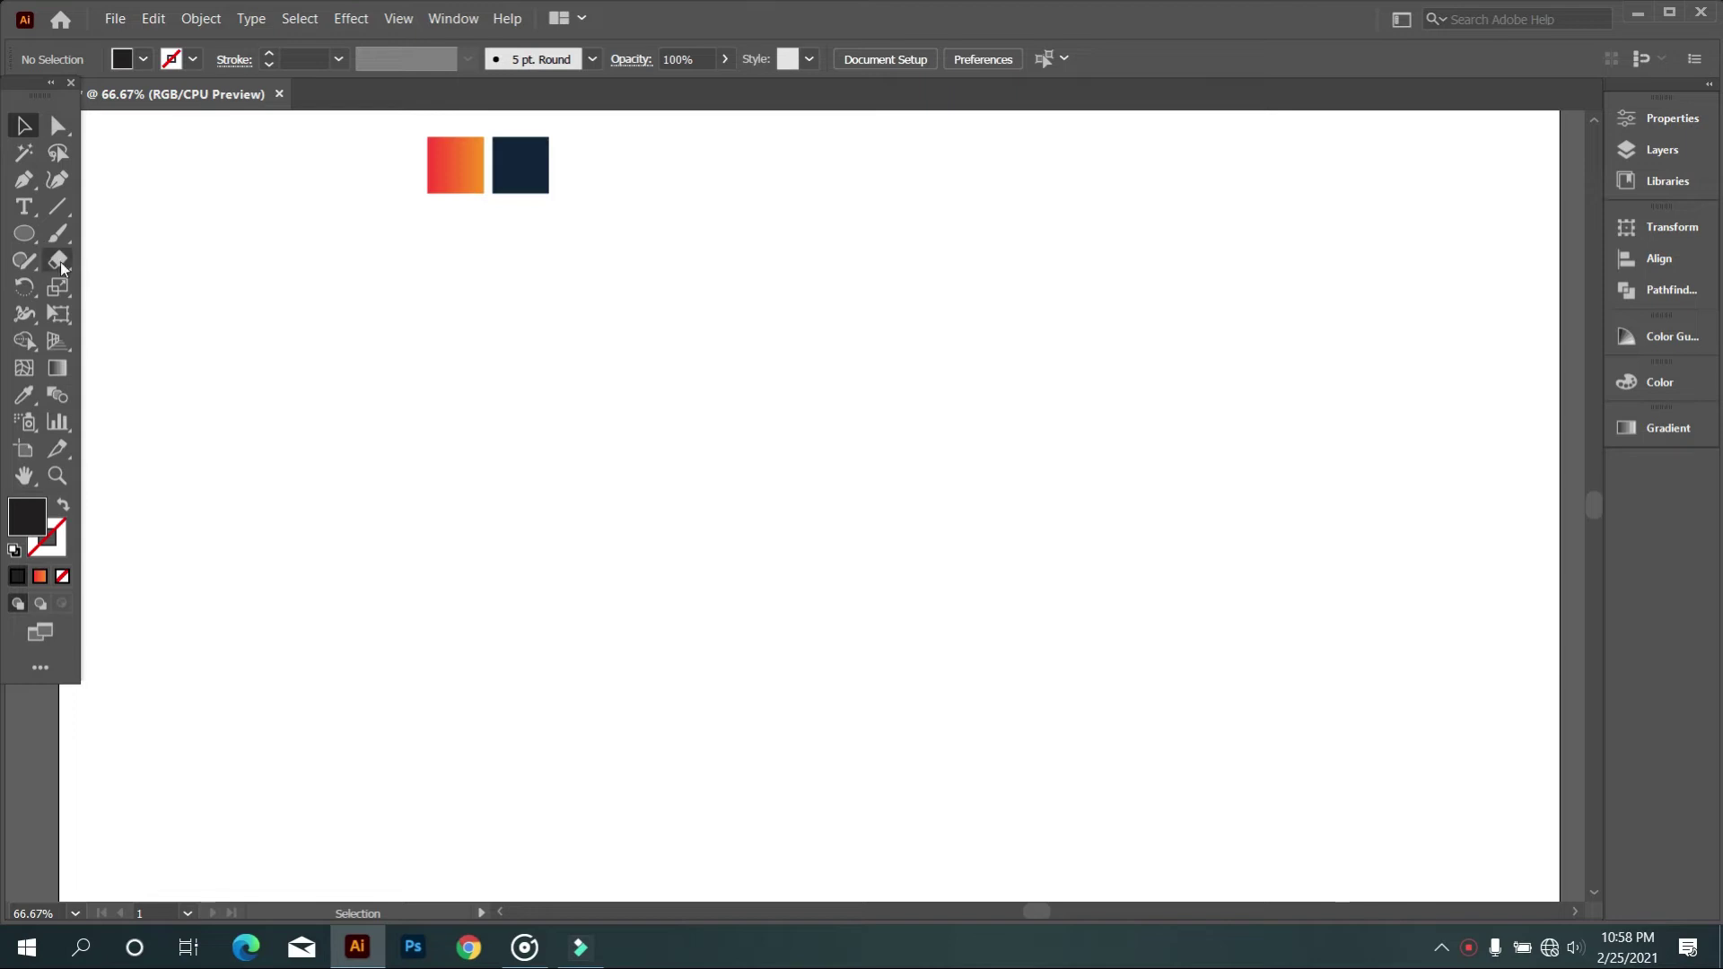
Step: Draw a circle near the page centre and make it a 20 pt stroke-only outline with no fill
left_click(24, 233)
left_click_drag(570, 334, 777, 609)
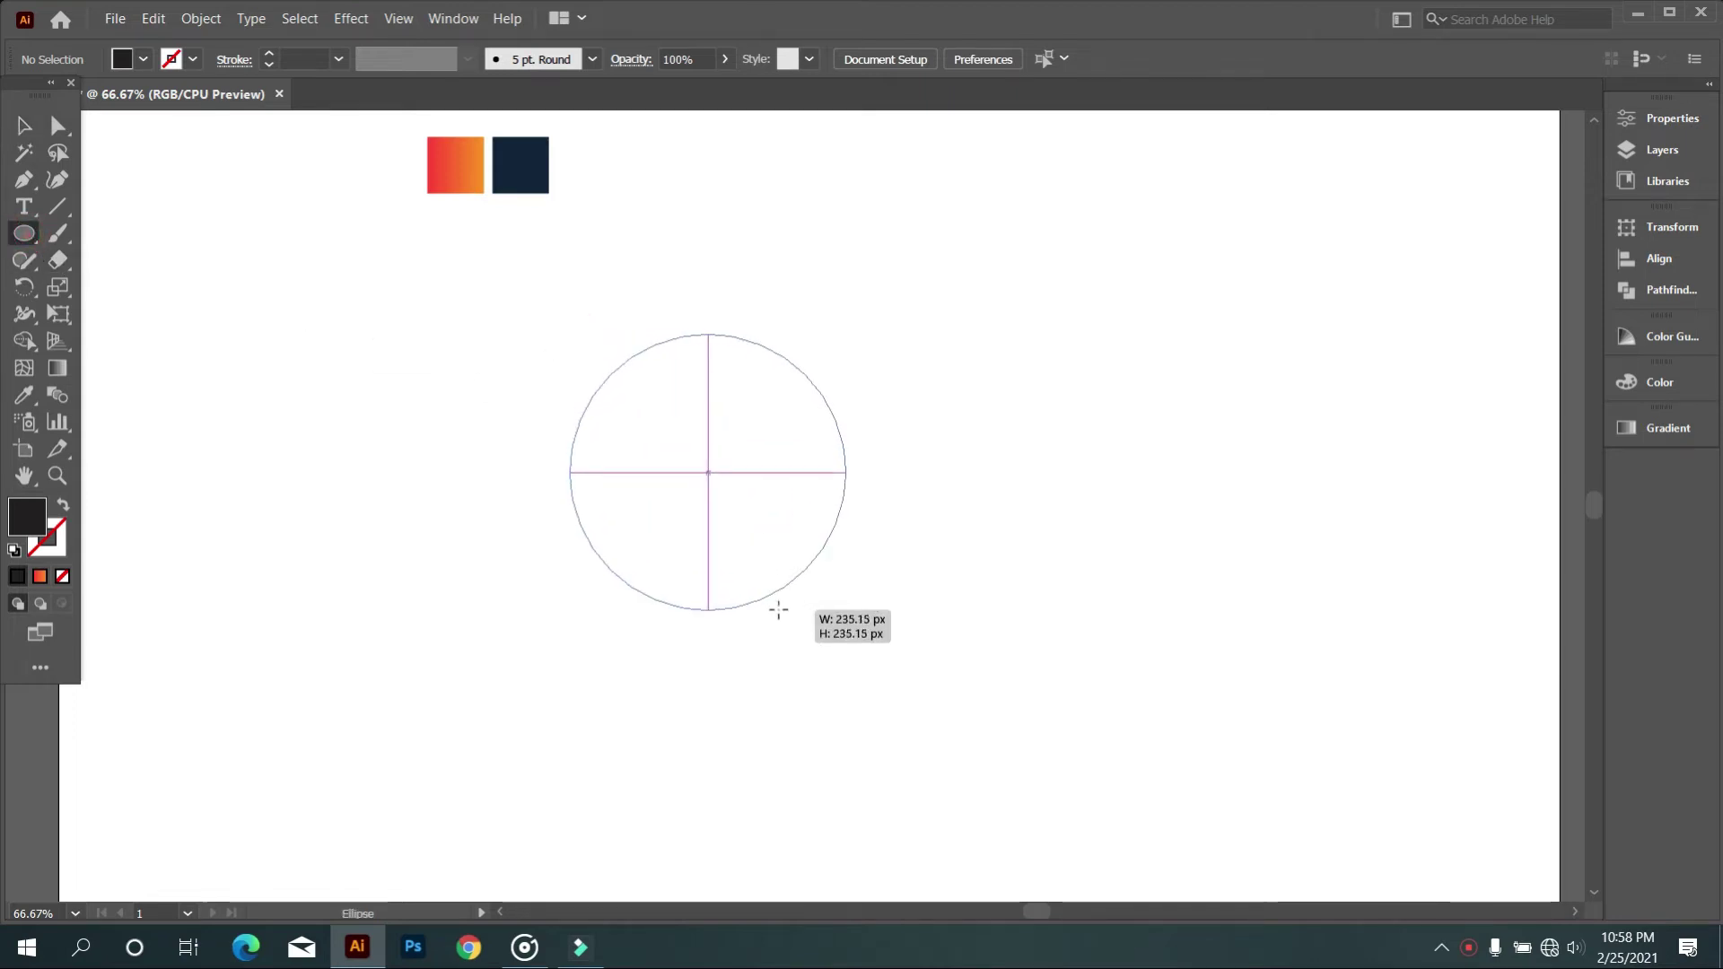
left_click(65, 511)
scroll(306, 60, "up", 10)
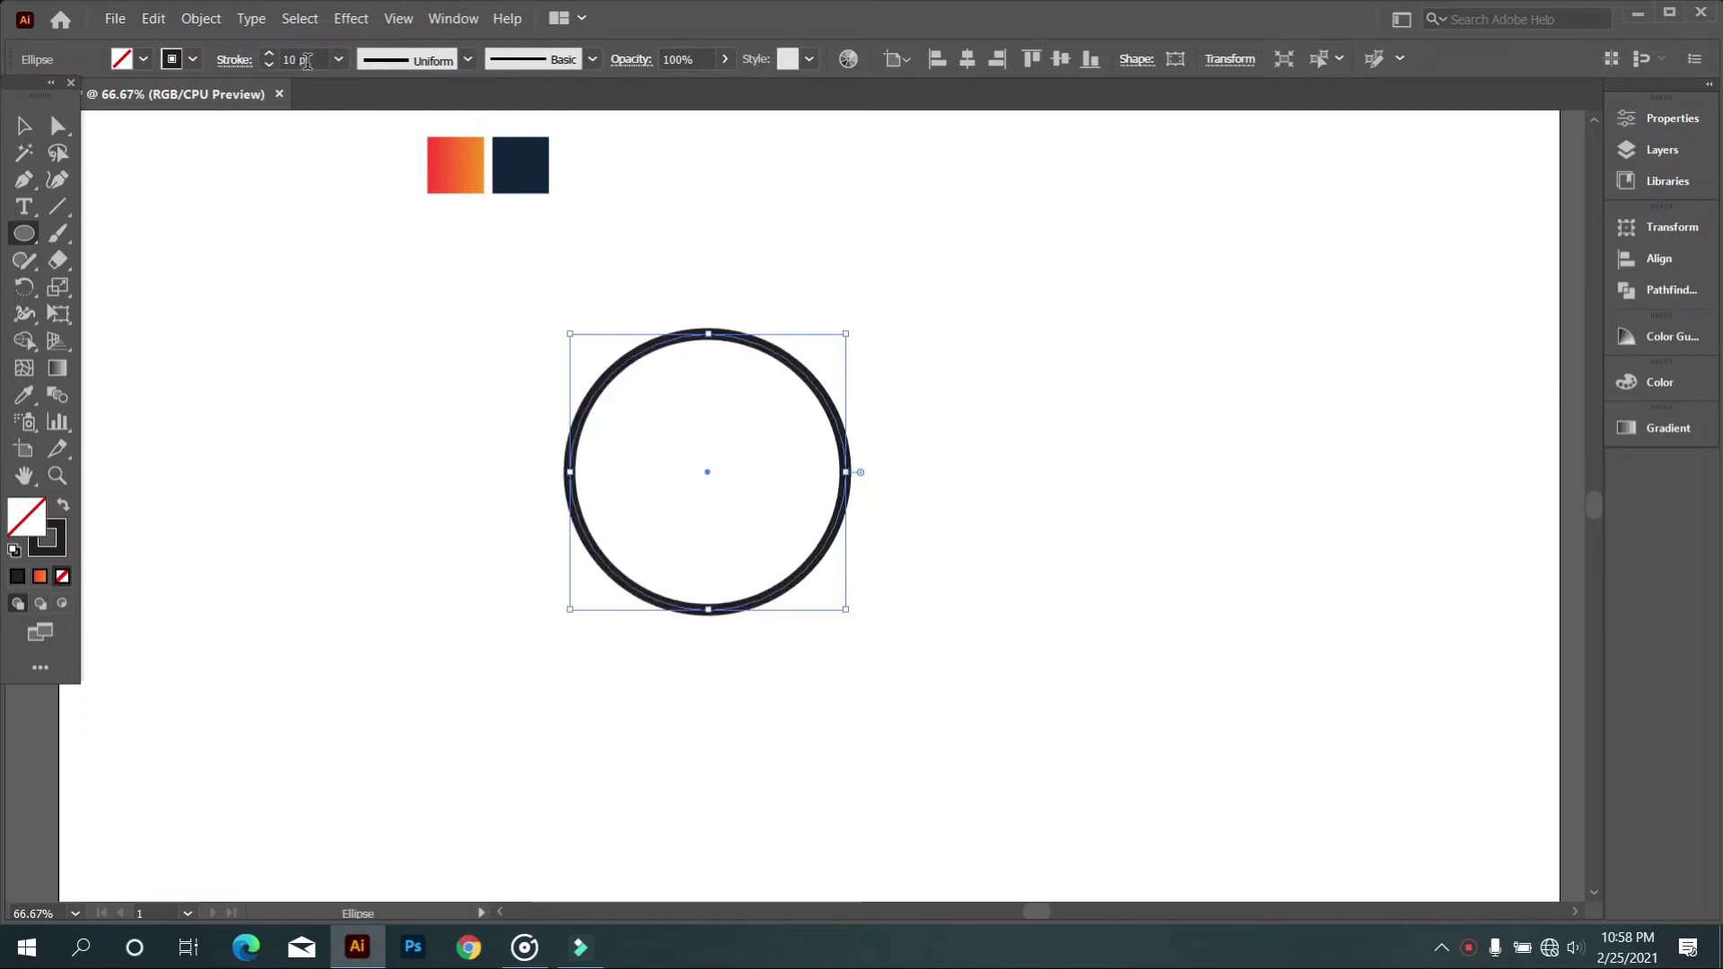
scroll(306, 60, "up", 9)
scroll(306, 61, "up", 10)
scroll(306, 60, "down", 10)
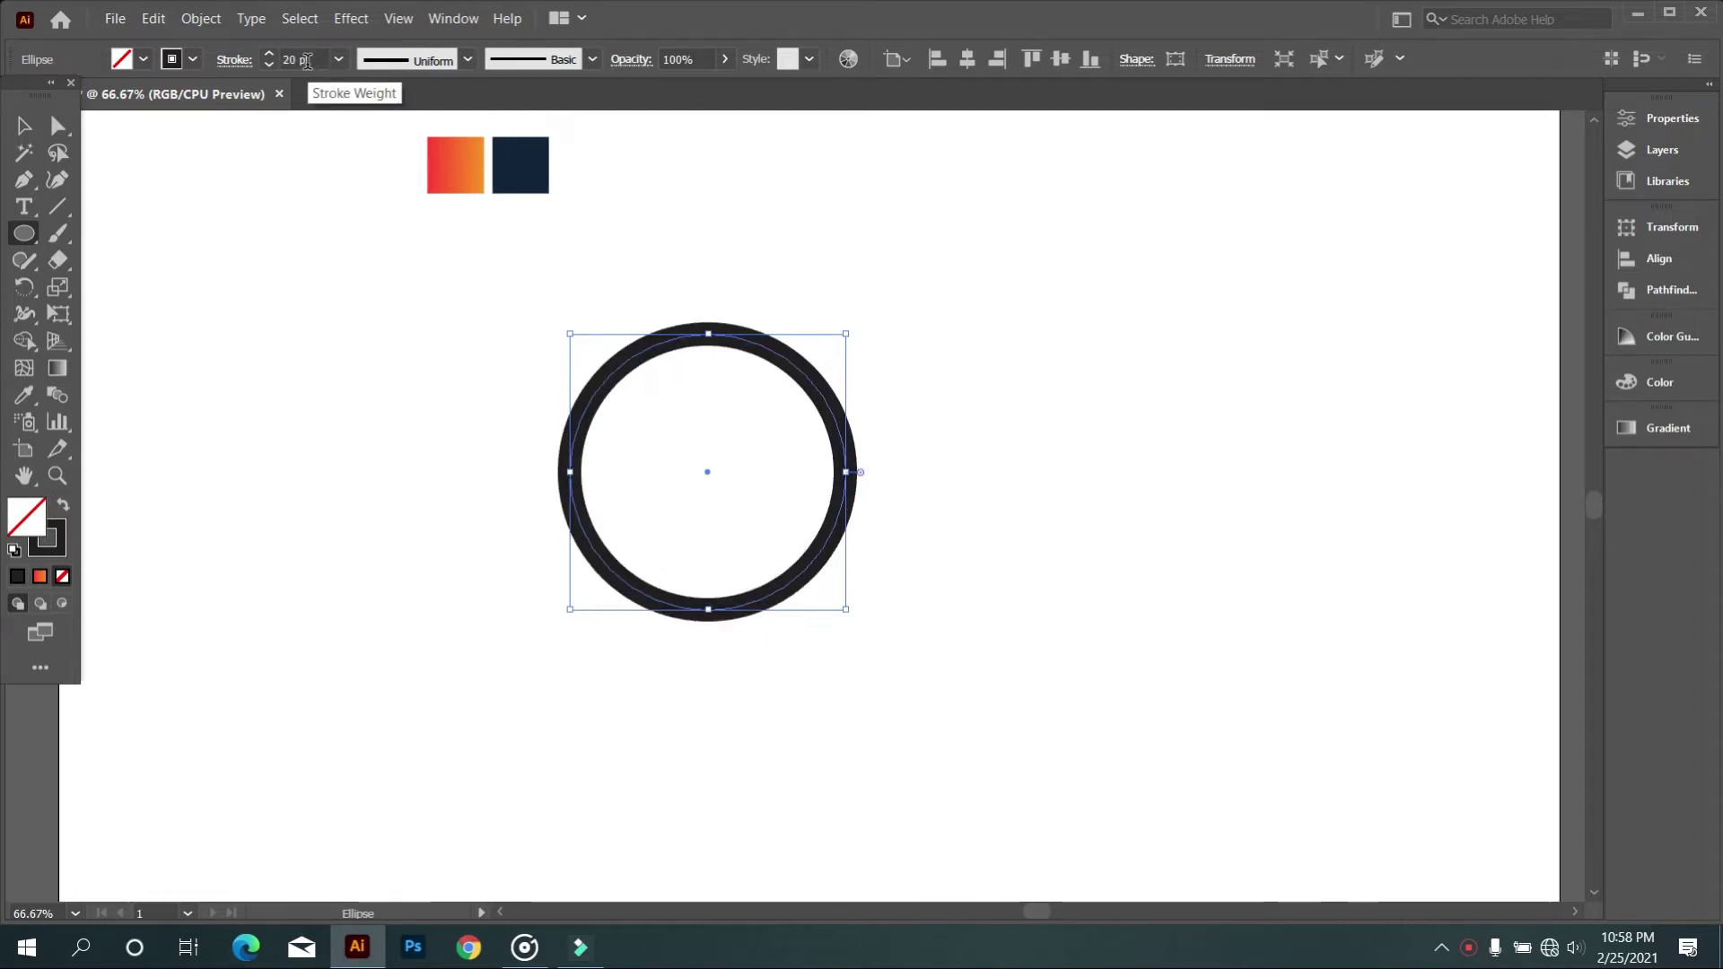
Step: Shrink the ring to about 204 px wide and deselect it
left_click_drag(845, 609, 810, 597)
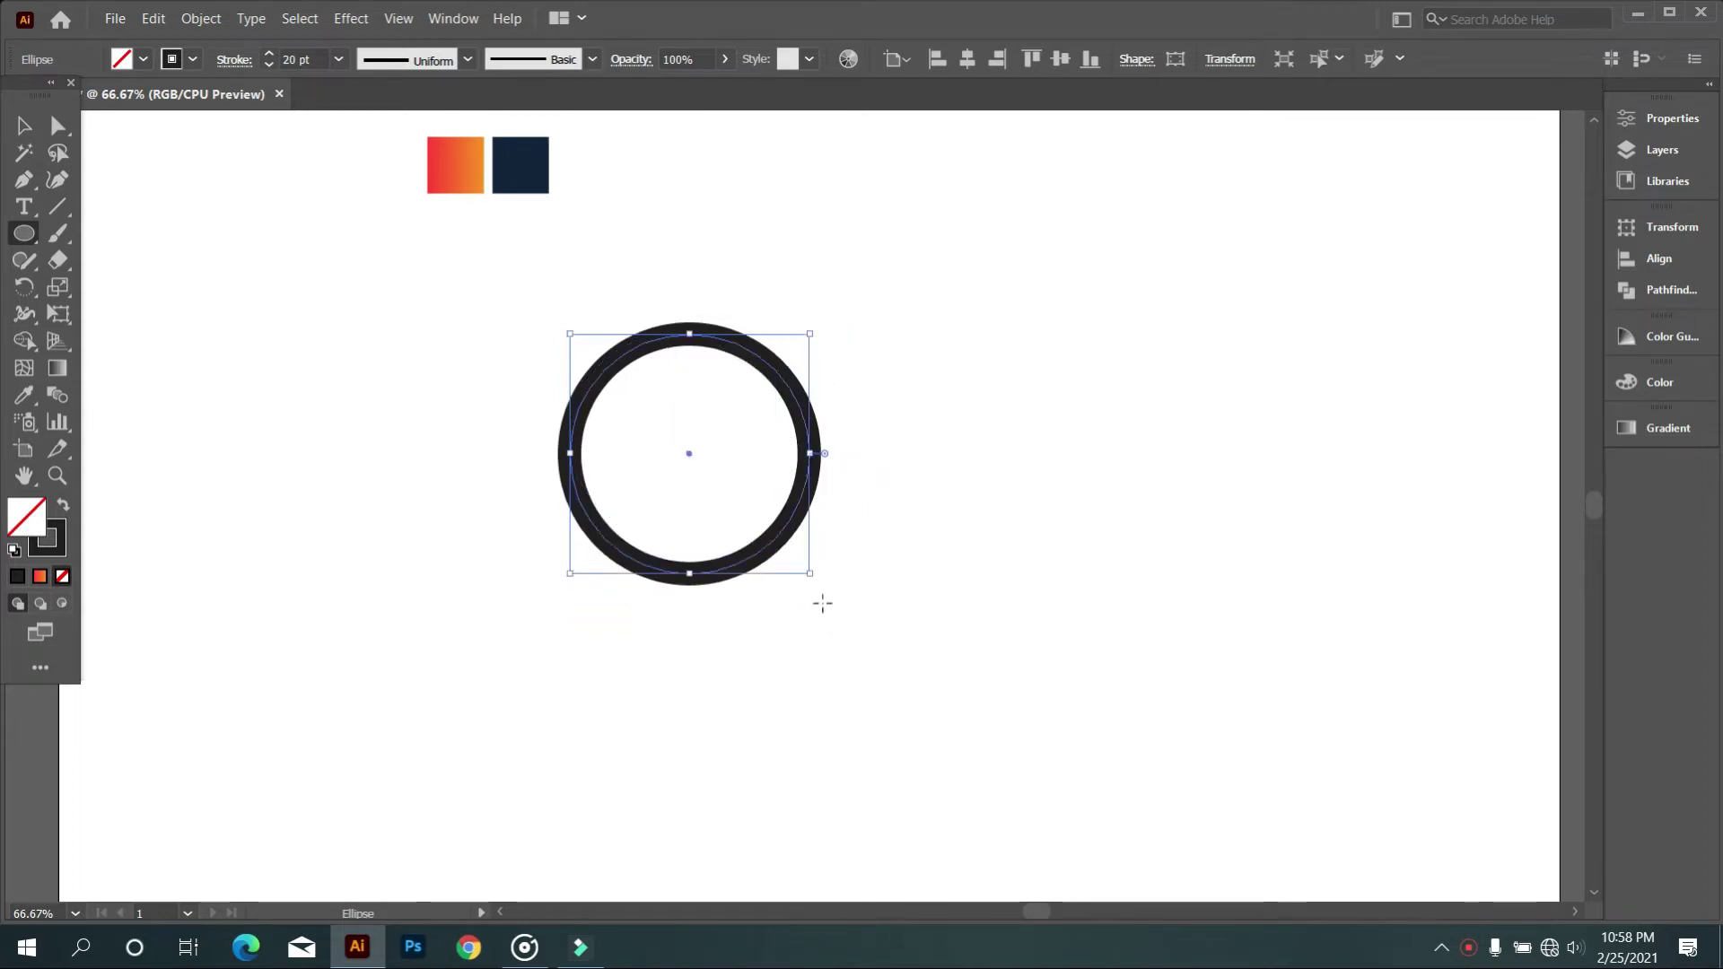
left_click(24, 125)
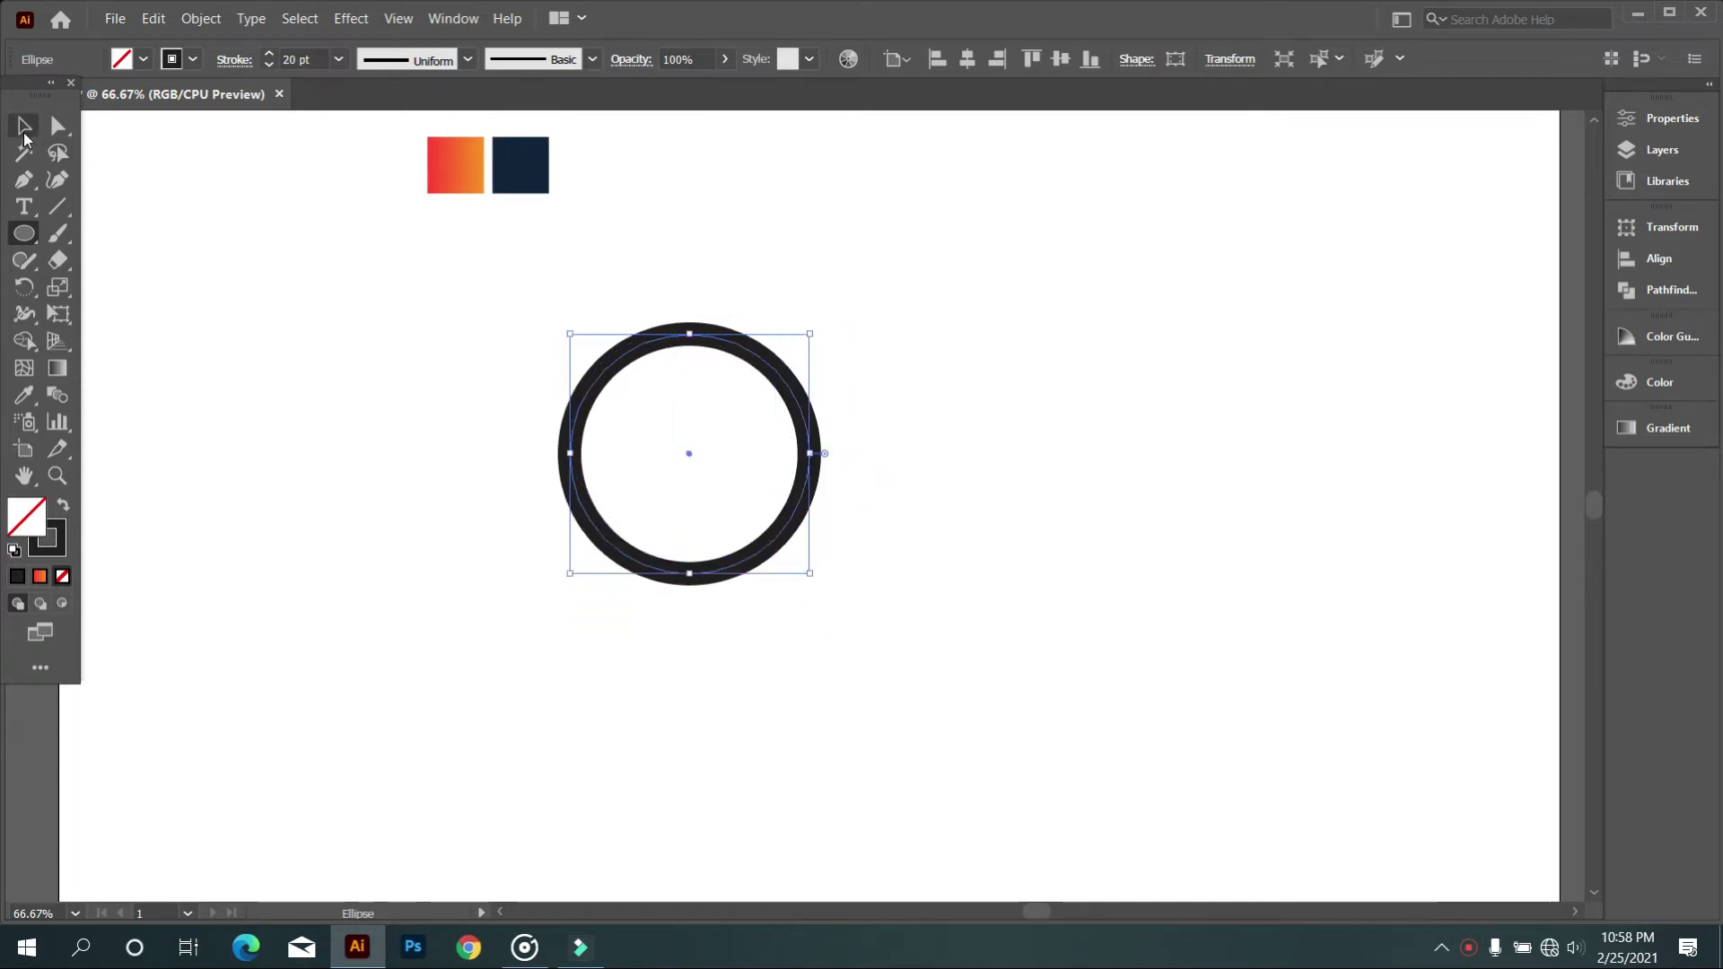
left_click(412, 301)
scroll(715, 505, "up", 1)
left_click(598, 396)
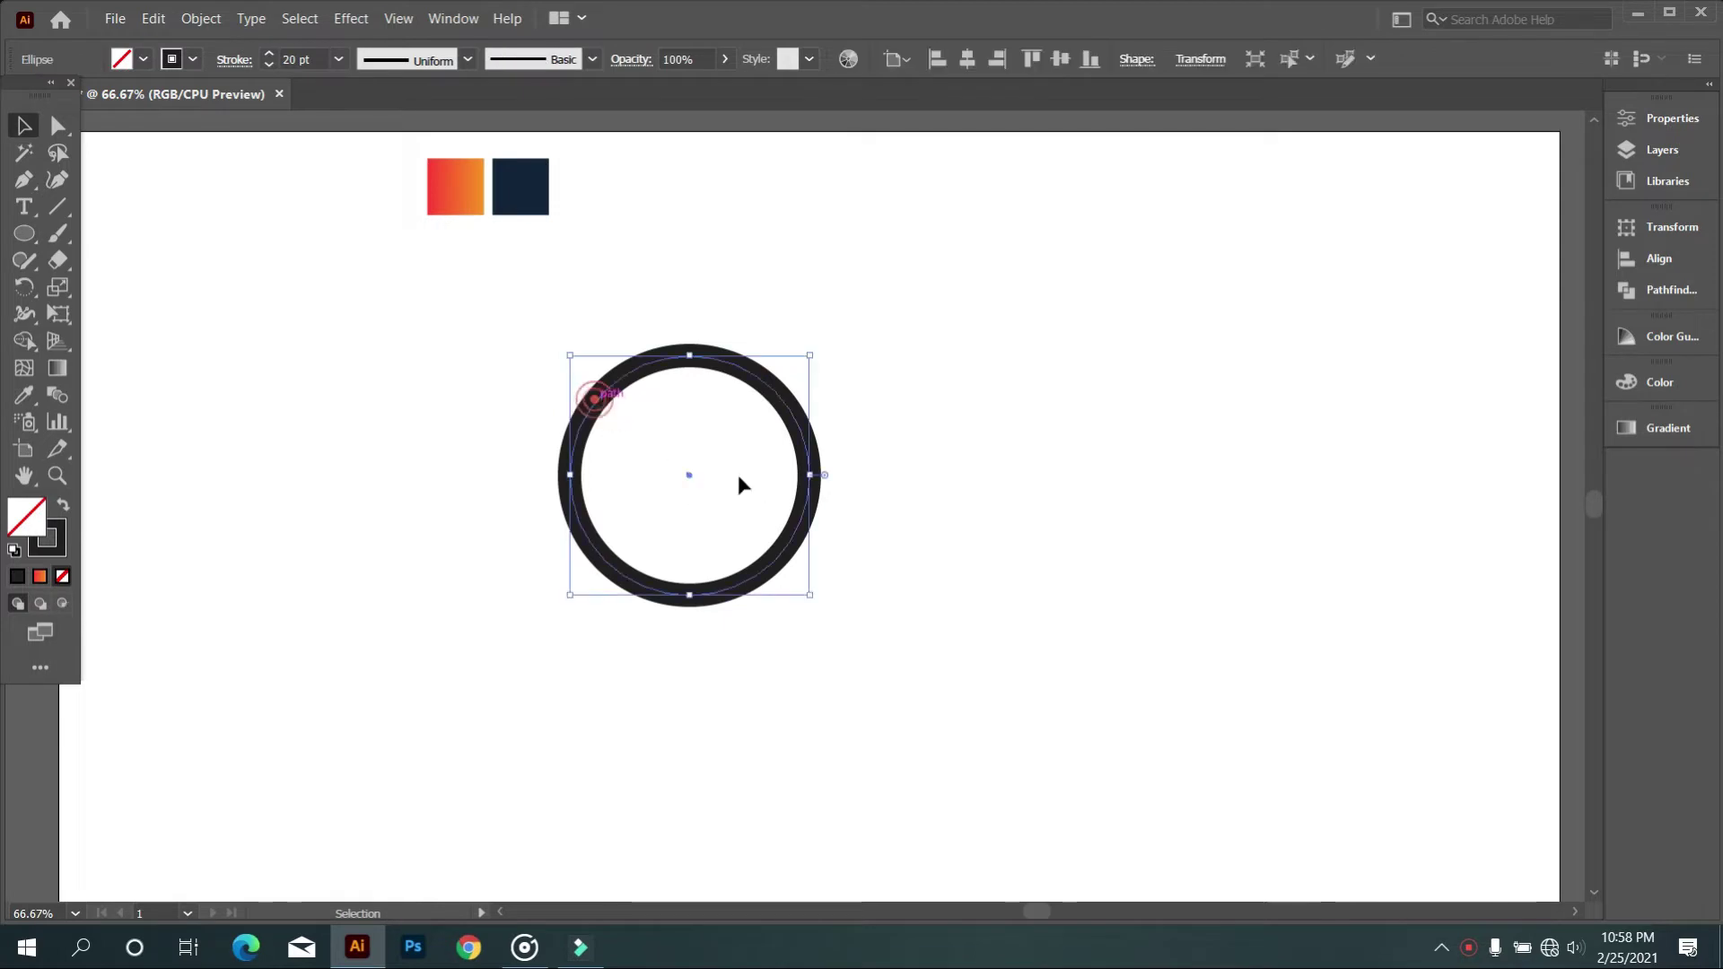
scroll(875, 577, "down", 1)
left_click(887, 572)
scroll(875, 556, "down", 1)
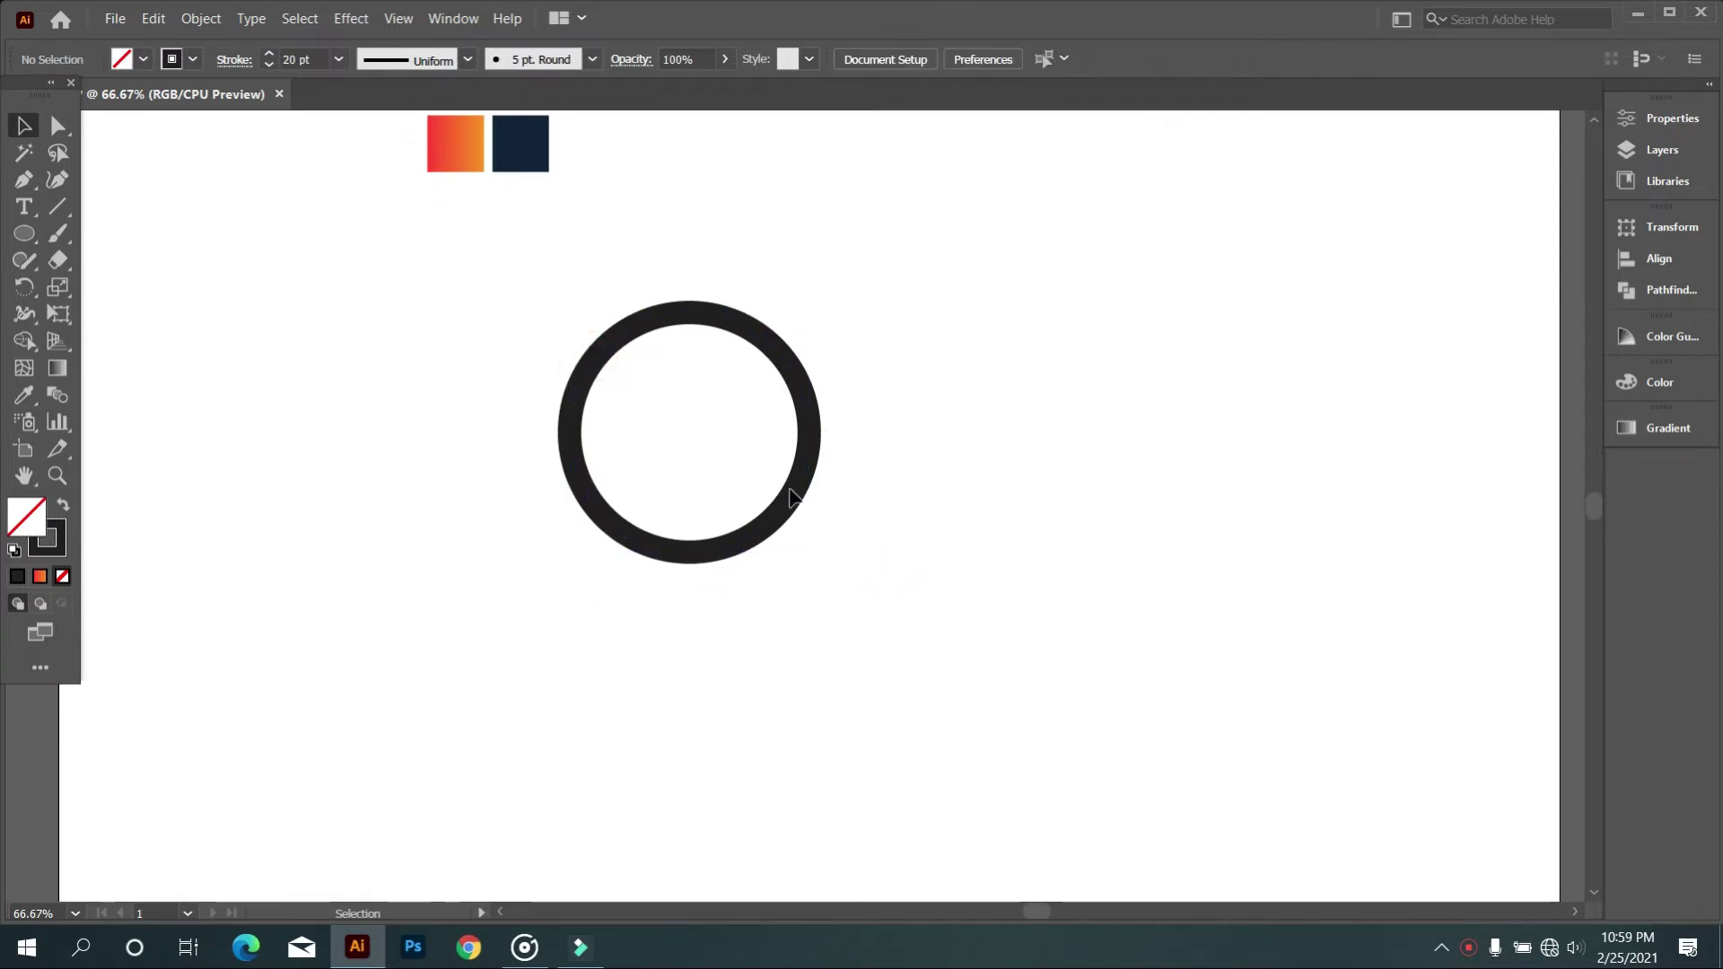
Step: Draw a tall vertical line right of the ring and select it together with the ring
left_click(57, 206)
left_click_drag(934, 274, 934, 675)
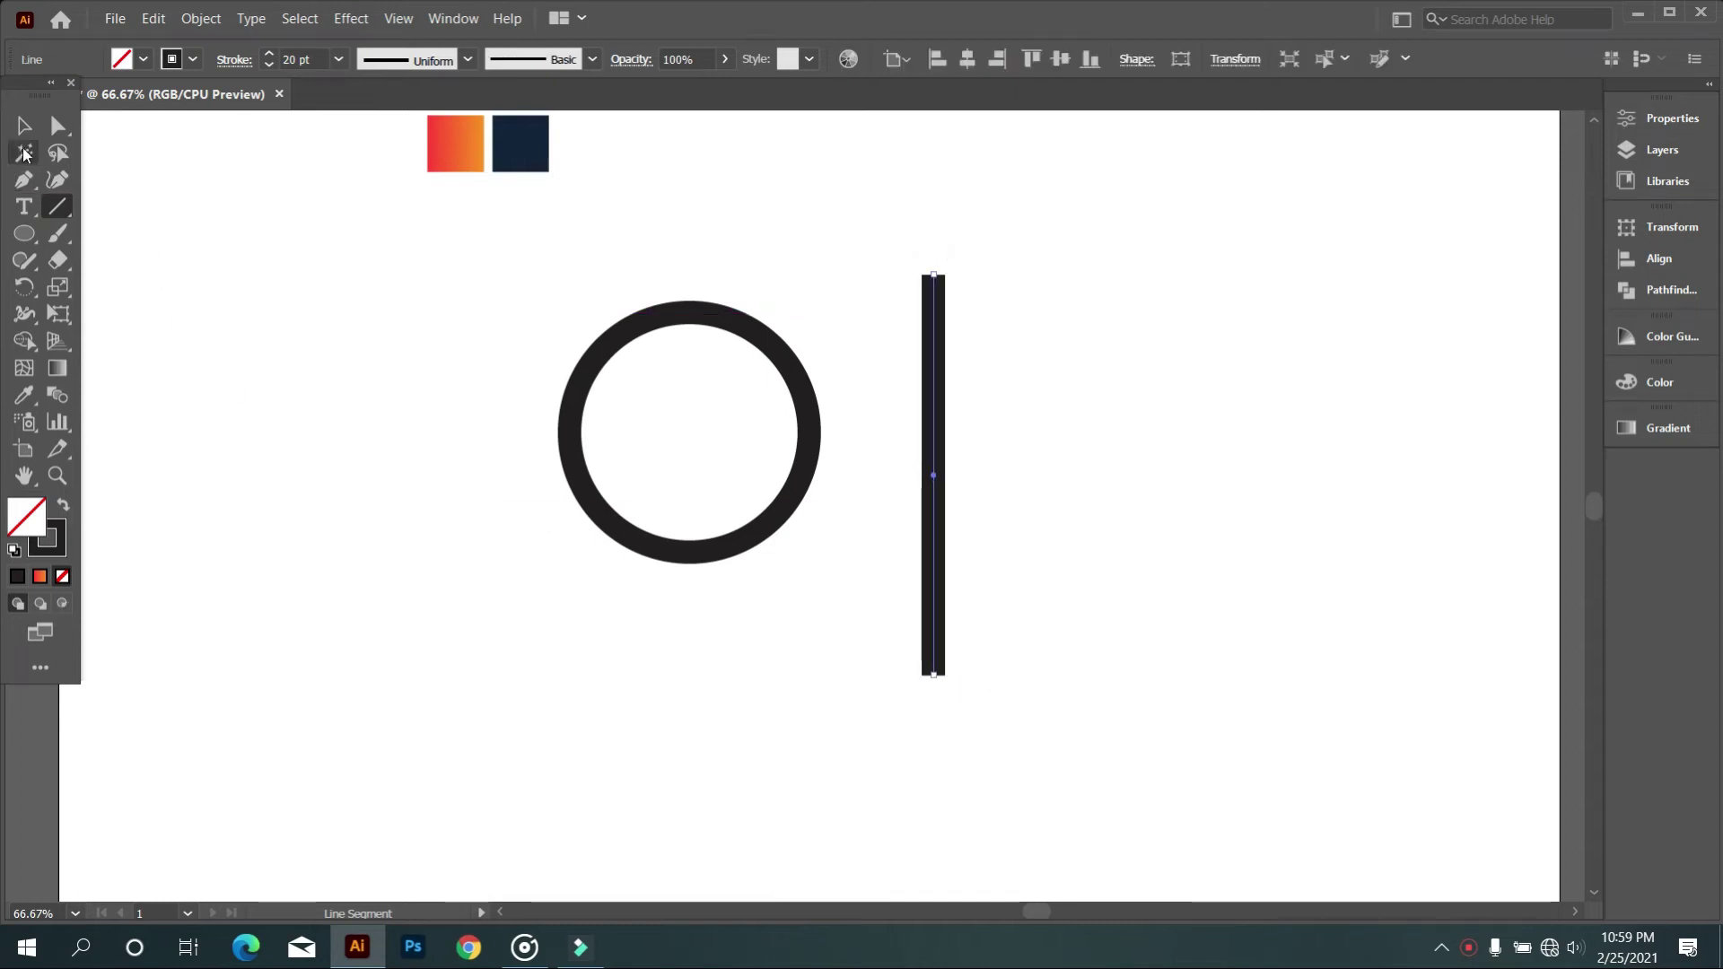
left_click(22, 128)
left_click_drag(392, 282, 1086, 704)
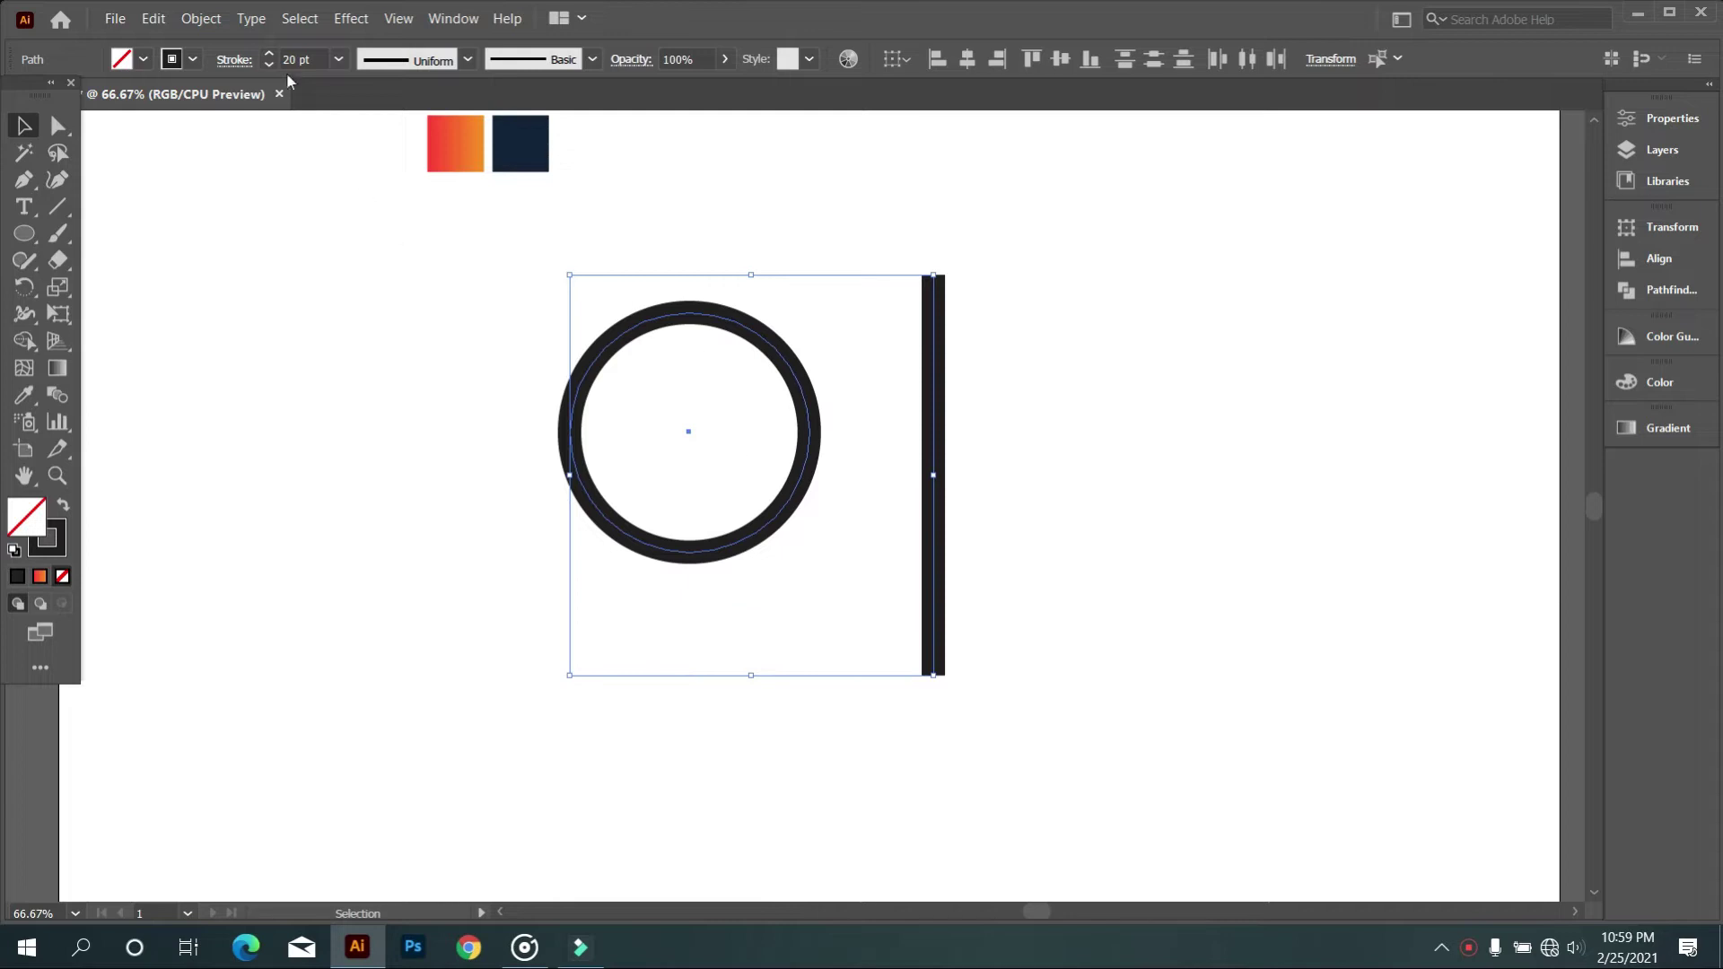
Step: Expand the ring and line strokes into filled shapes with Object > Expand
left_click(201, 19)
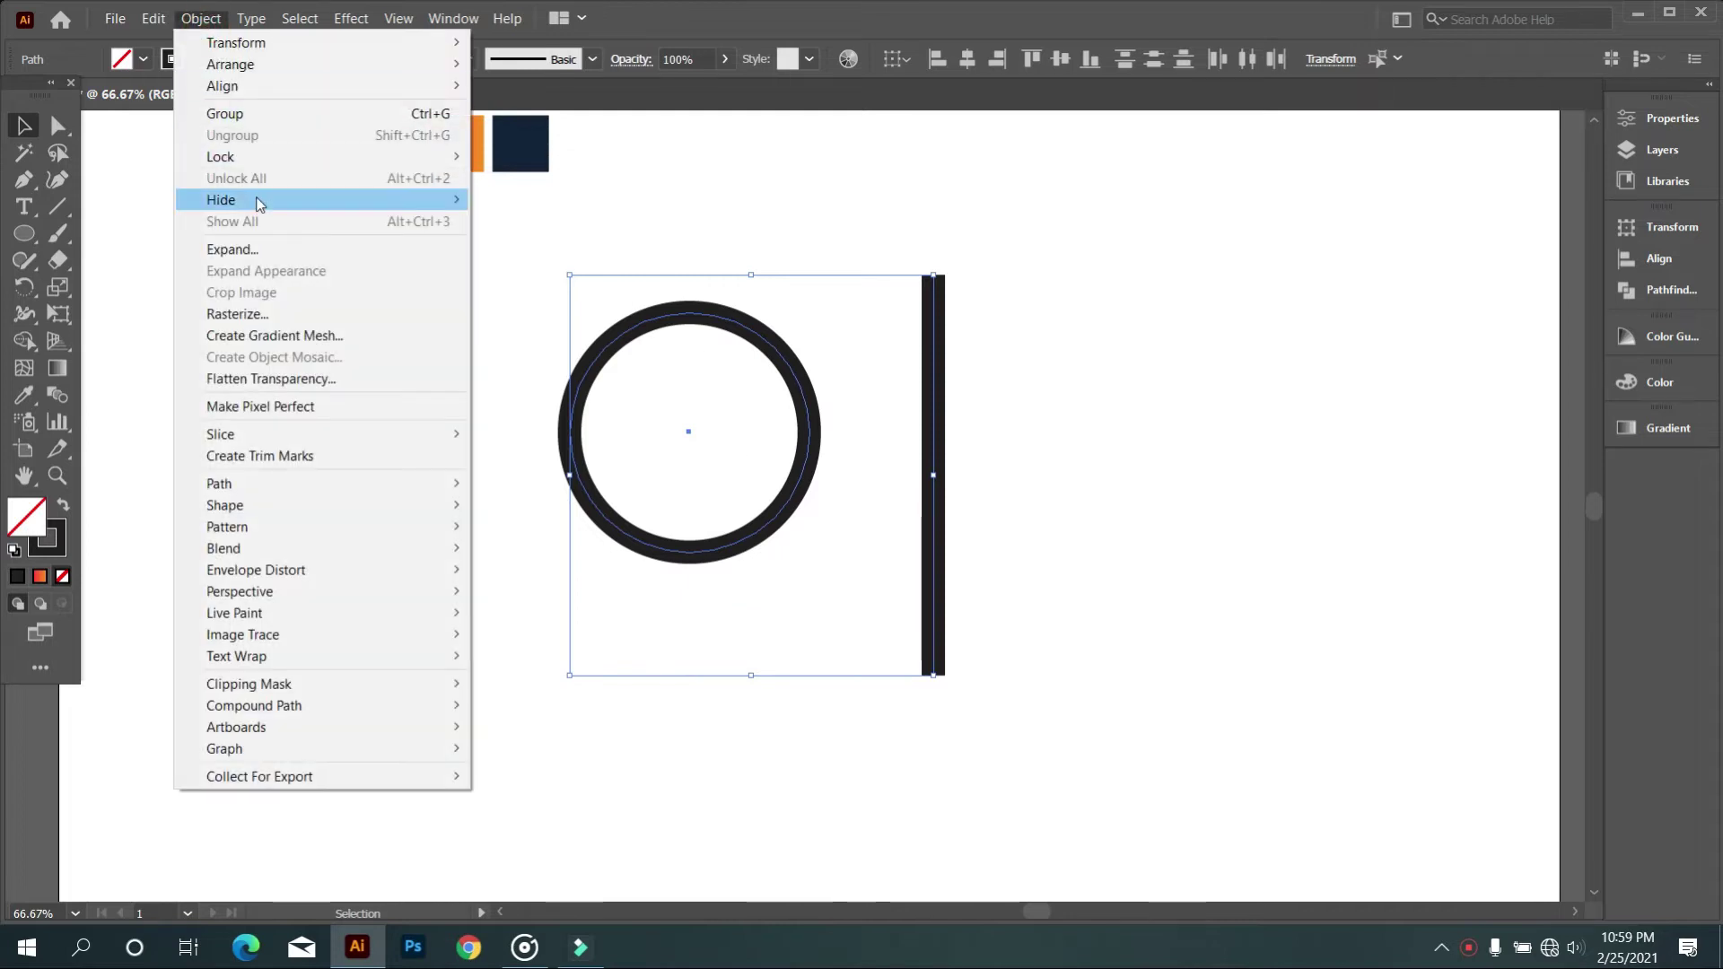
left_click(265, 242)
left_click(821, 599)
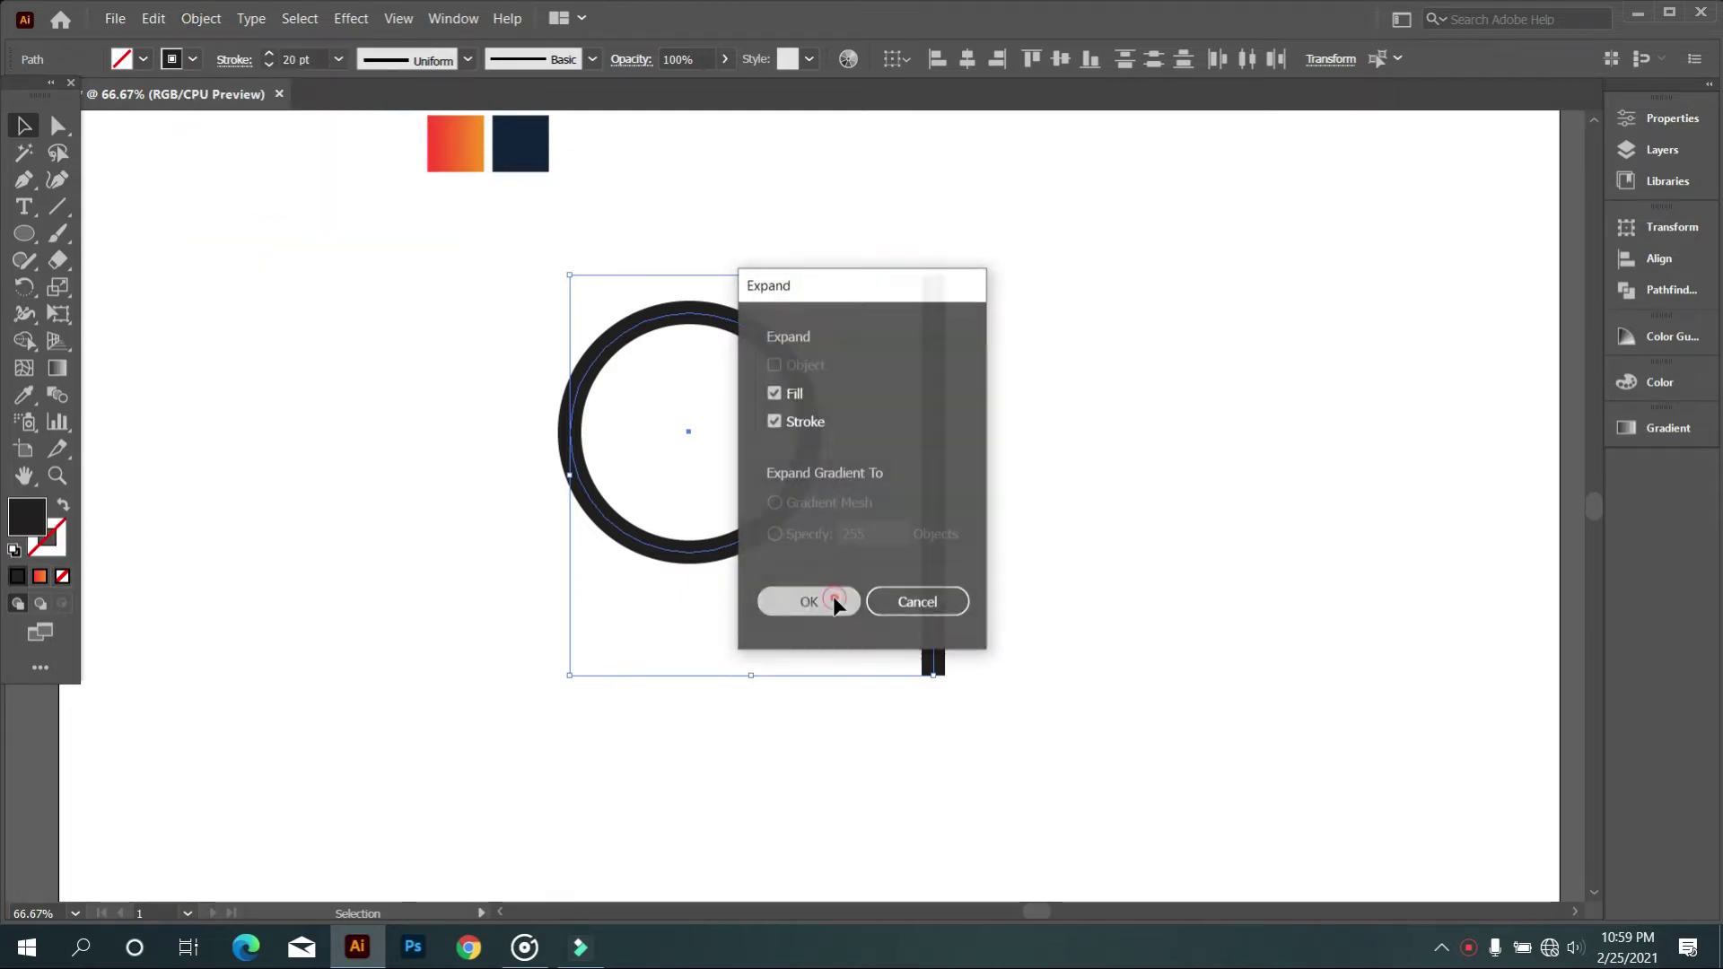
left_click(1146, 548)
scroll(987, 494, "up", 1)
scroll(896, 513, "up", 1)
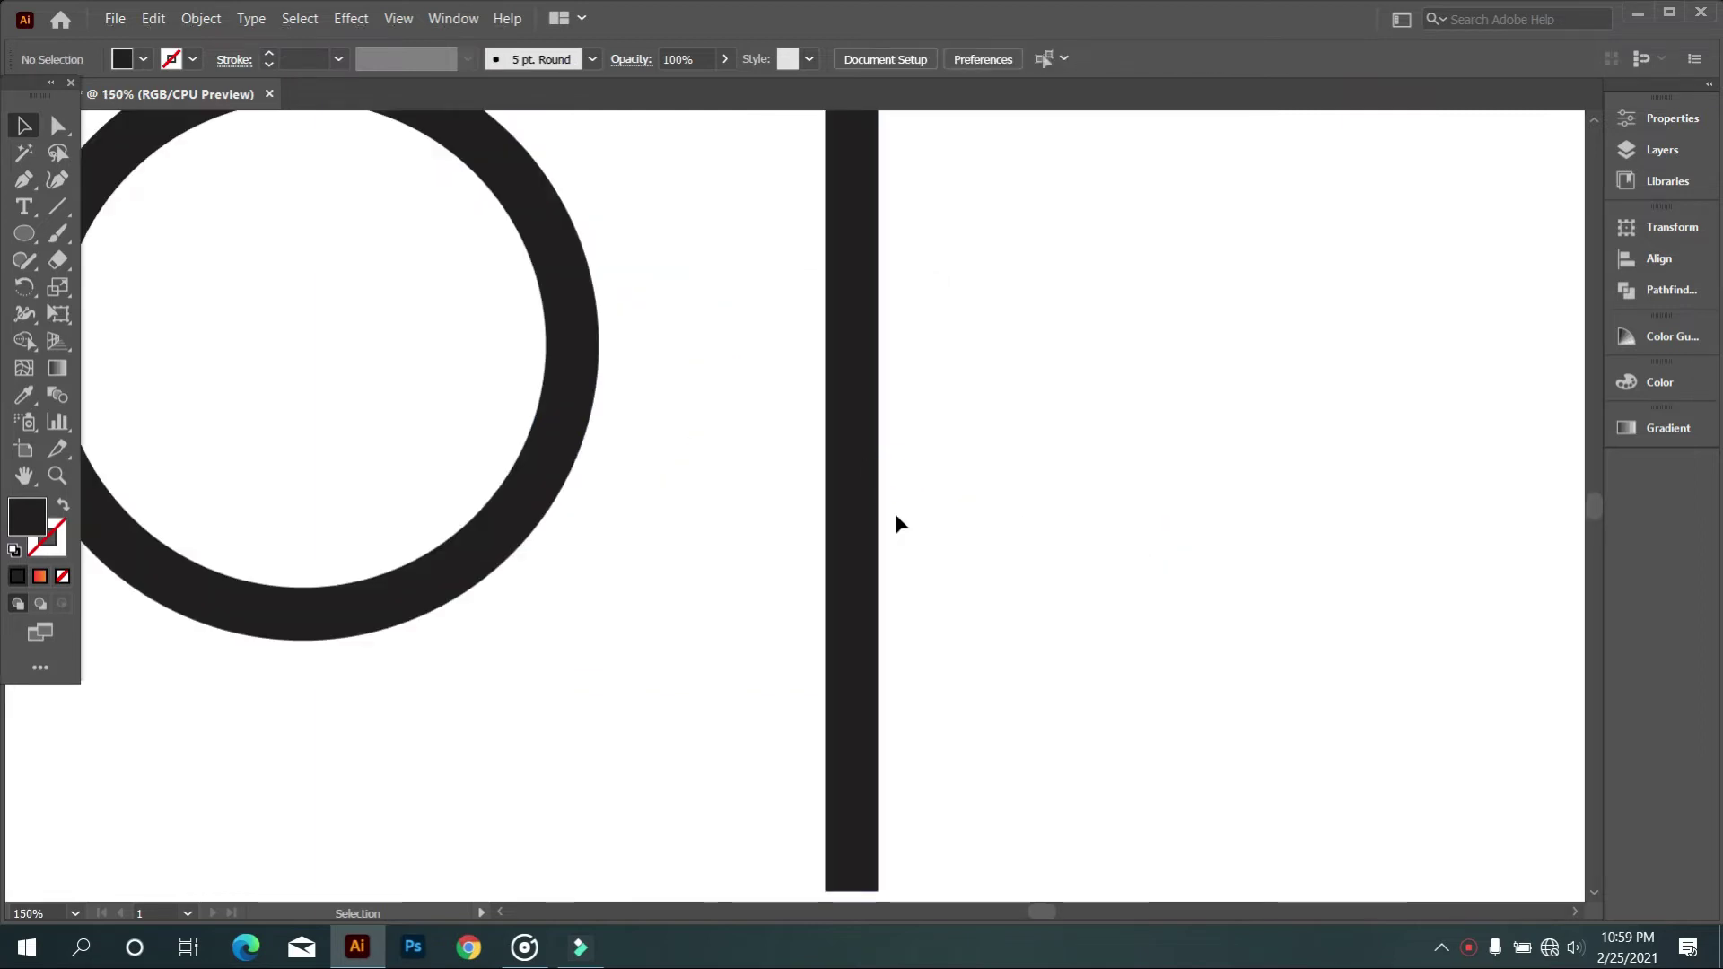
scroll(908, 519, "down", 1)
Step: Duplicate the bar leftward into four abutting bars aligned on their vertical centres
left_click_drag(872, 486, 839, 509)
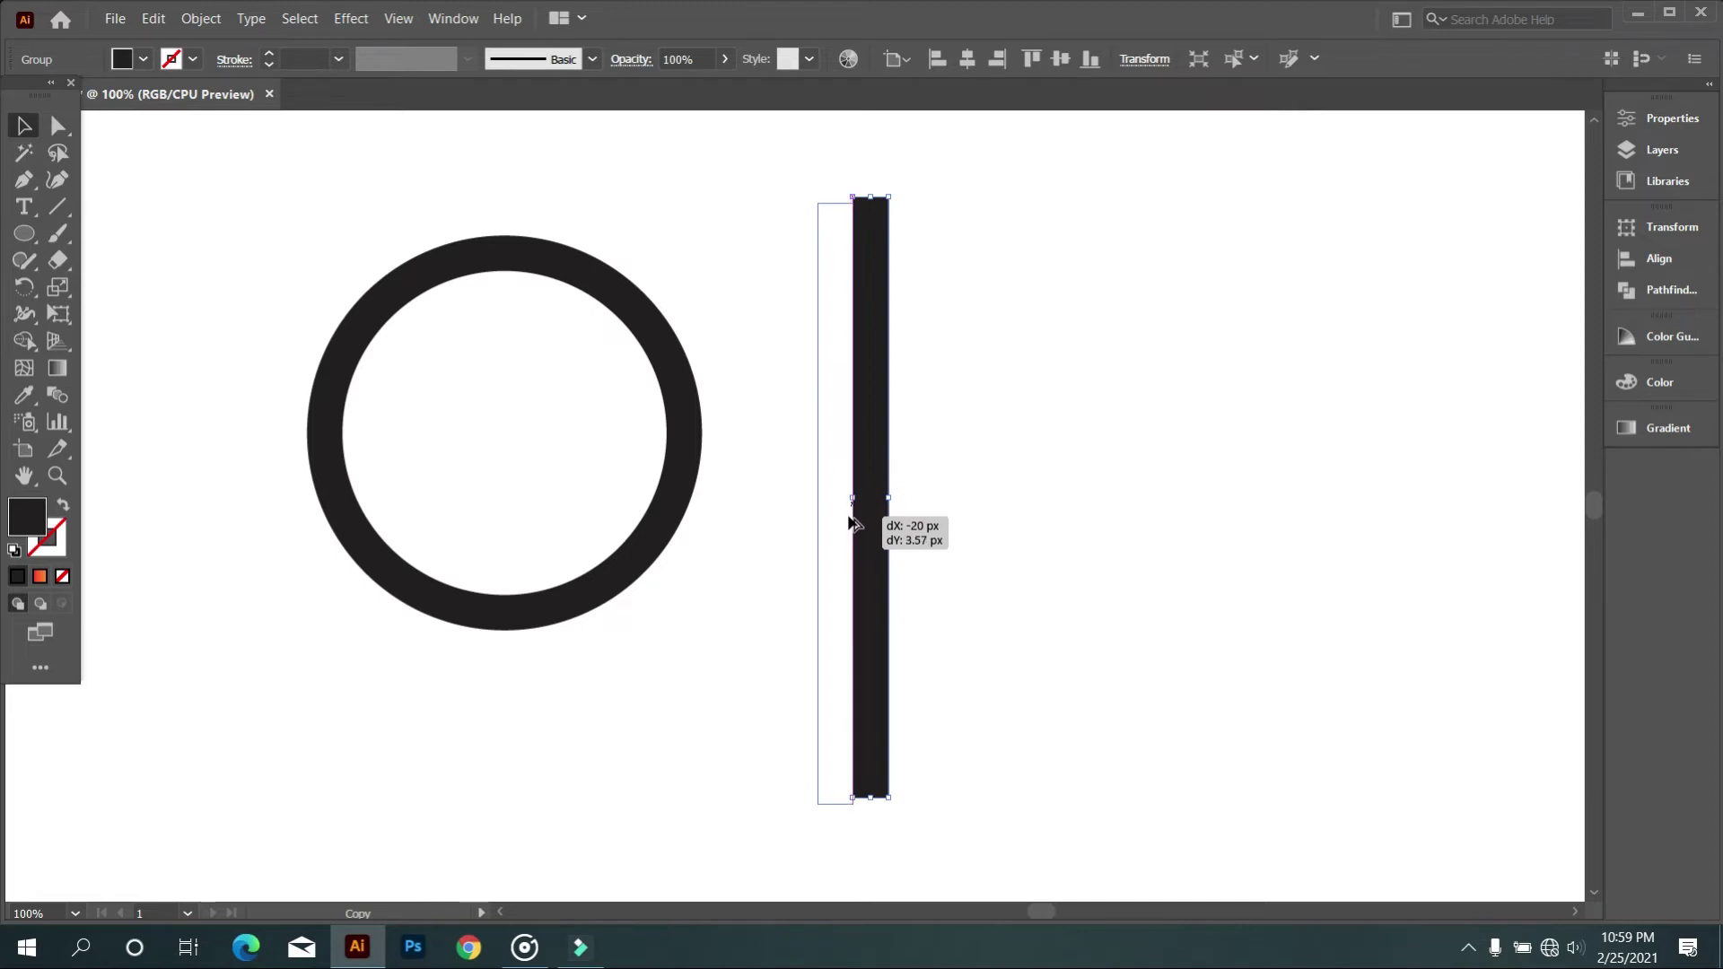
left_click_drag(839, 513, 848, 515)
key("ctrl+d")
key("ctrl+d")
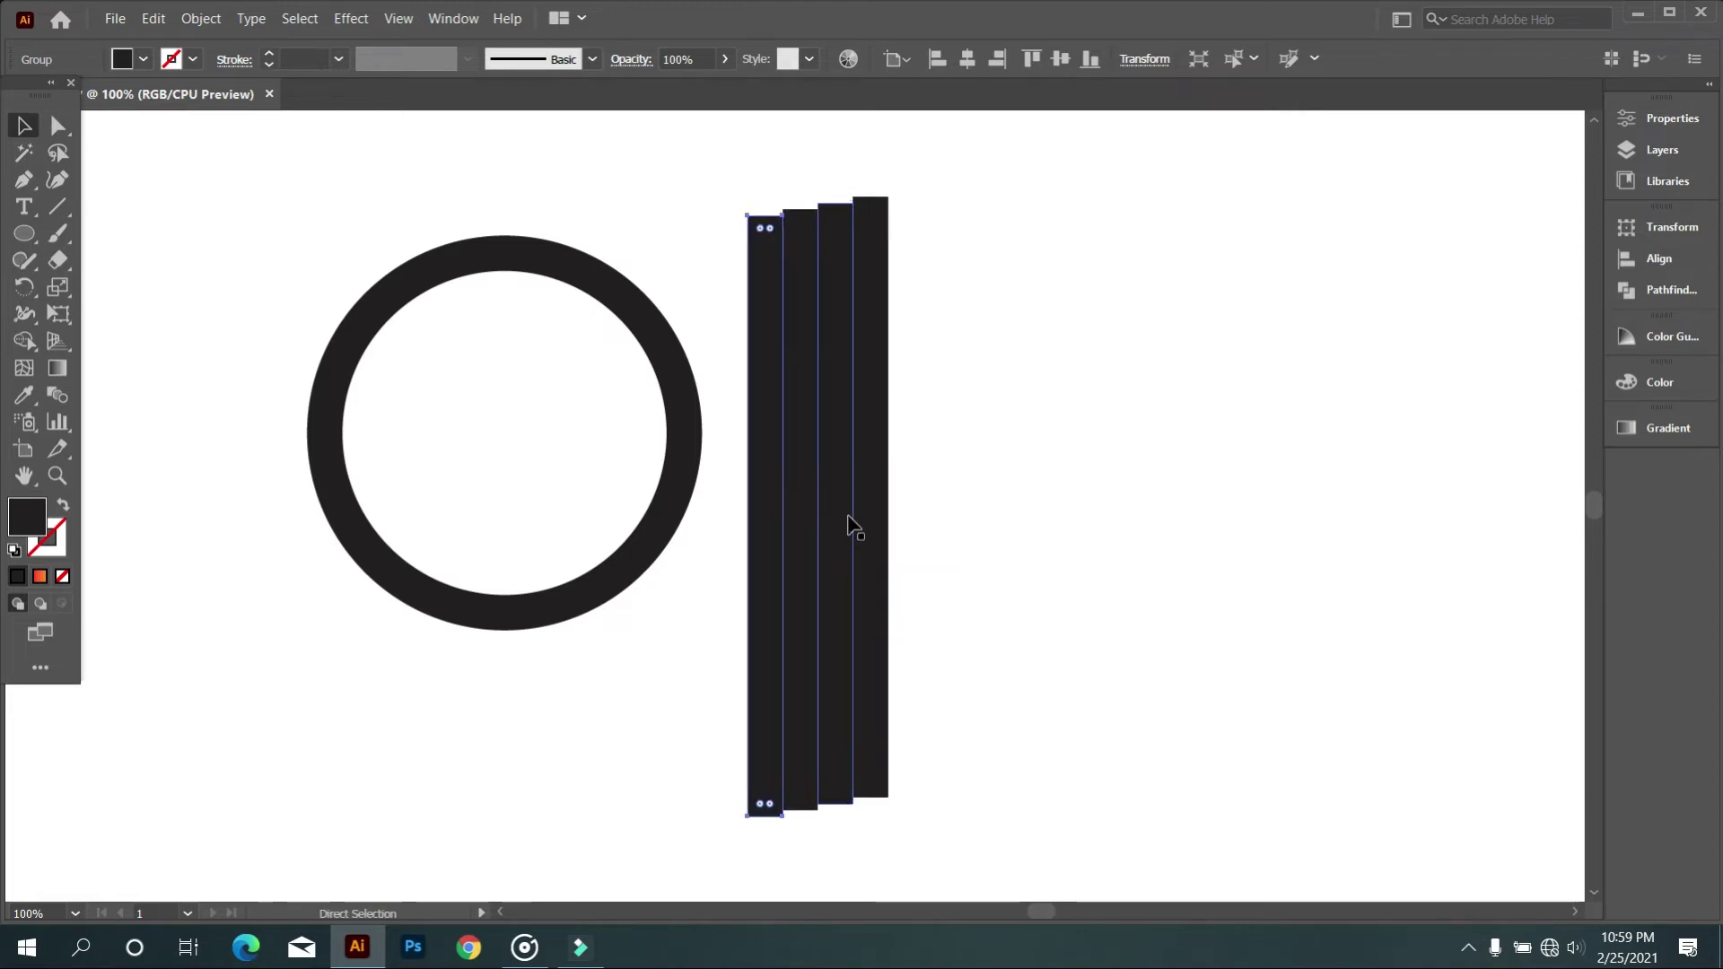
left_click_drag(1149, 374, 745, 176)
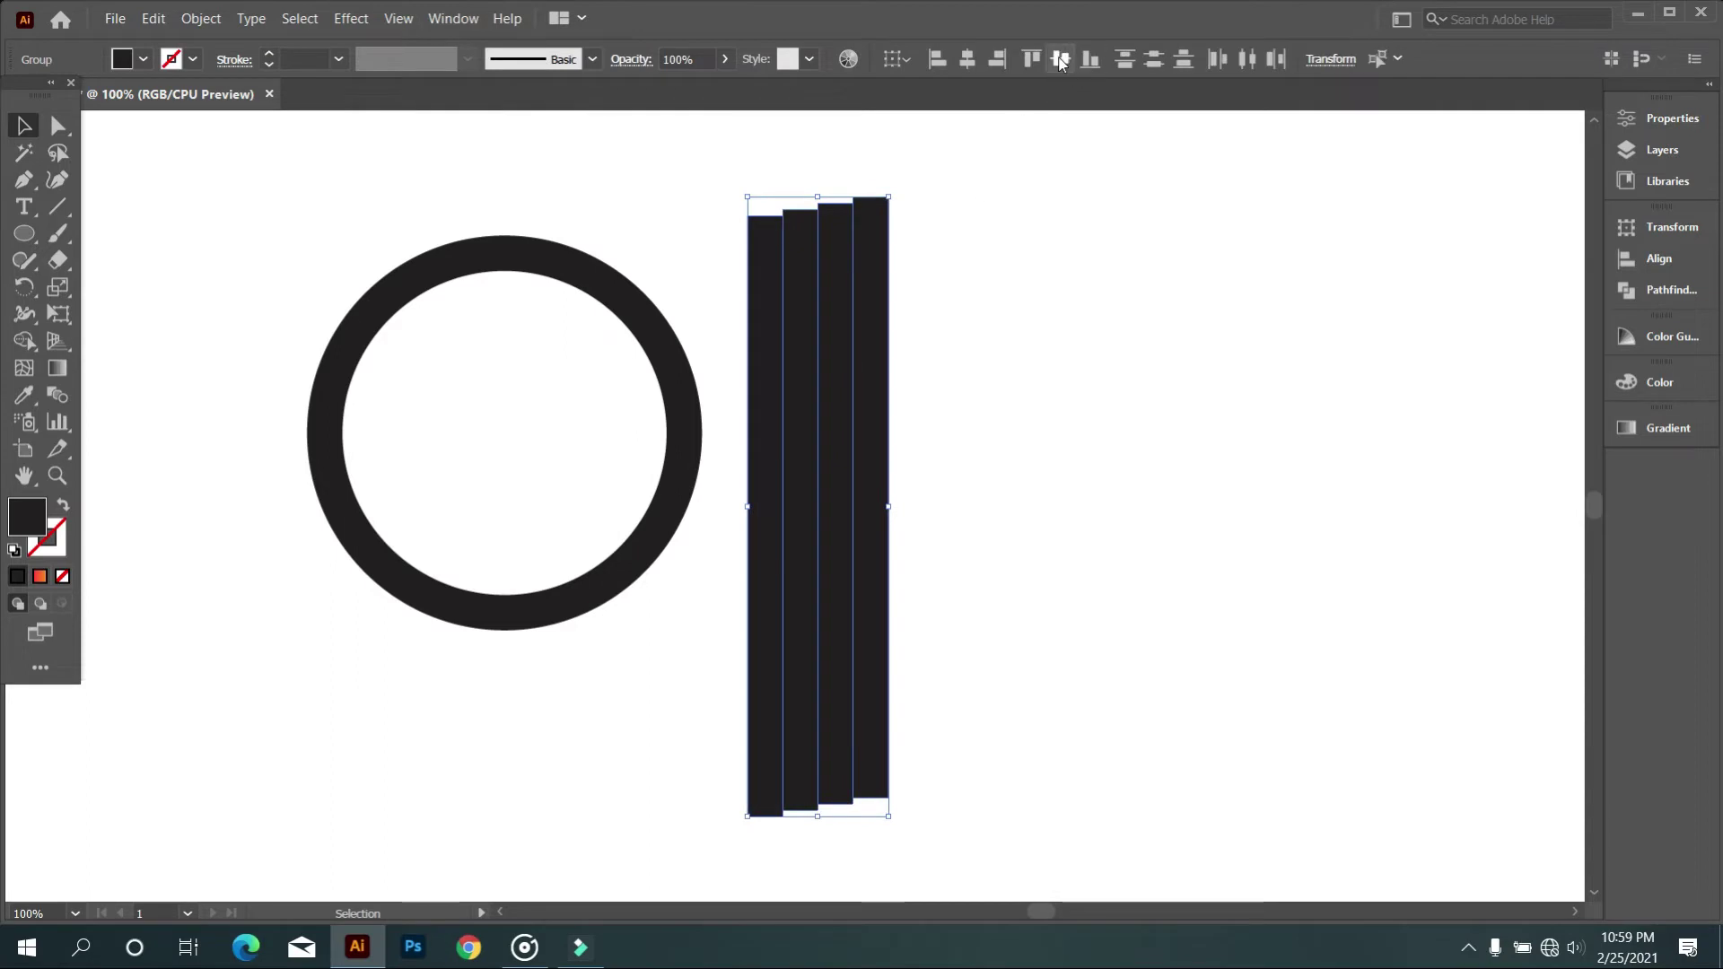
left_click(1061, 58)
right_click(955, 202)
left_click(940, 239)
Step: Place a spare narrow bar copy to the right and group the four stripes into one bar
left_click(884, 321)
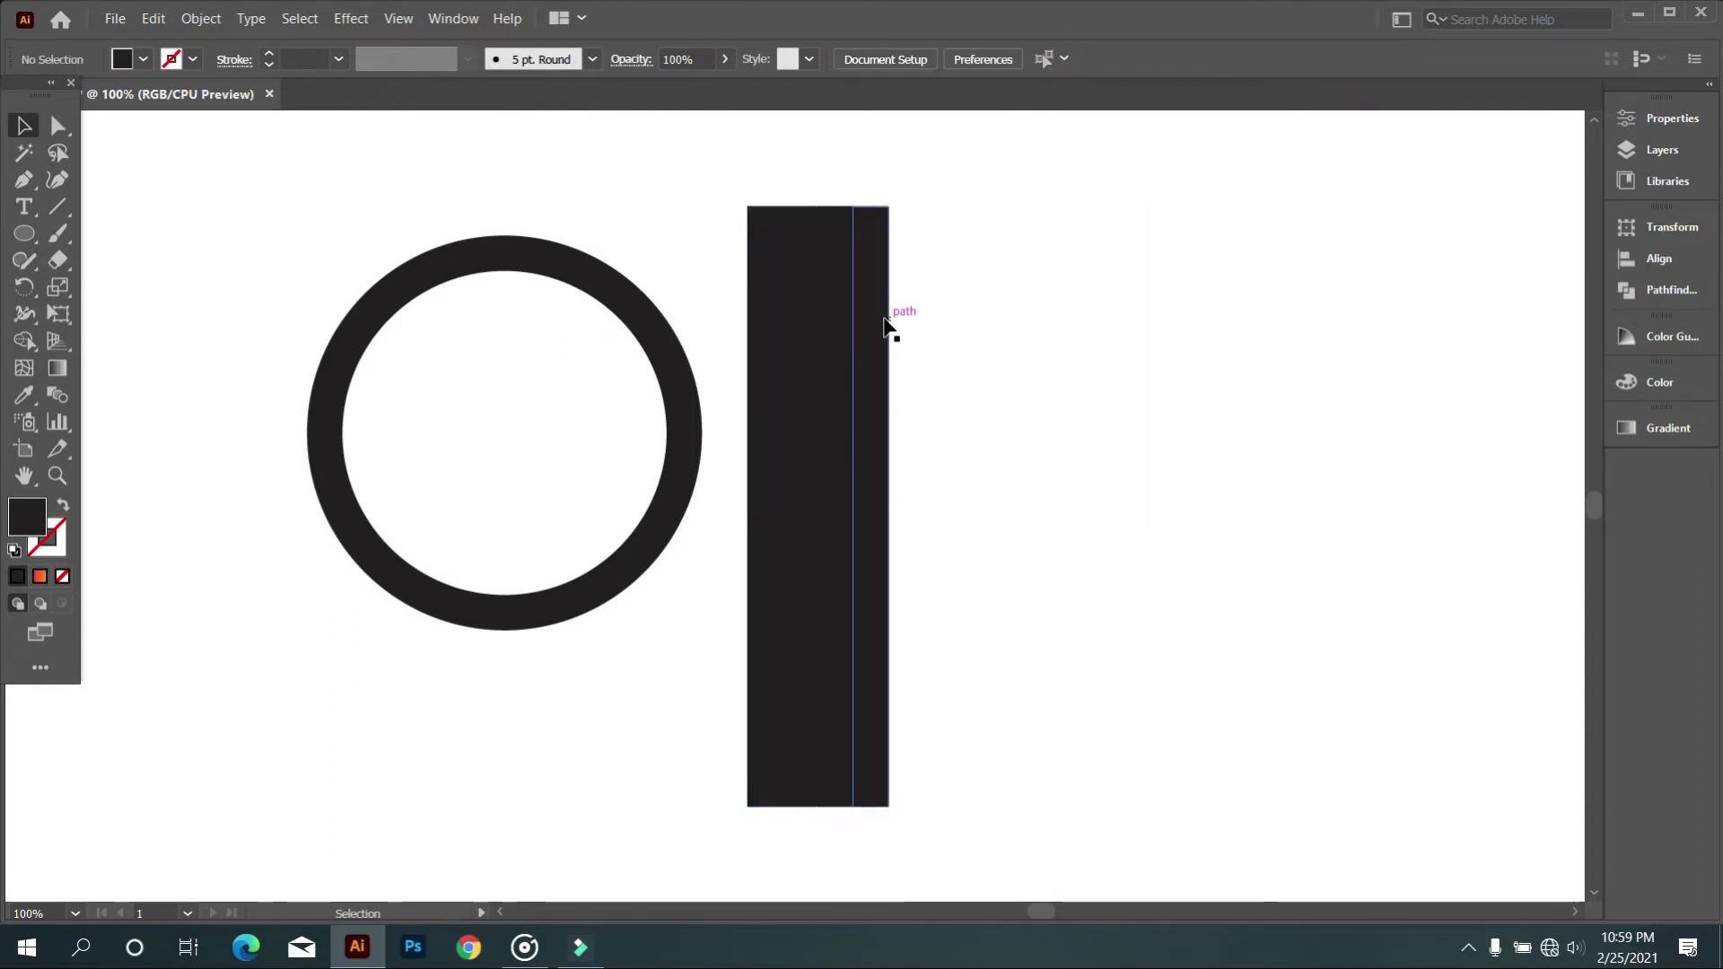
left_click_drag(908, 353, 1055, 408)
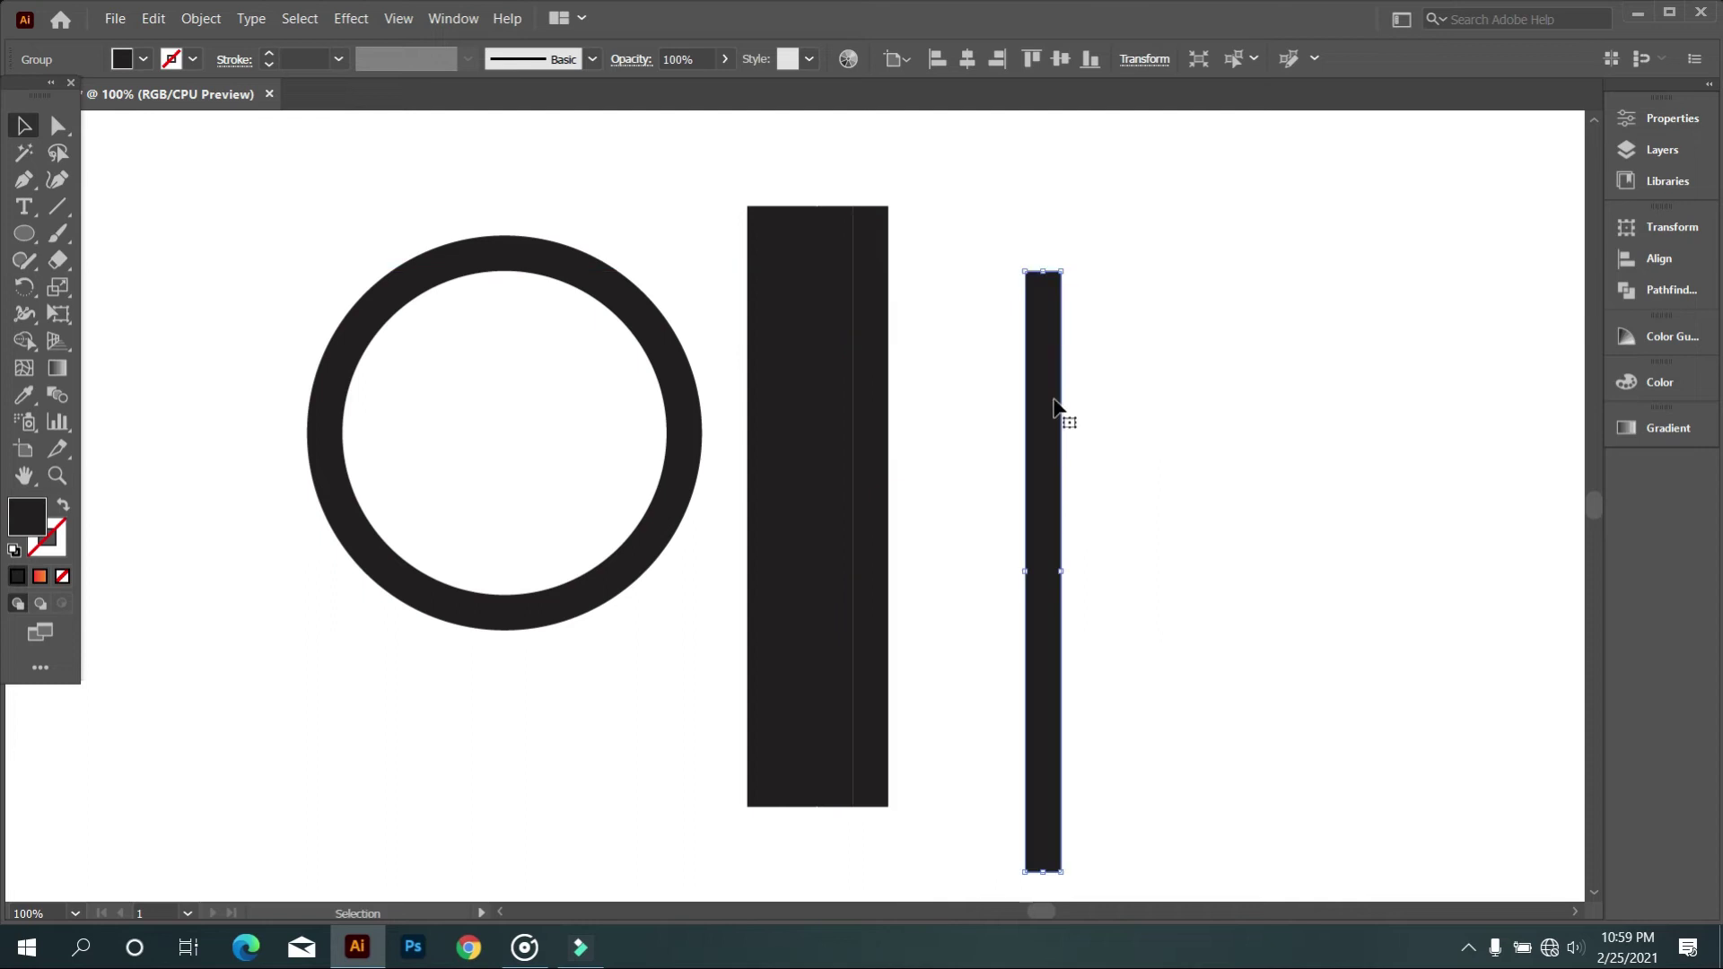
left_click_drag(940, 297, 749, 193)
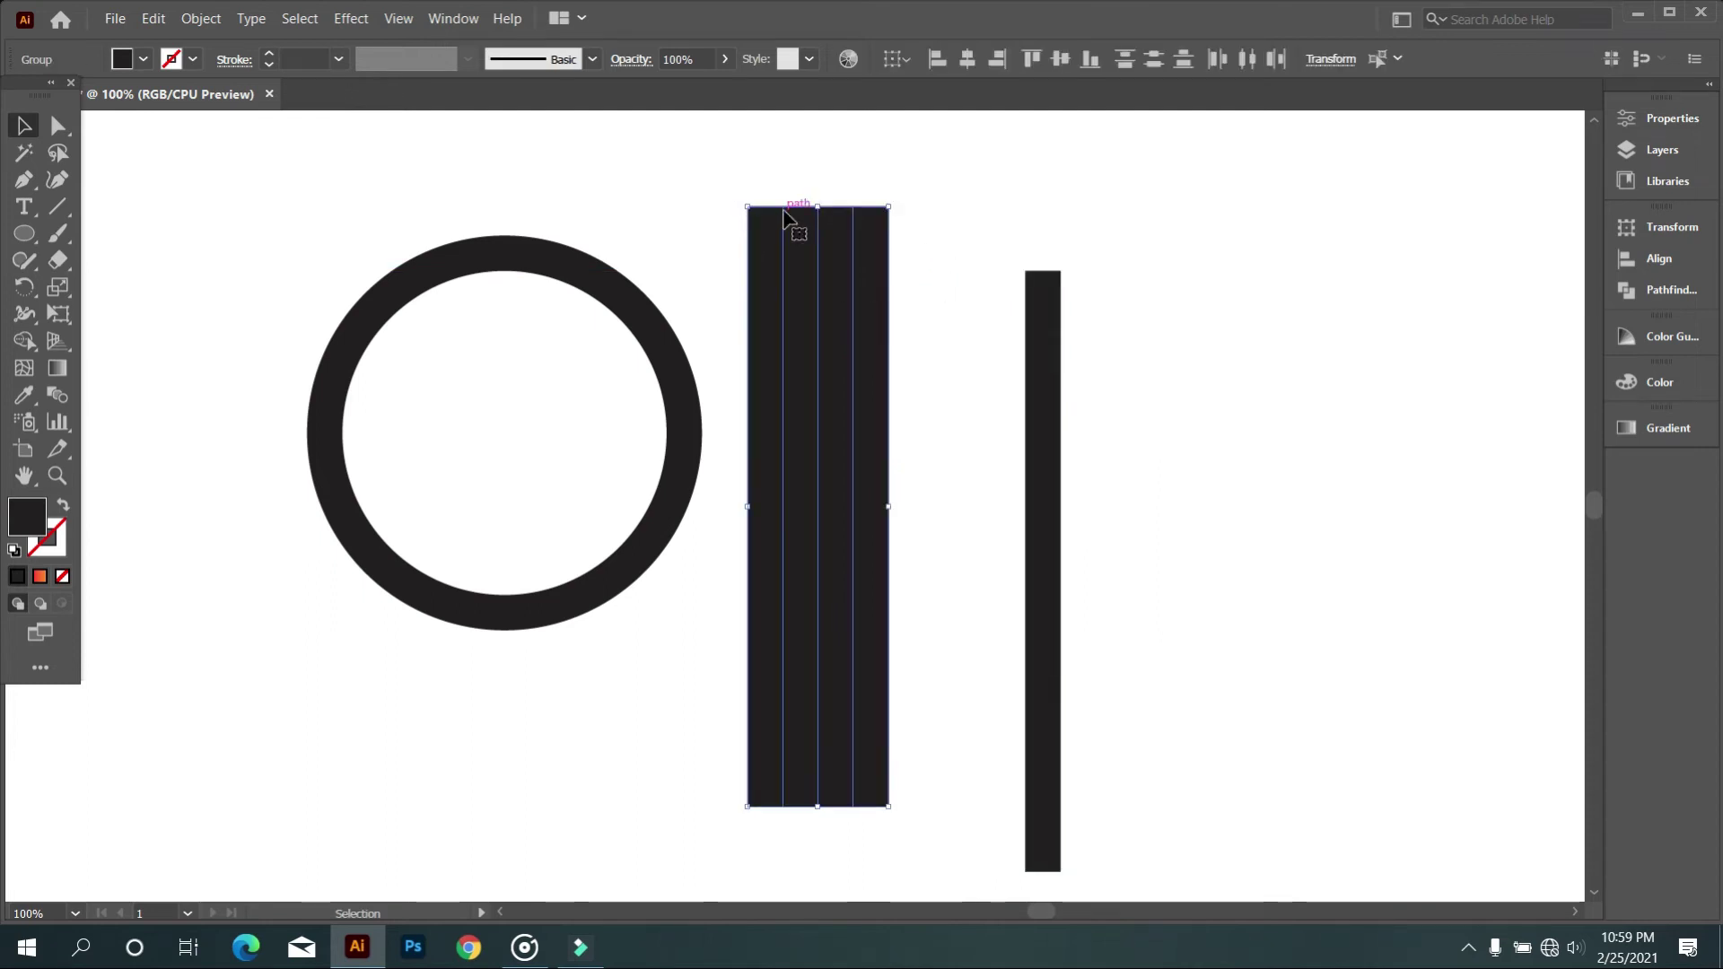
right_click(787, 210)
left_click(867, 353)
left_click_drag(385, 186, 924, 499)
Step: Centre the ring and striped bar horizontally and vertically on each other
left_click(966, 58)
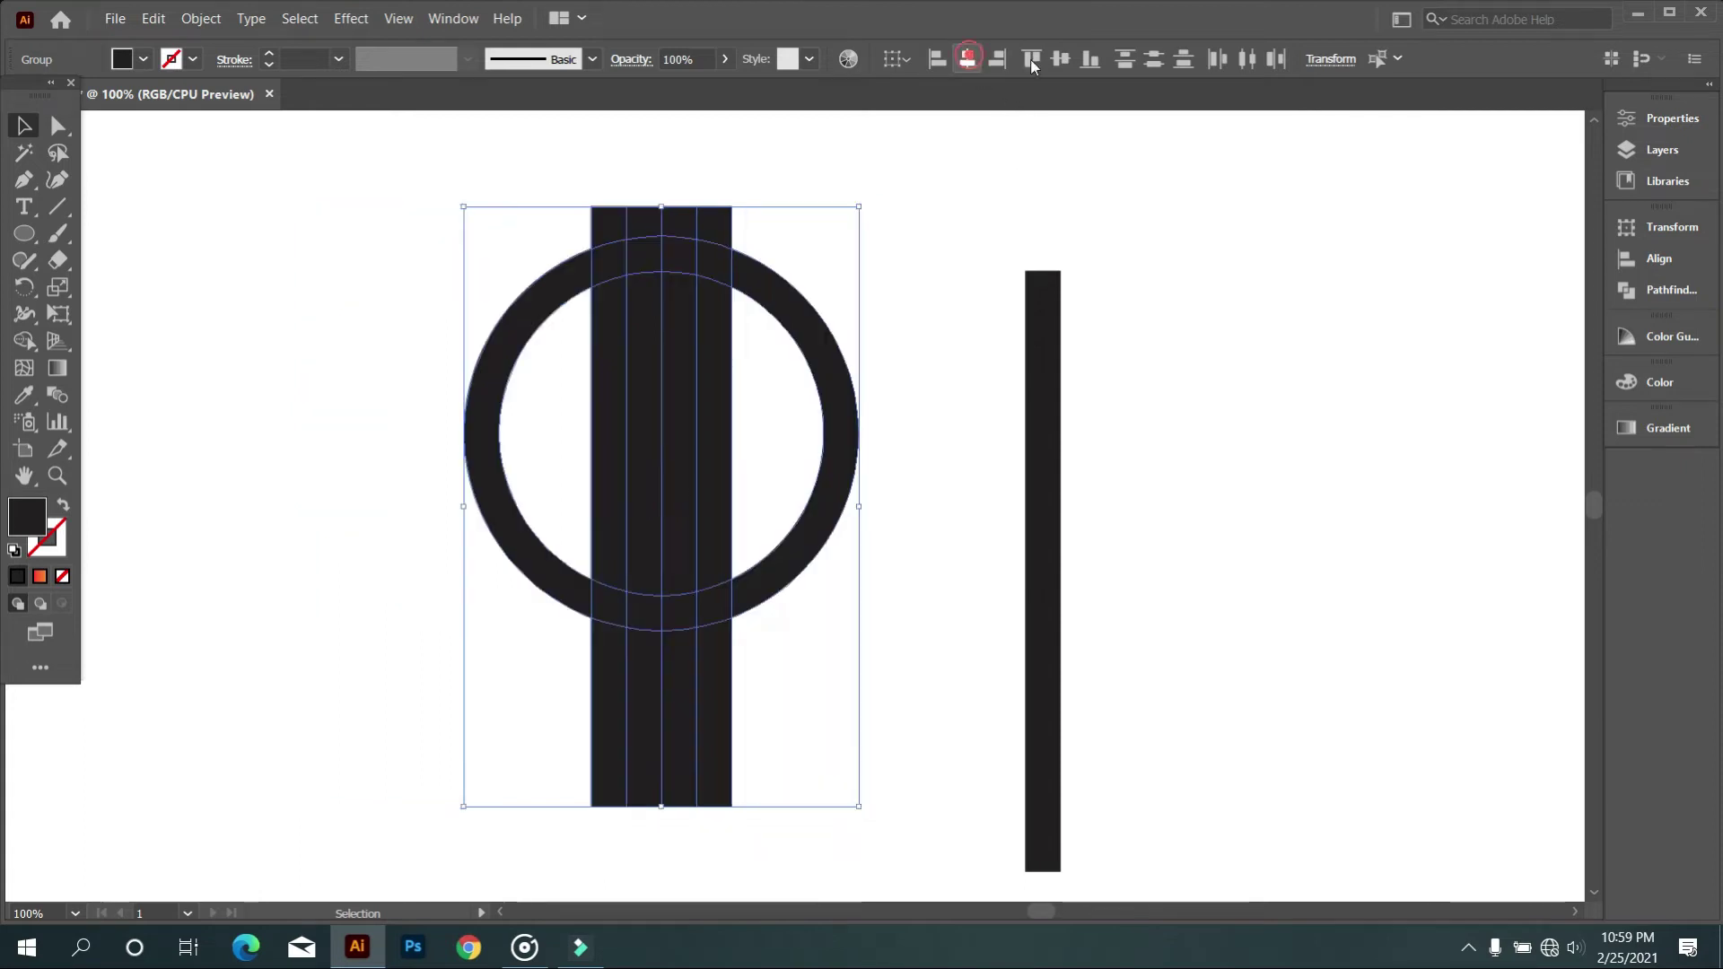
left_click(1060, 59)
left_click(1225, 310)
left_click(1030, 384)
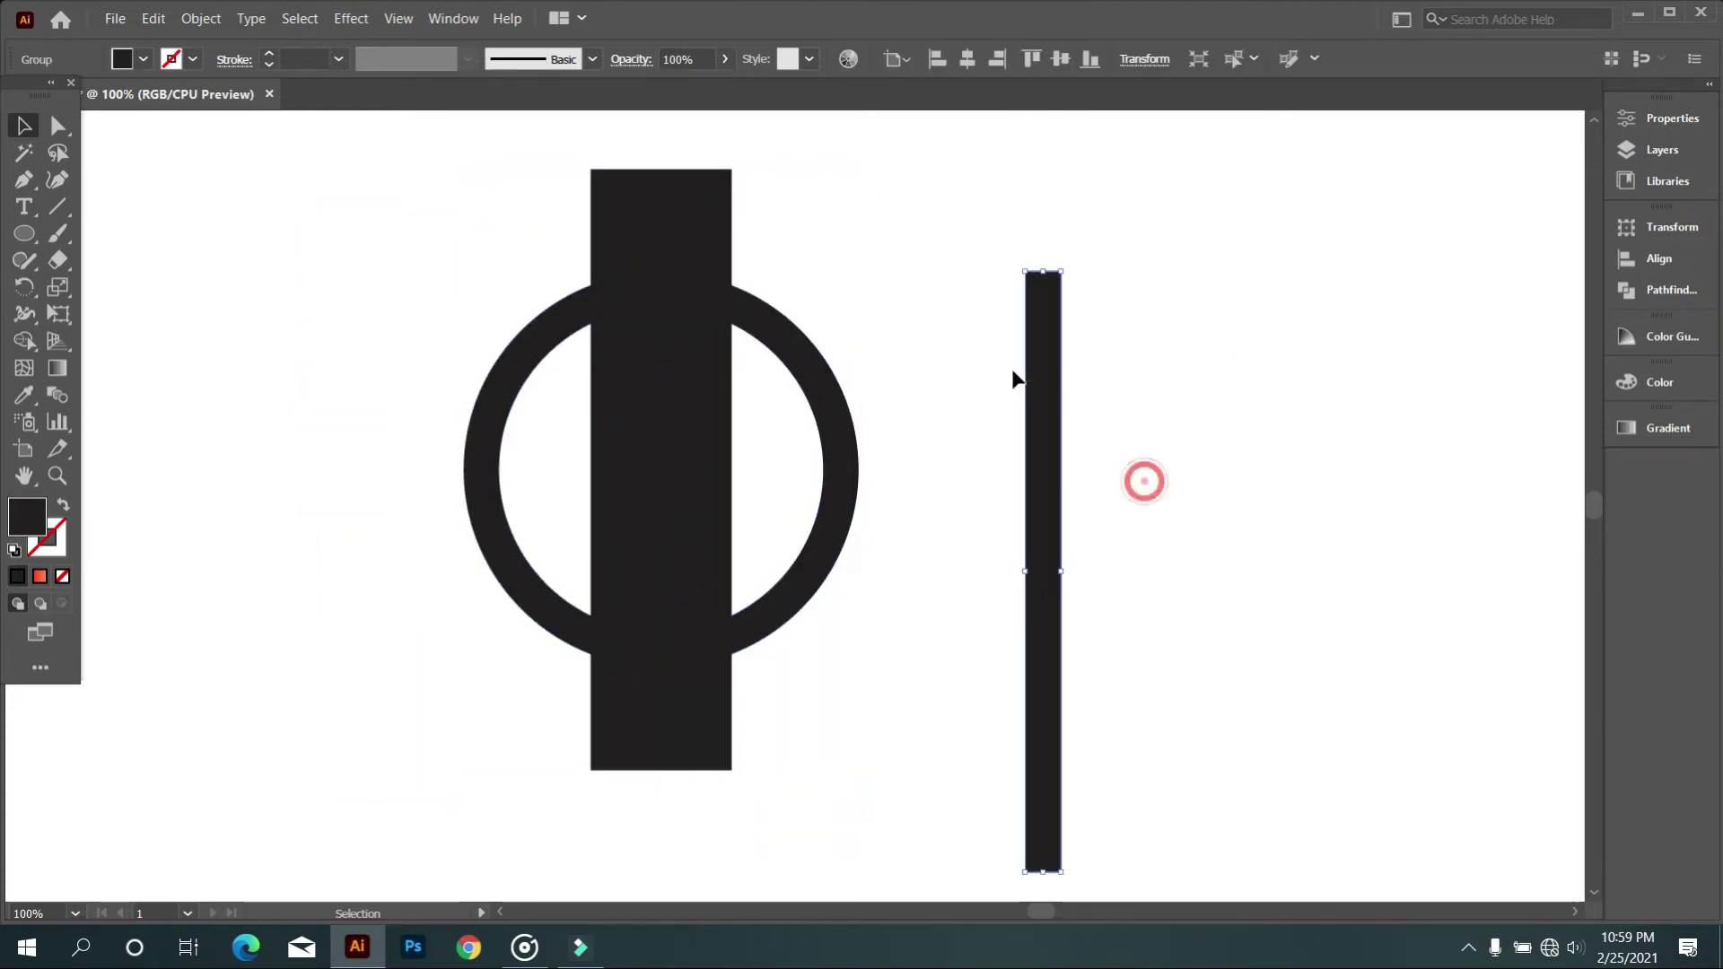
Step: Rotate the spare narrow bar 90° so it lies horizontally
left_click(1165, 61)
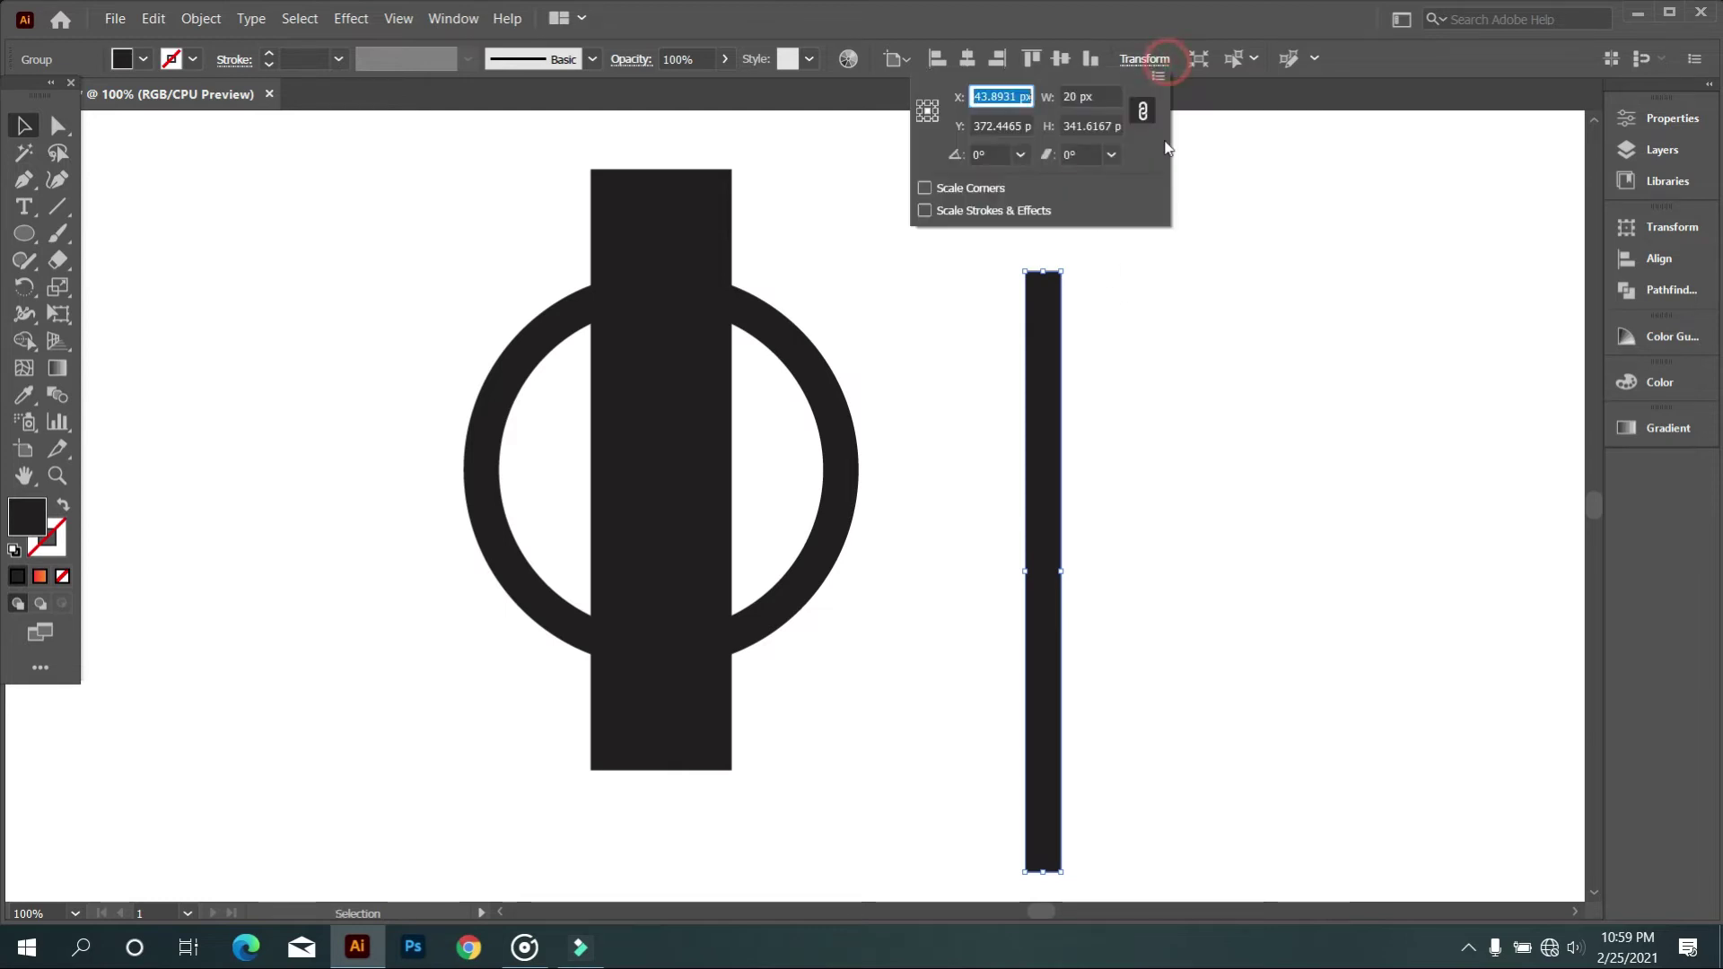
left_click(1021, 154)
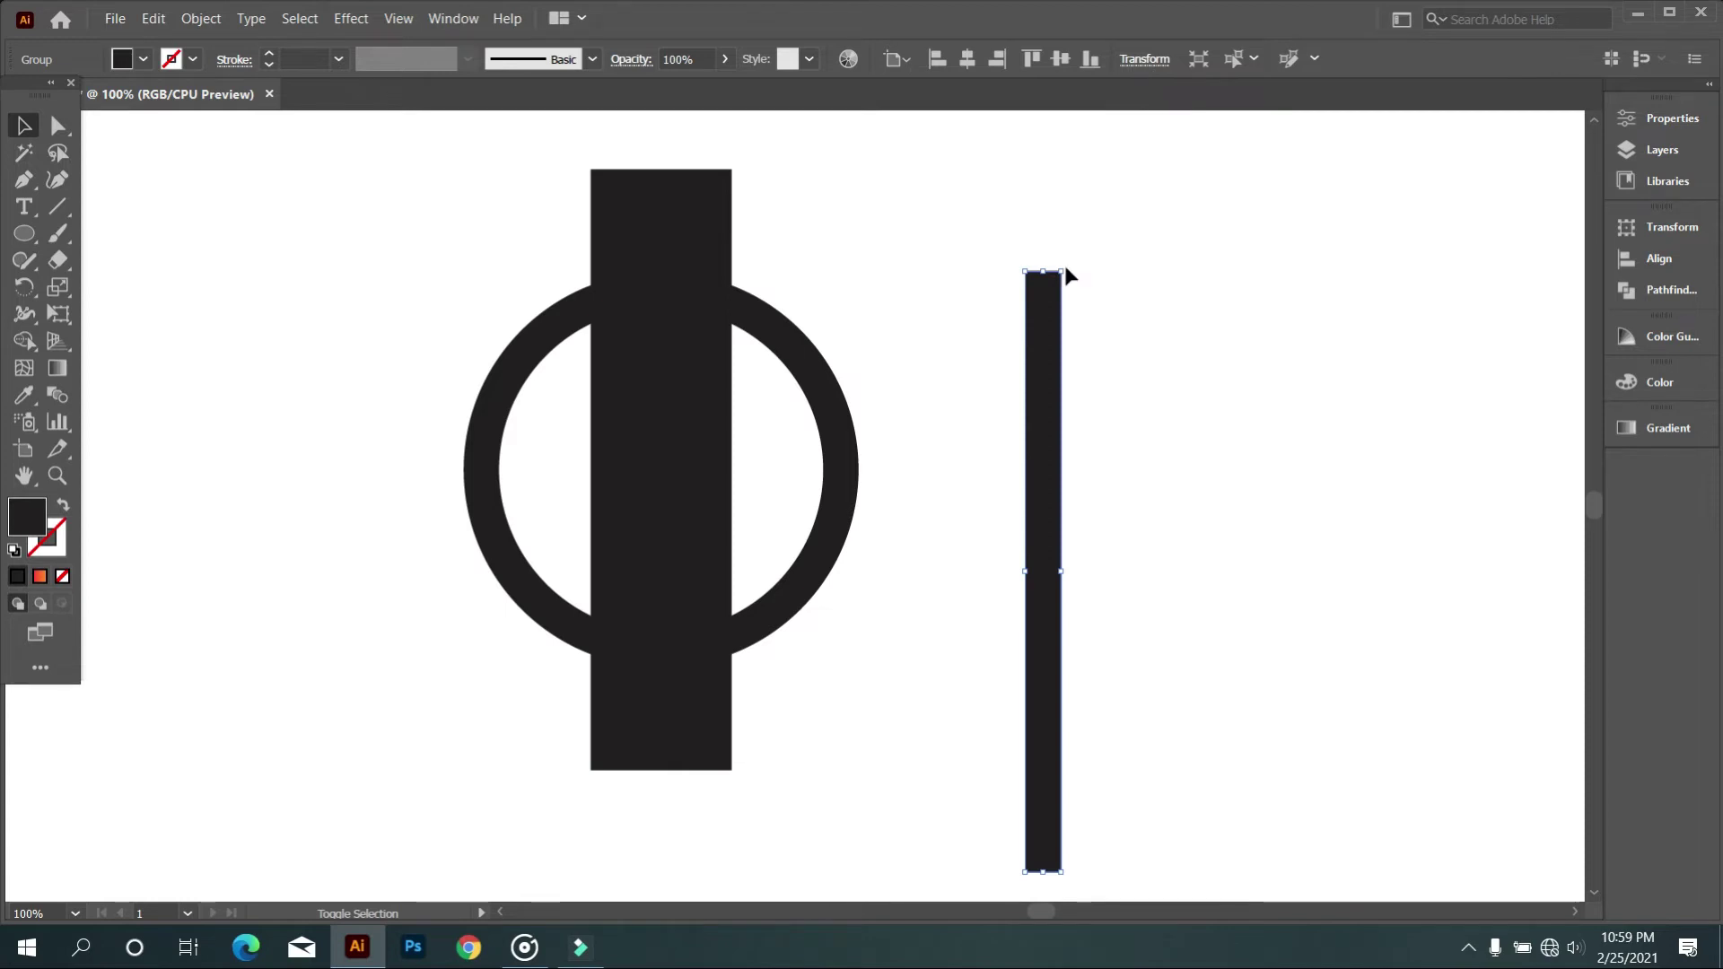
left_click_drag(1064, 261, 1269, 696)
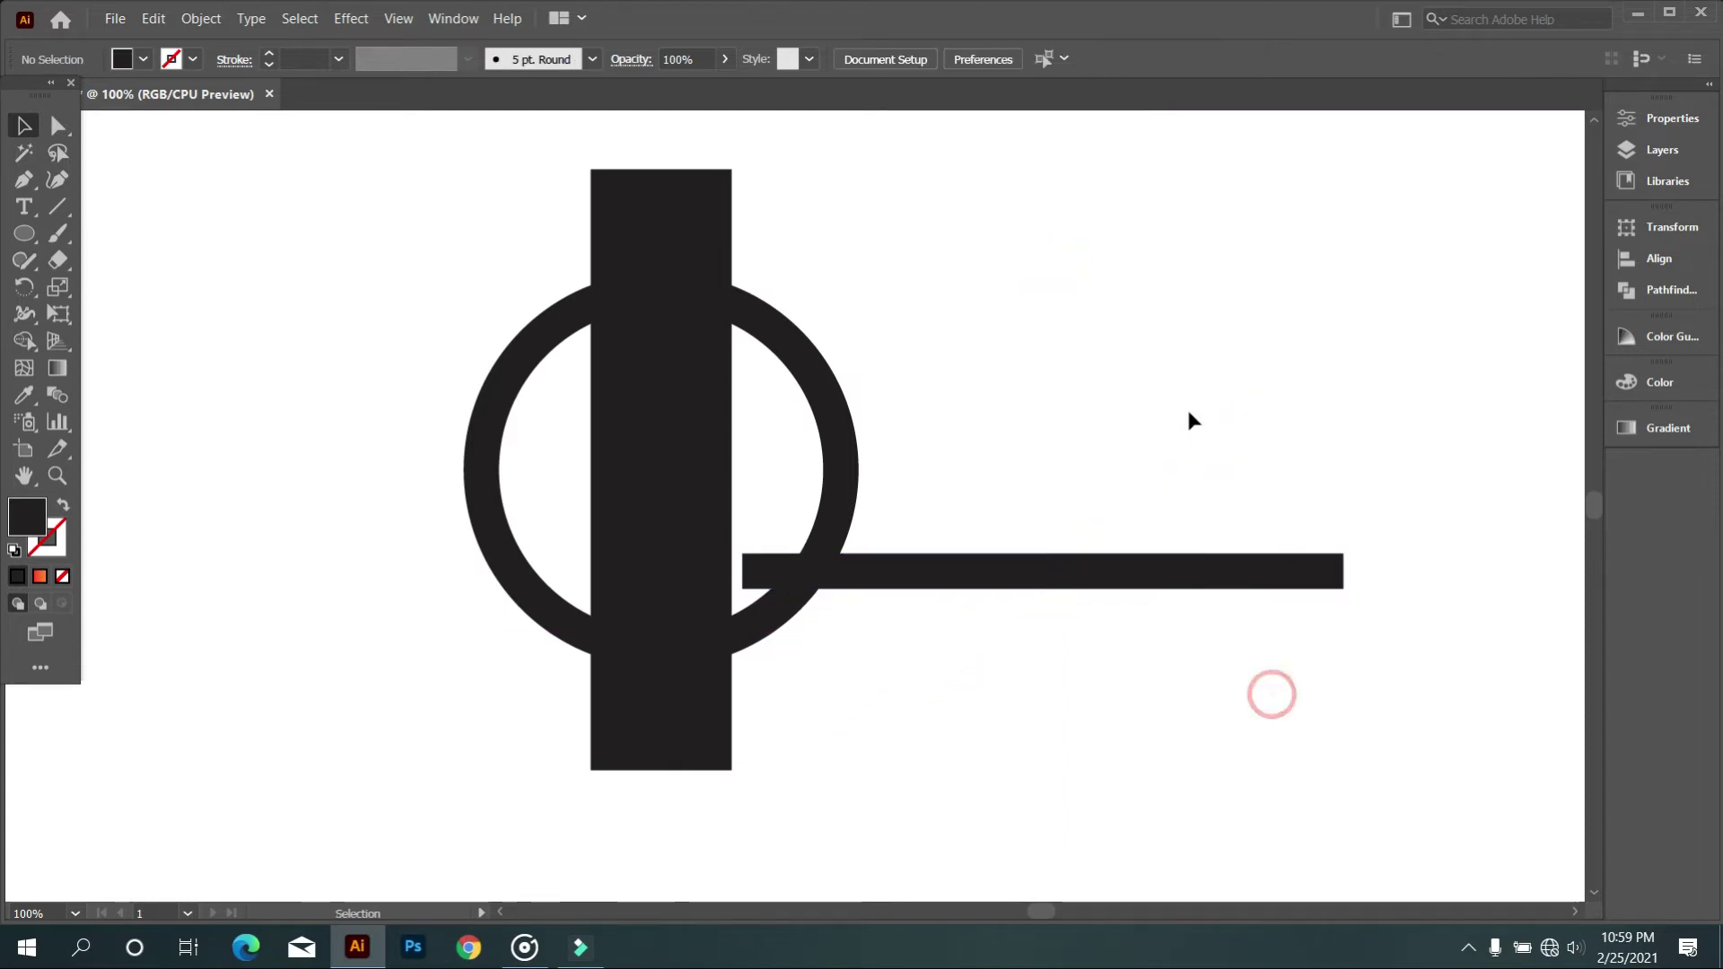
Step: Set the spare bar's rotation angle to 45° in the Transform panel
left_click(1157, 62)
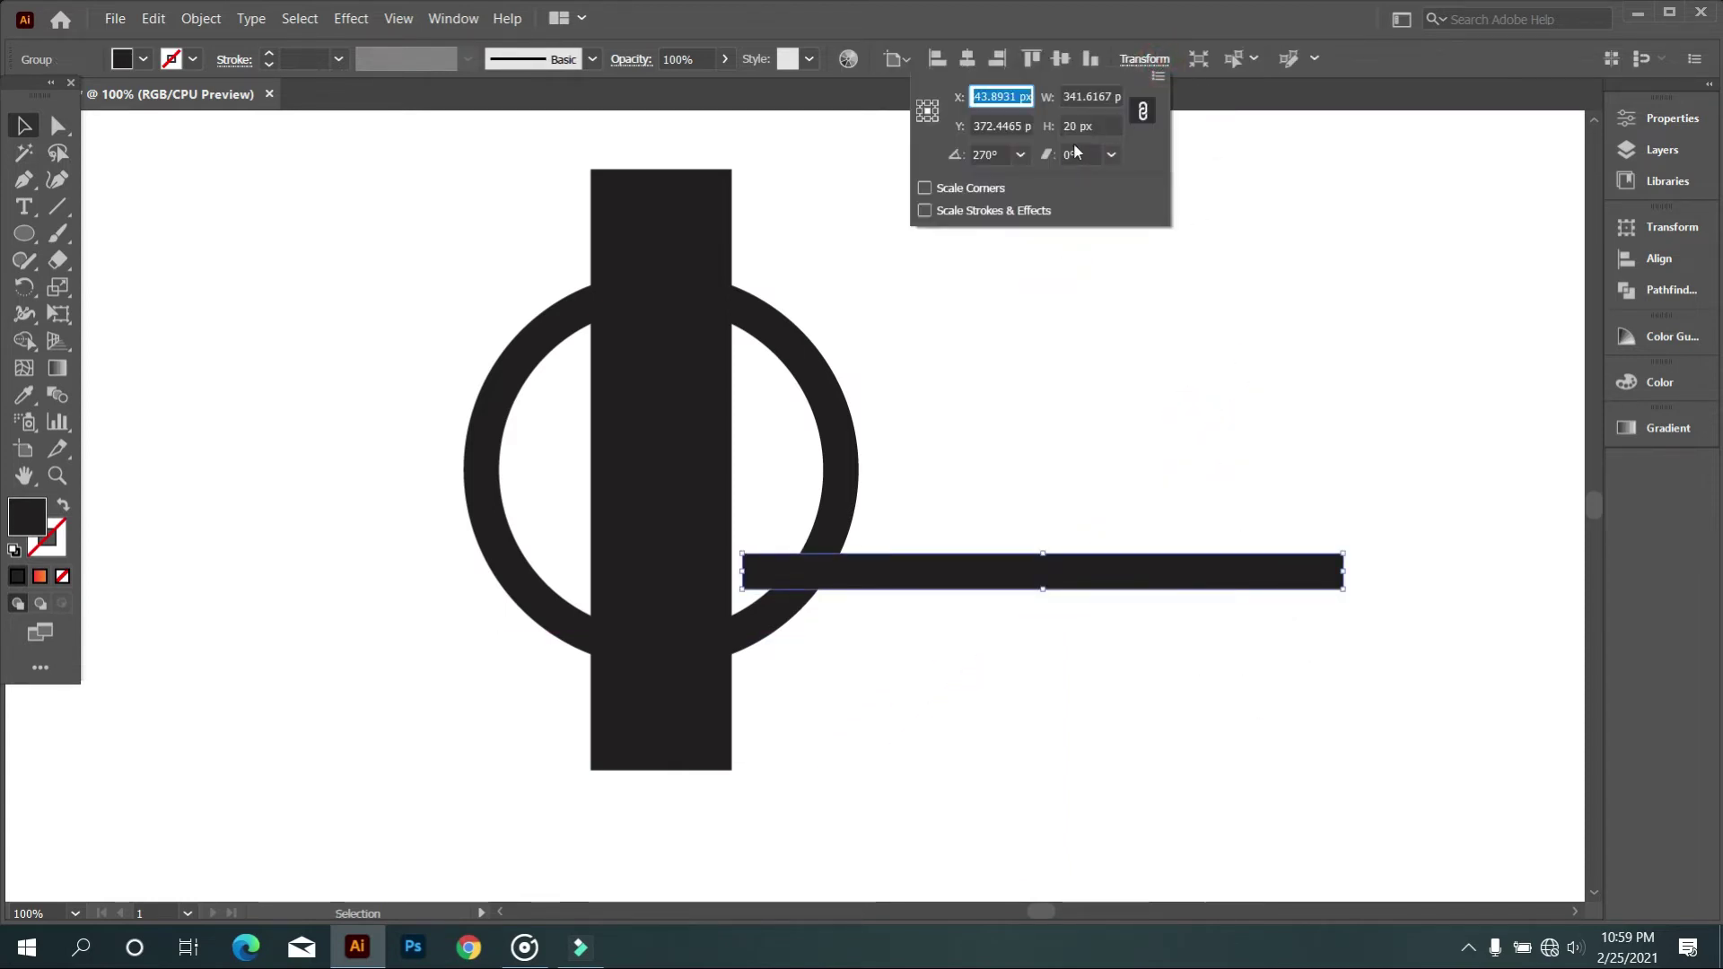
left_click(1021, 155)
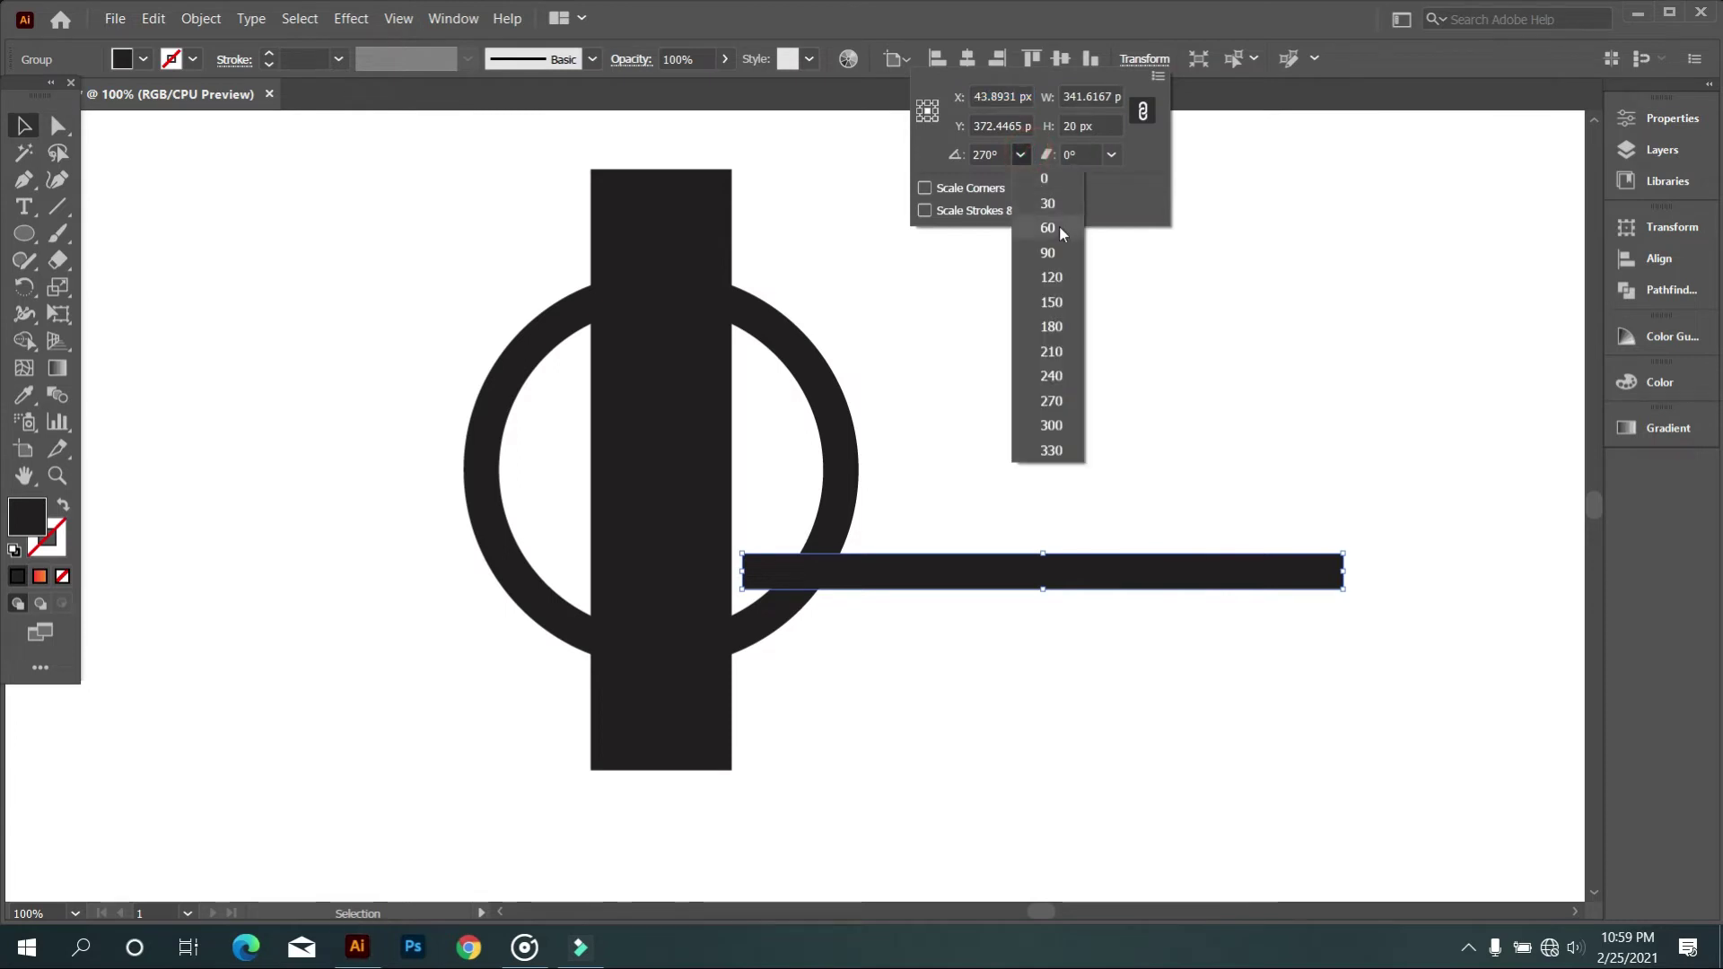
left_click(1059, 229)
left_click(1005, 153)
type("55")
key("Return")
type("45")
key("Return")
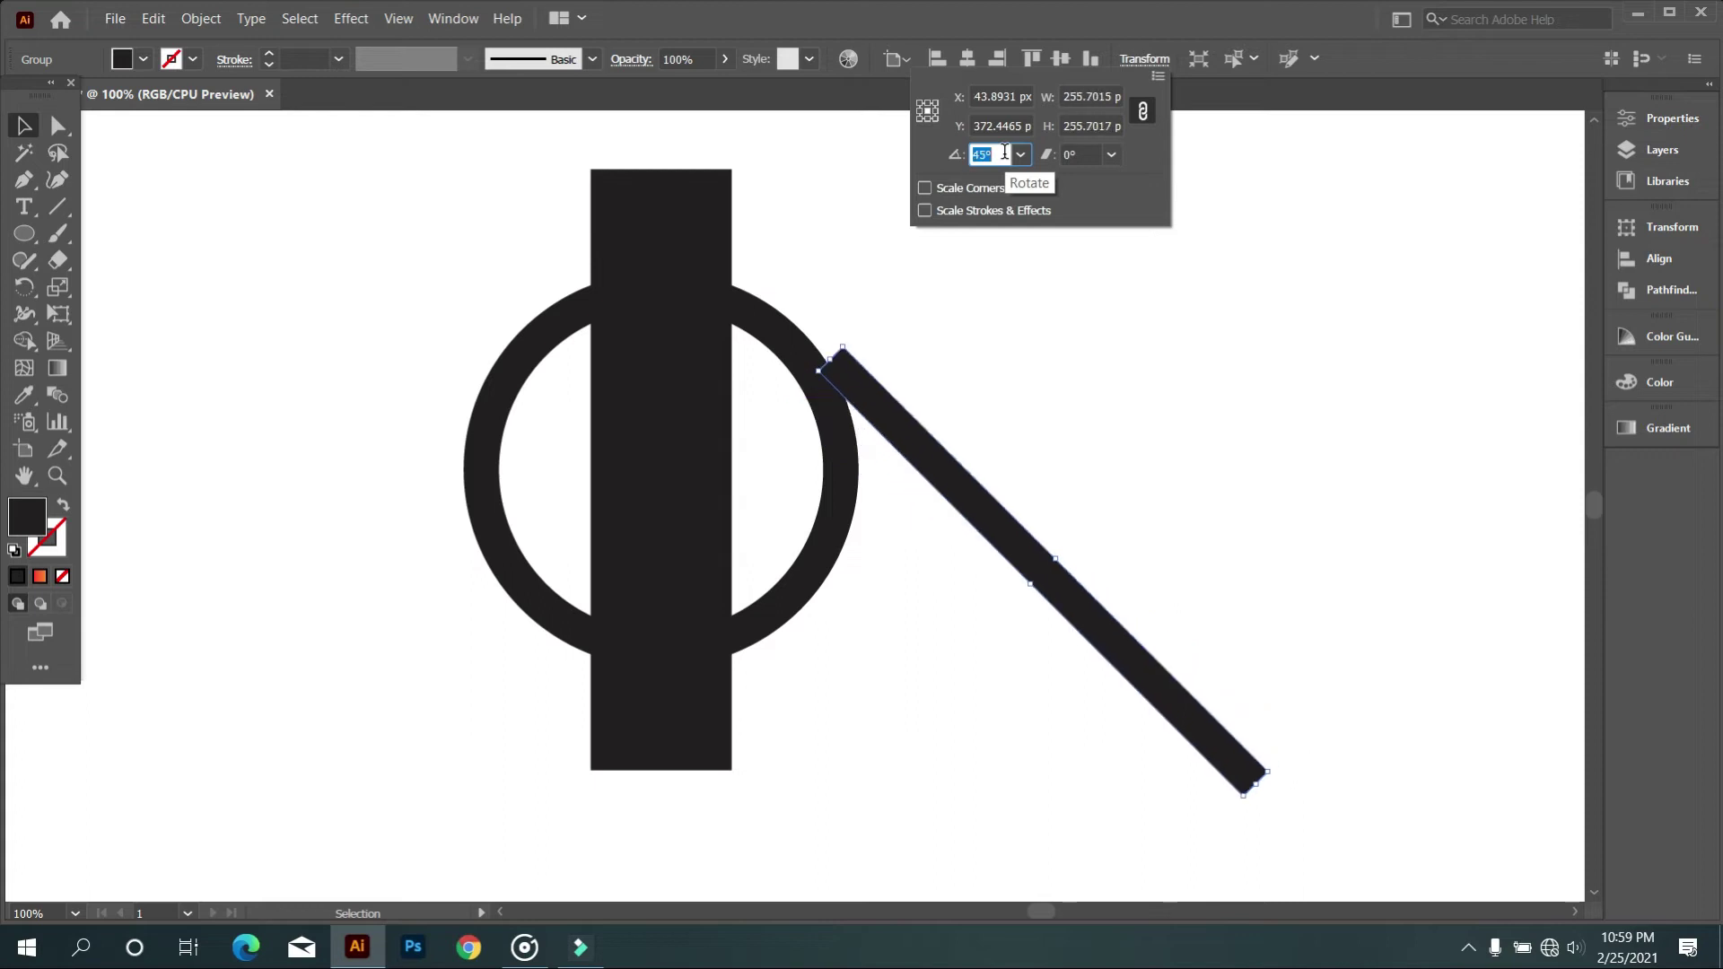
left_click_drag(367, 321, 1201, 666)
Step: Align all shapes on horizontal and vertical centres so the 45° bar crosses the ring's middle
left_click(968, 60)
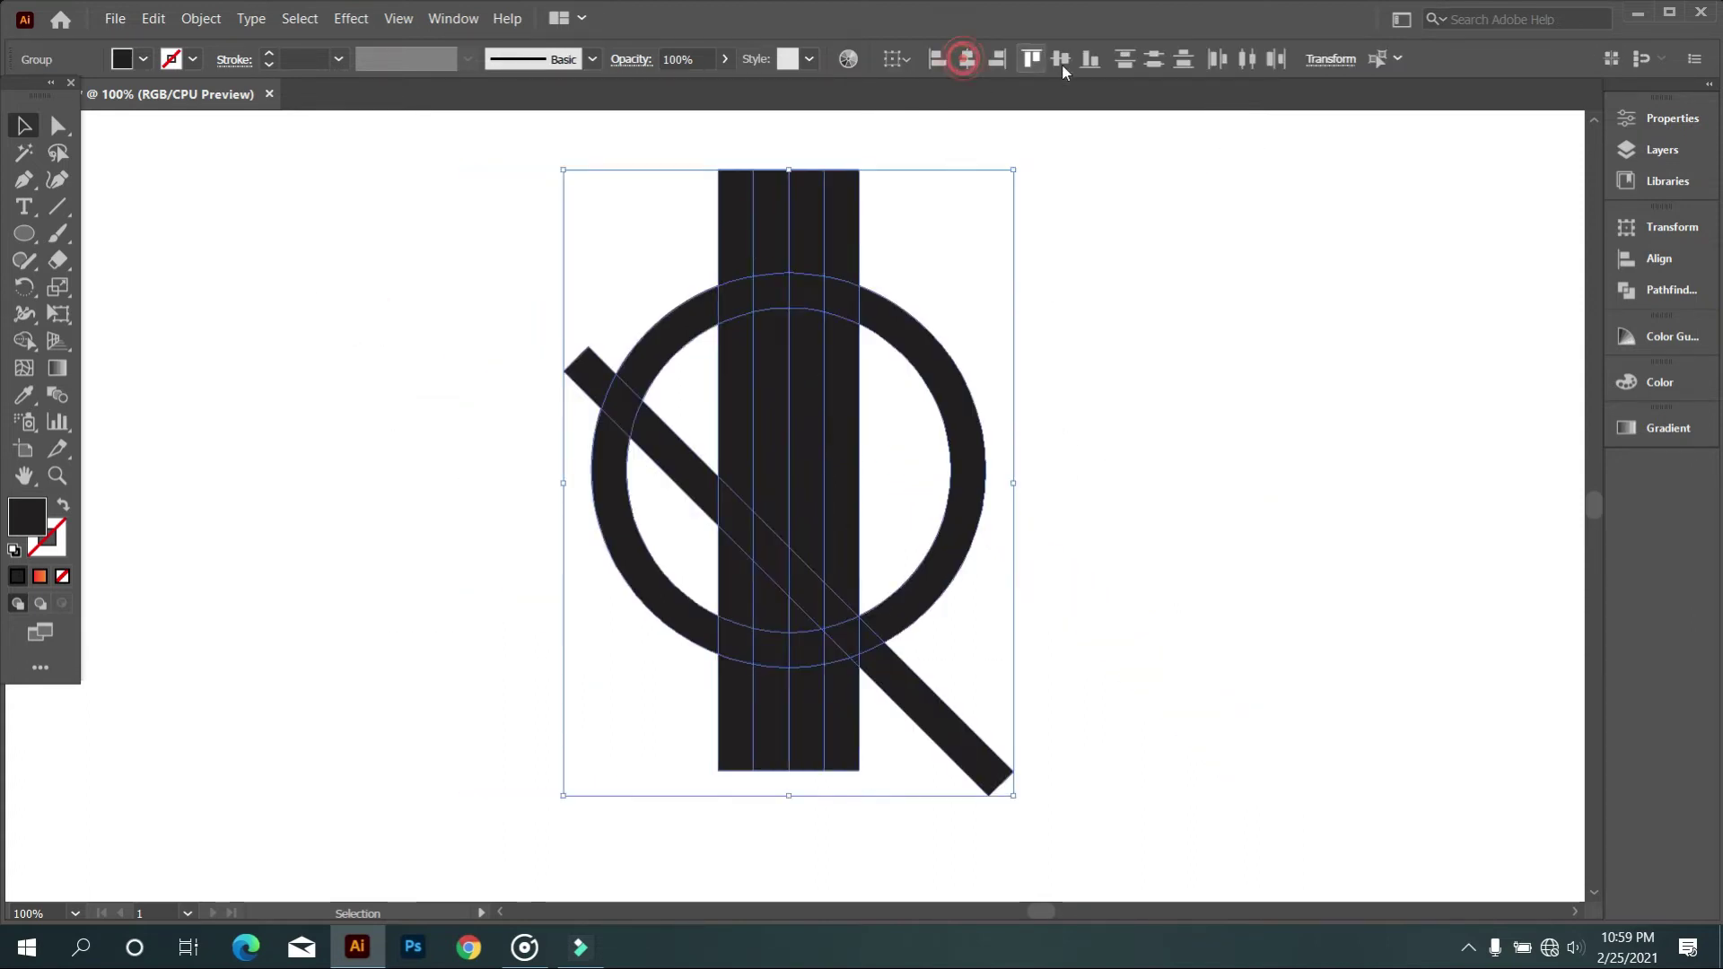
left_click(1061, 59)
left_click(1242, 310)
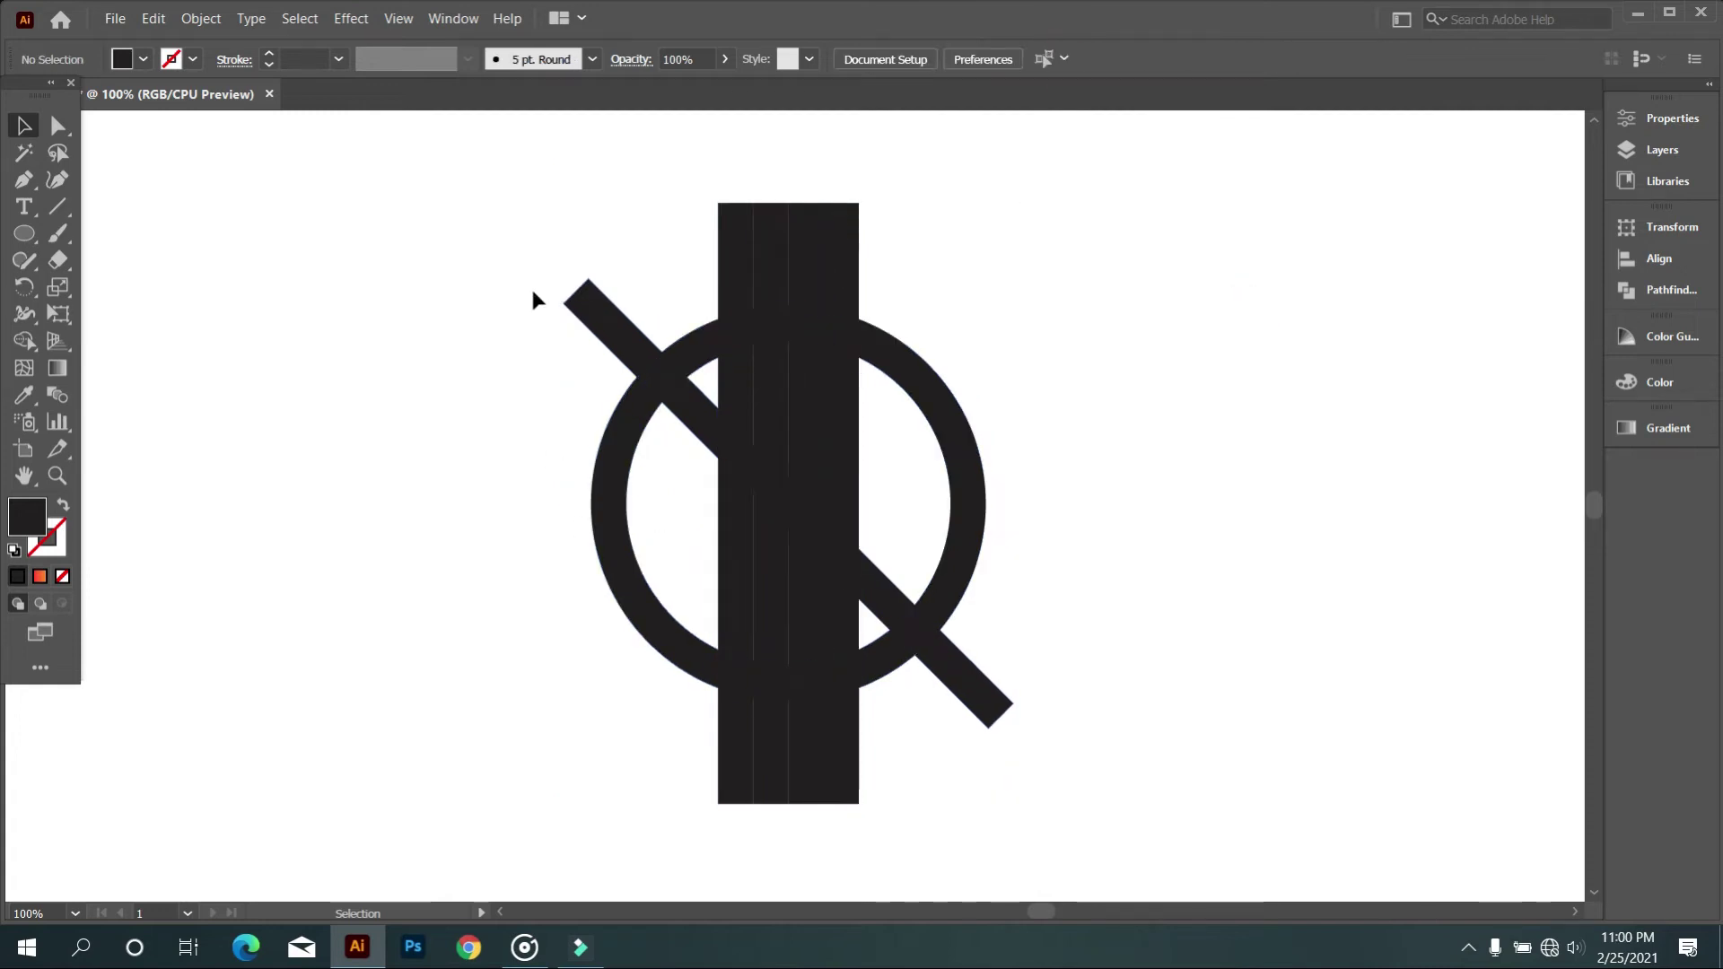
left_click_drag(578, 302, 1090, 698)
key("ctrl+z")
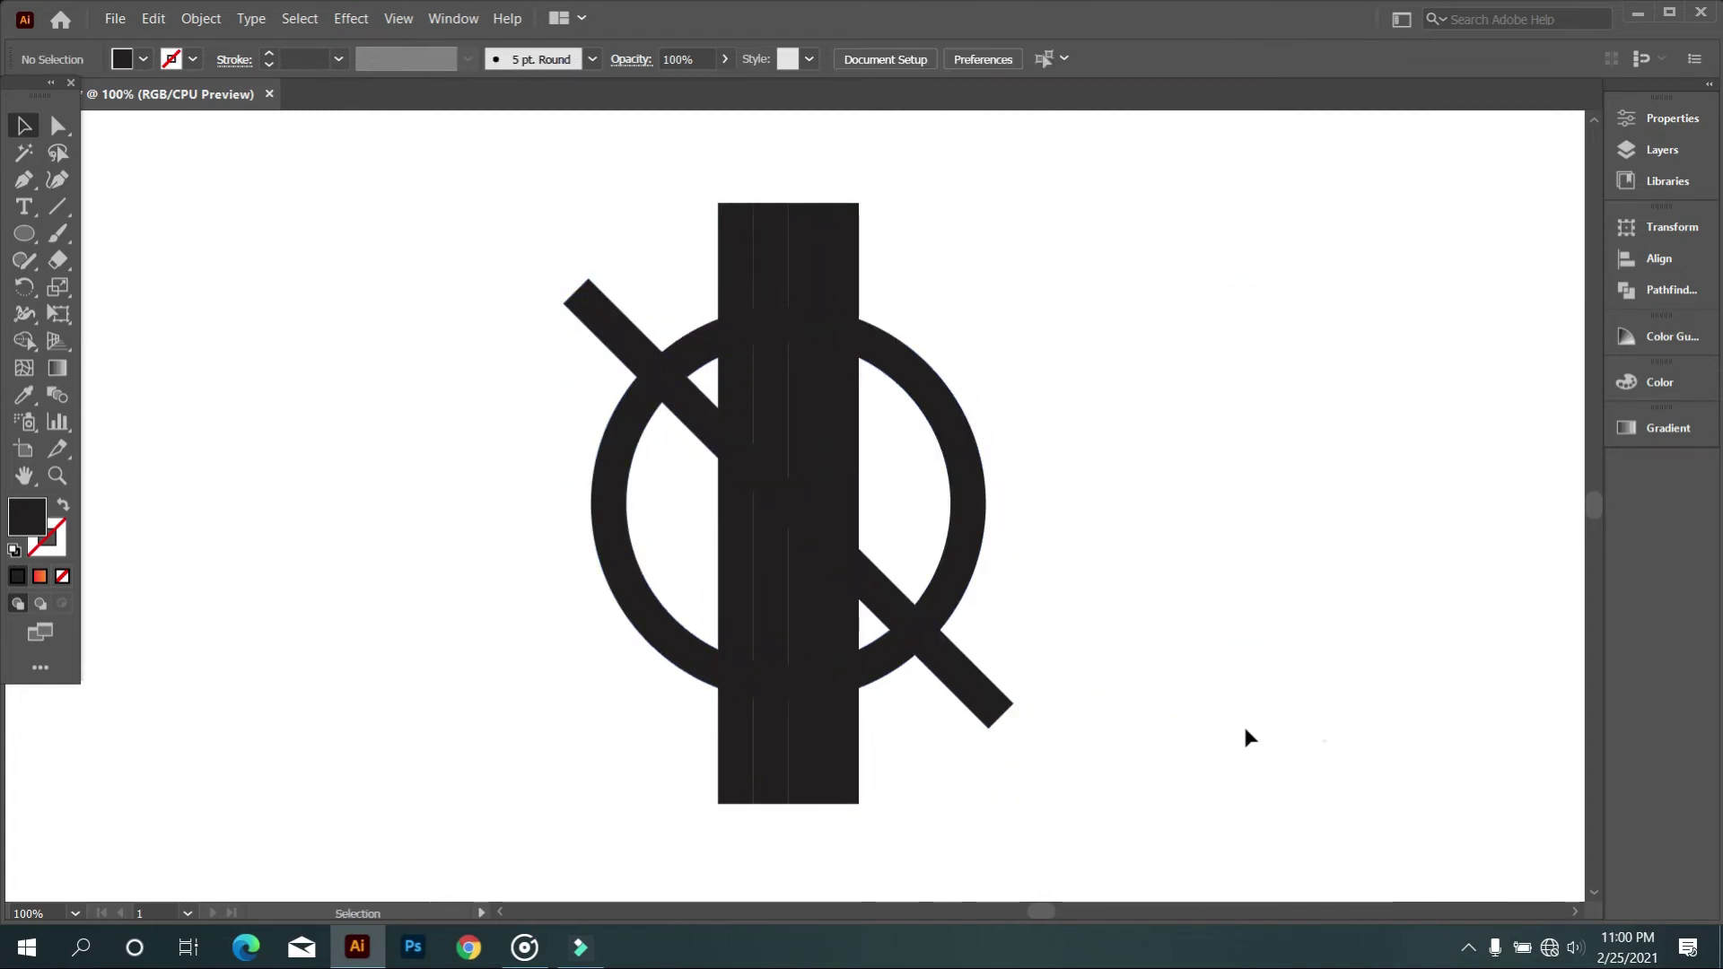
left_click(650, 372)
scroll(839, 619, "down", 3)
scroll(879, 574, "up", 2)
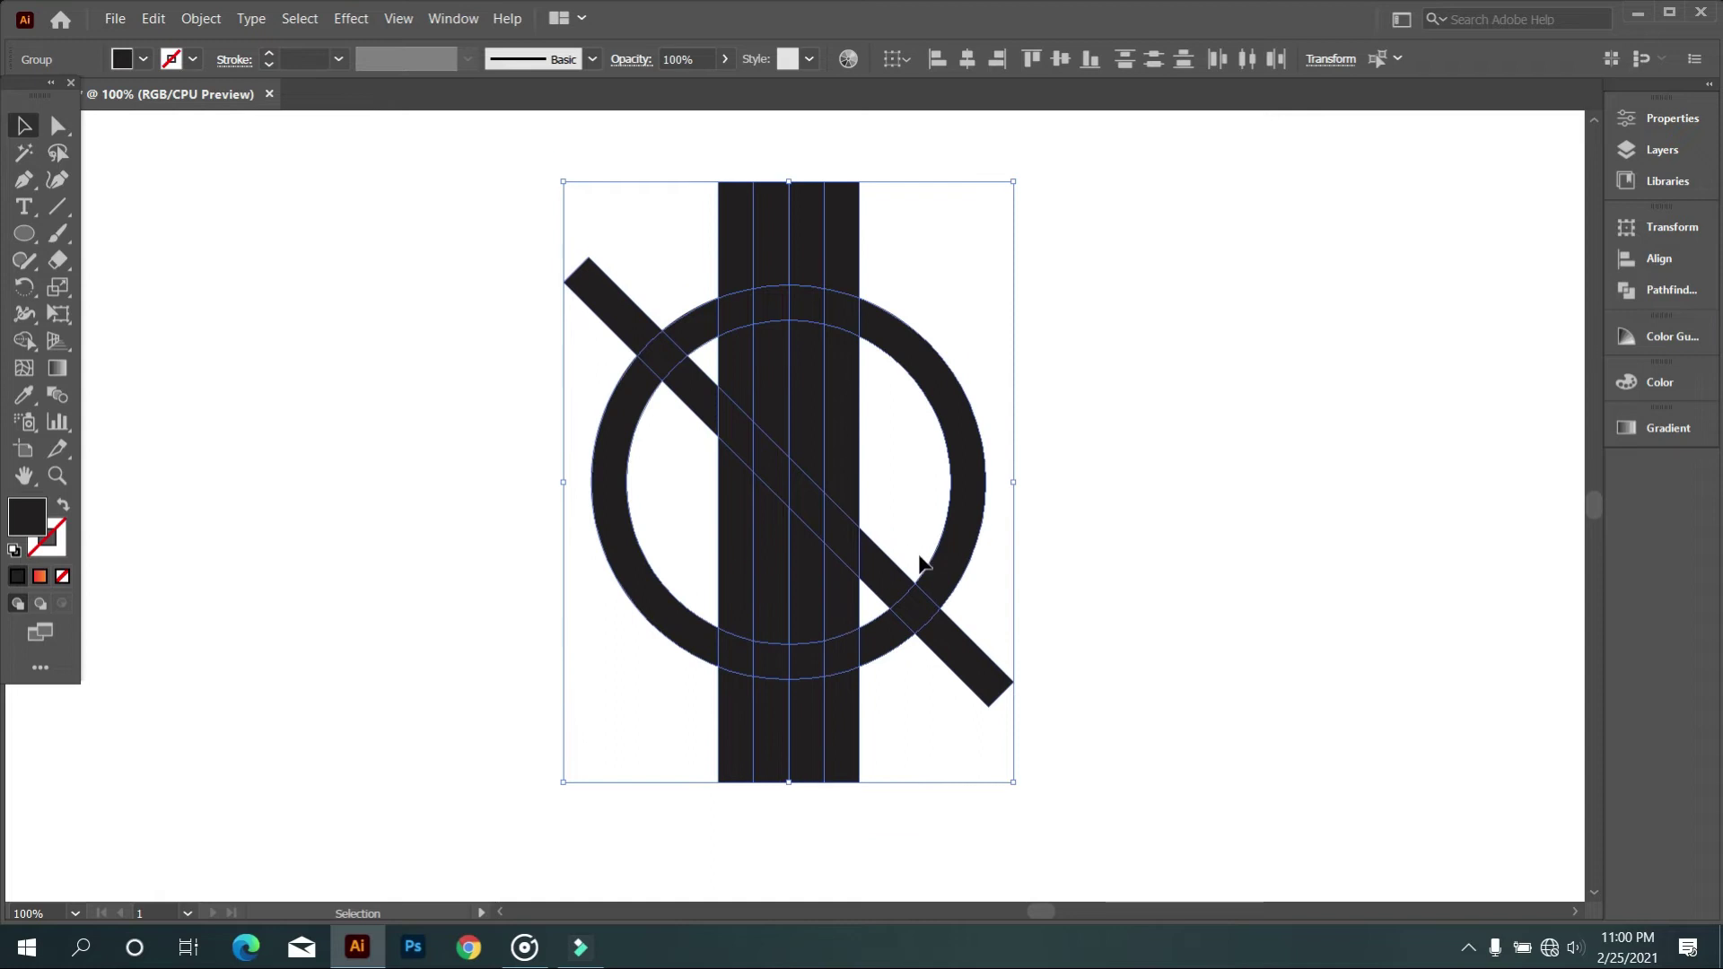
Step: With Shape Builder, delete the strip and bar ends outside the ring and pieces beside the strips
left_click(24, 340)
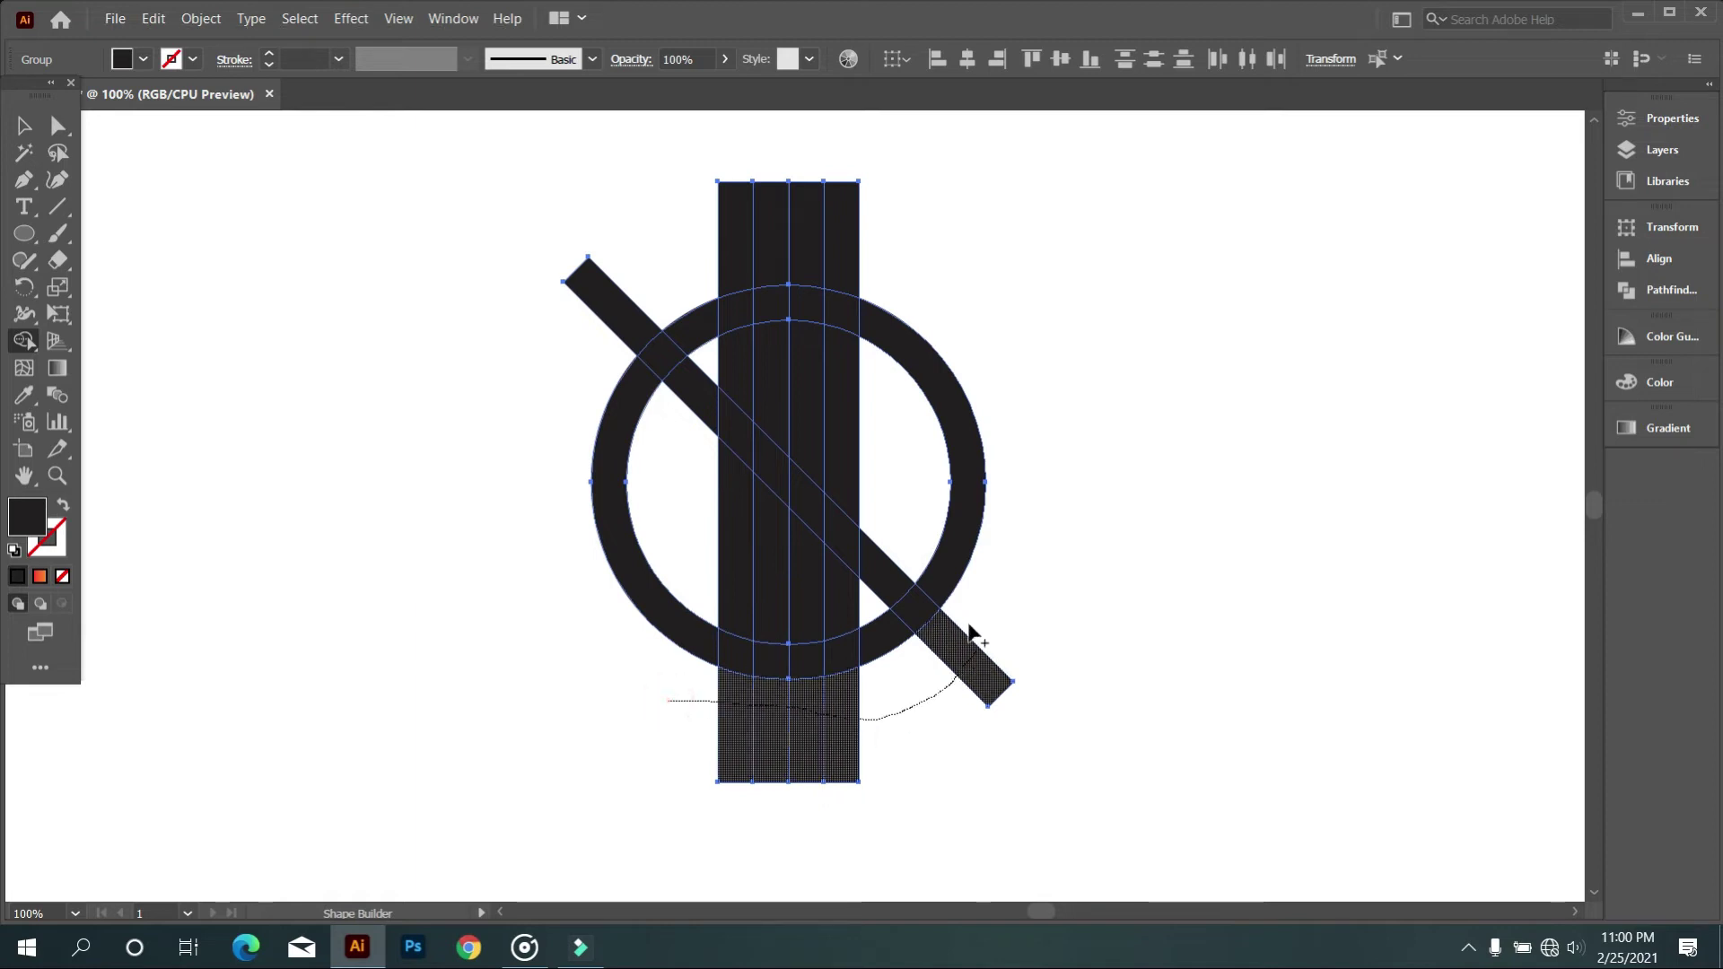
left_click_drag(665, 700, 974, 632)
left_click_drag(872, 278, 585, 364)
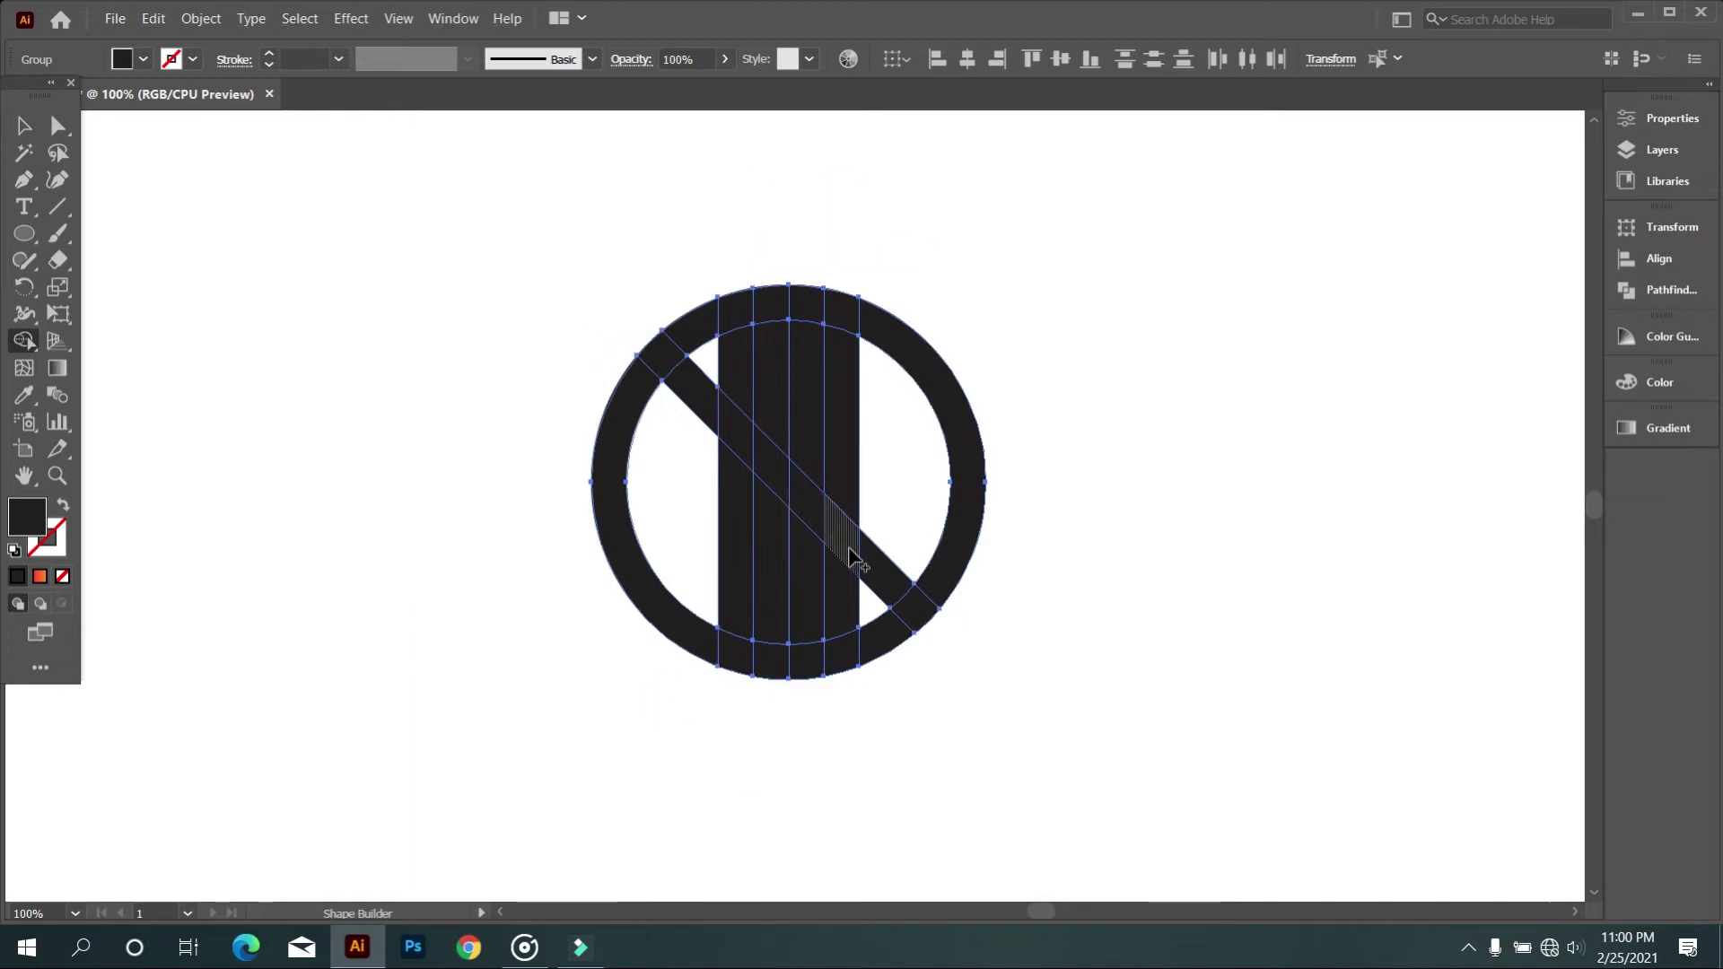
left_click_drag(750, 467, 692, 392)
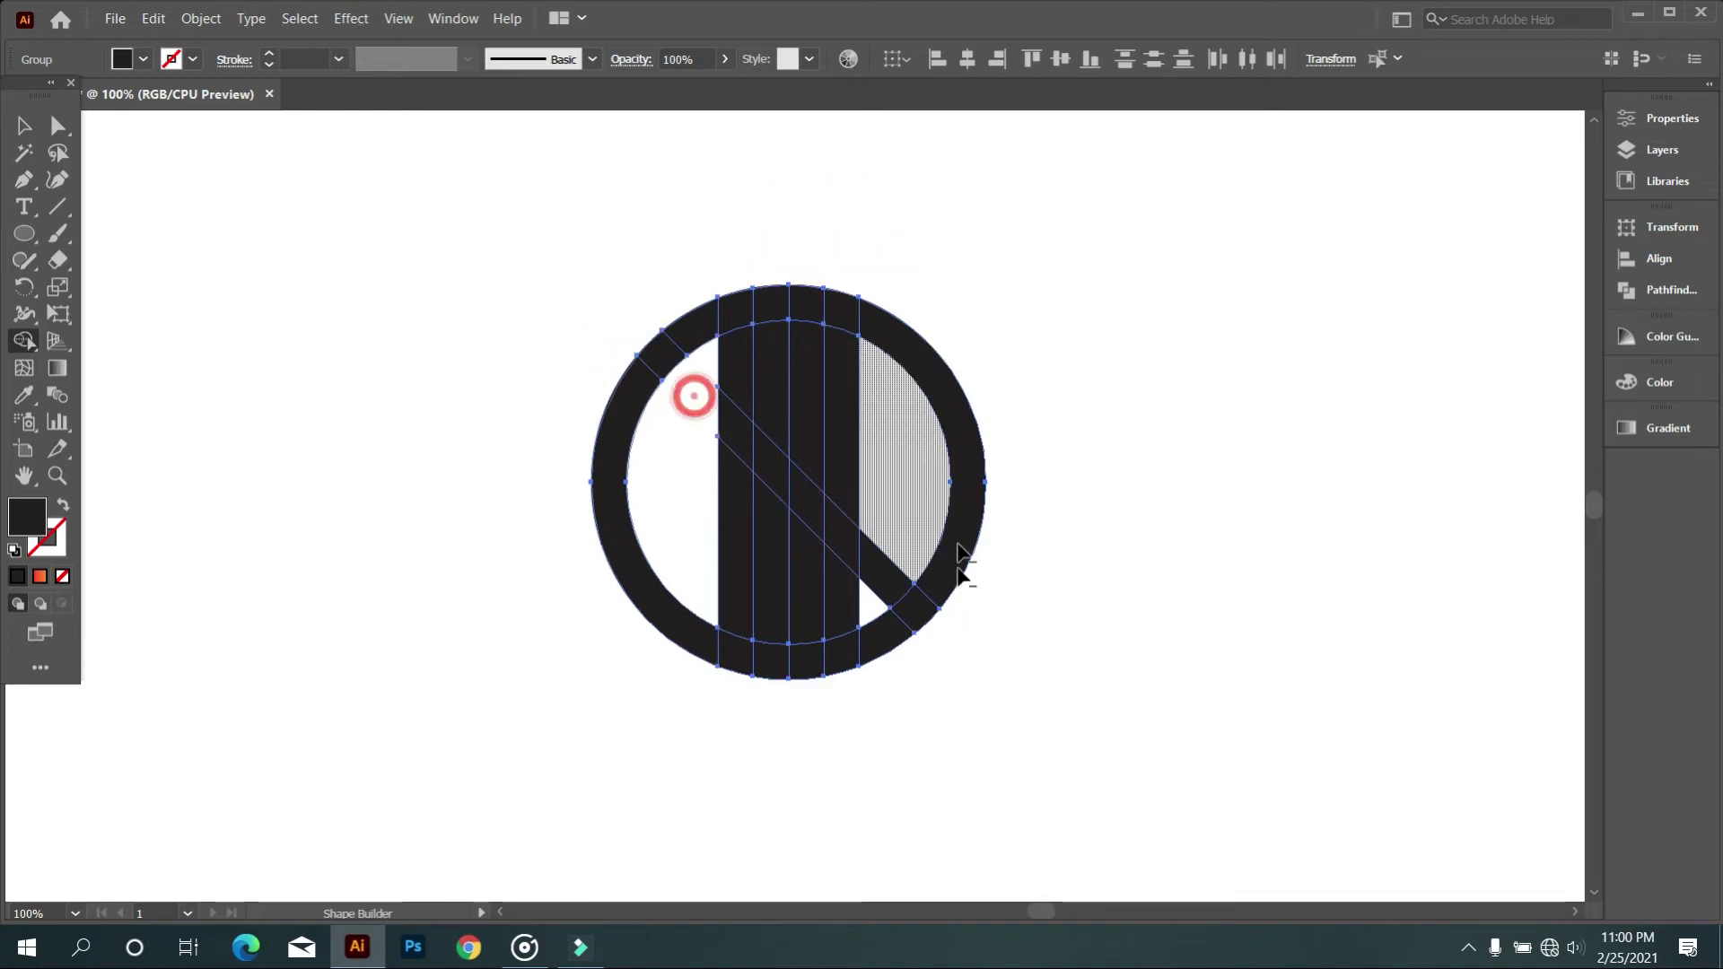
left_click(904, 581, "alt")
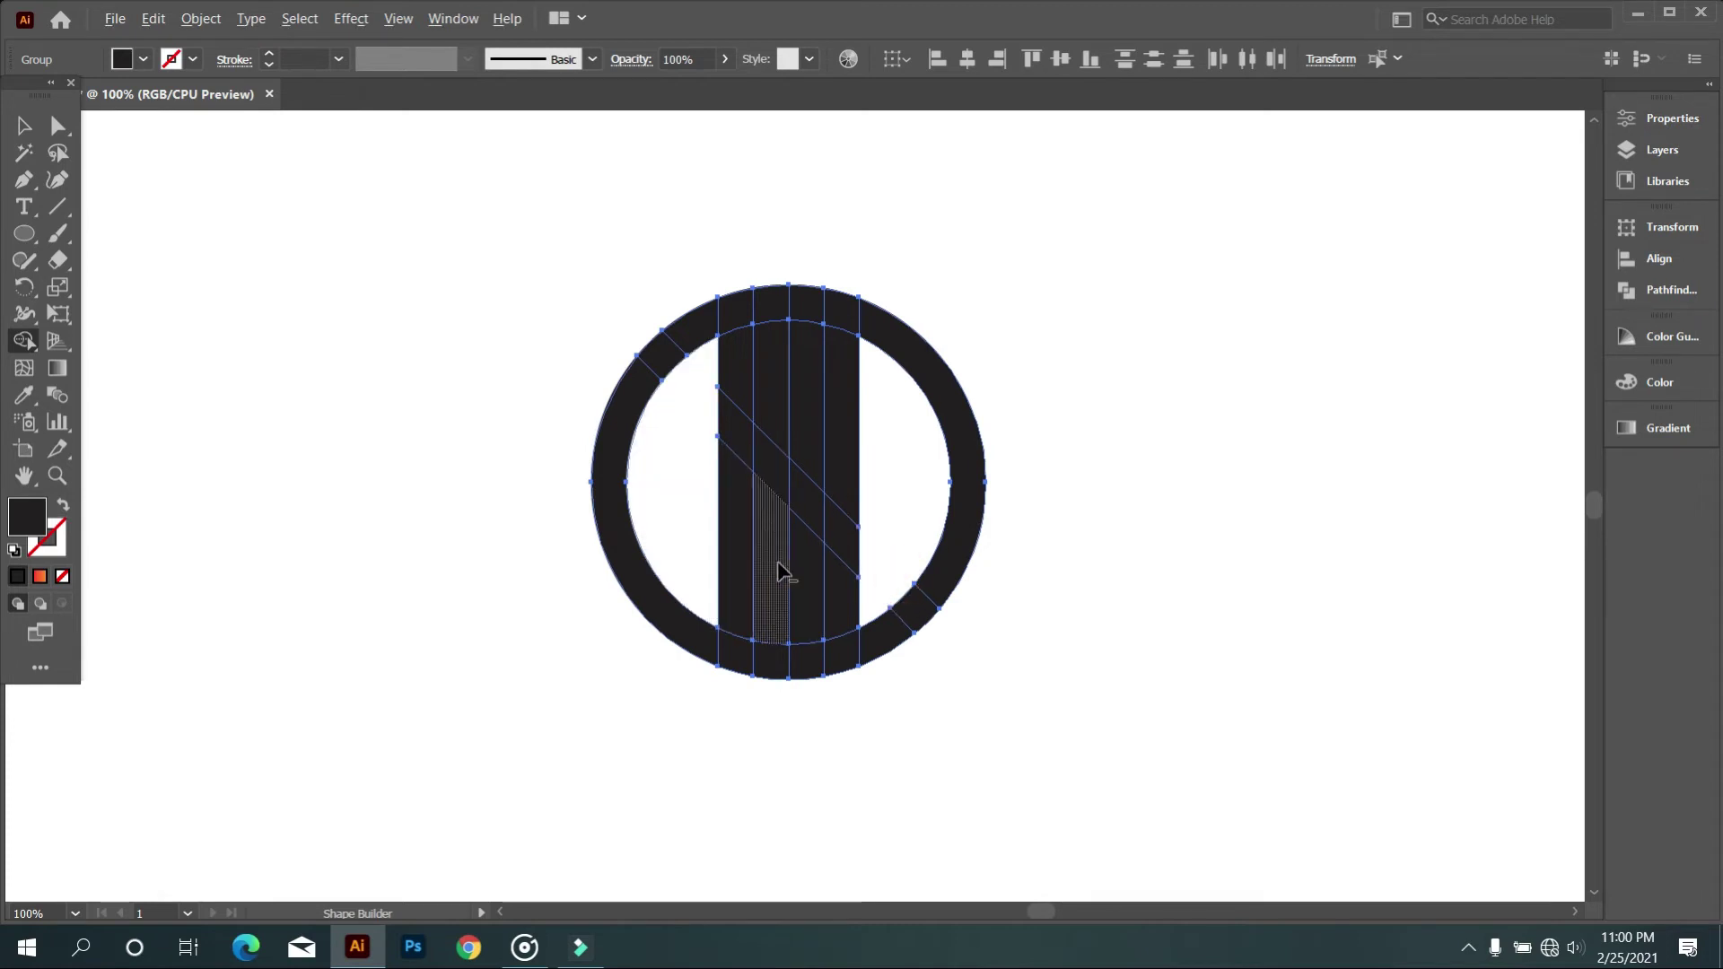
Step: Cut gaps at the ring's top and bottom and remove the middle strip and leftover strip pieces
left_click(774, 610, "alt")
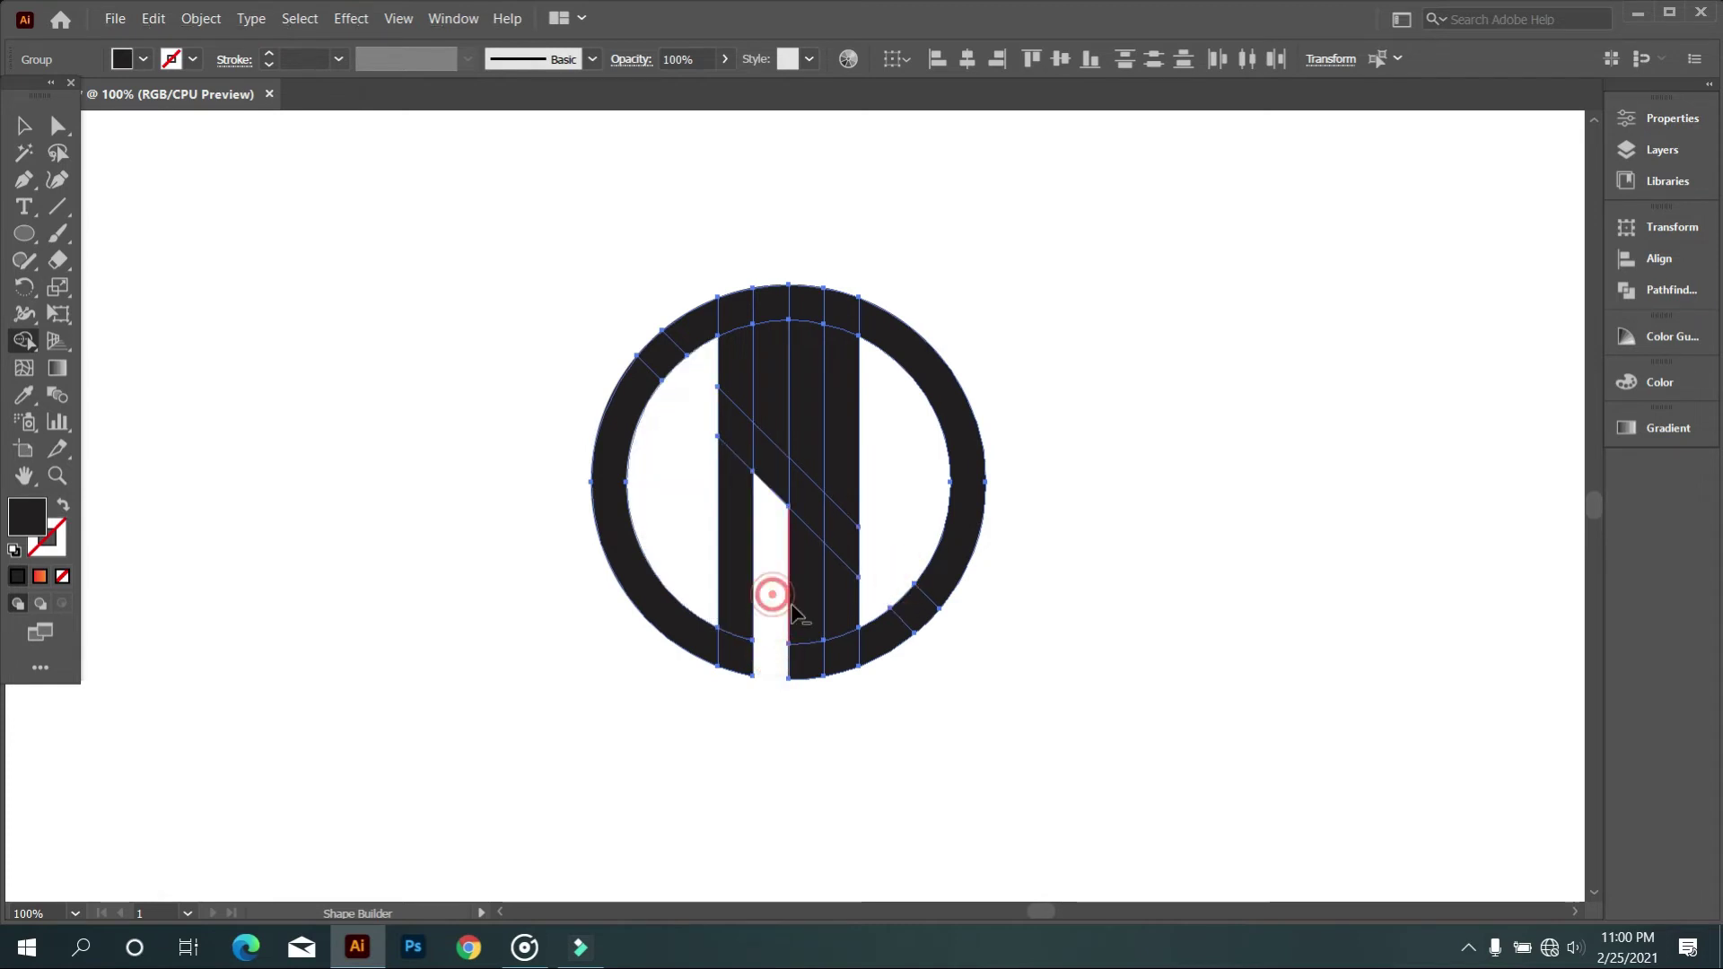
left_click(827, 600, "alt")
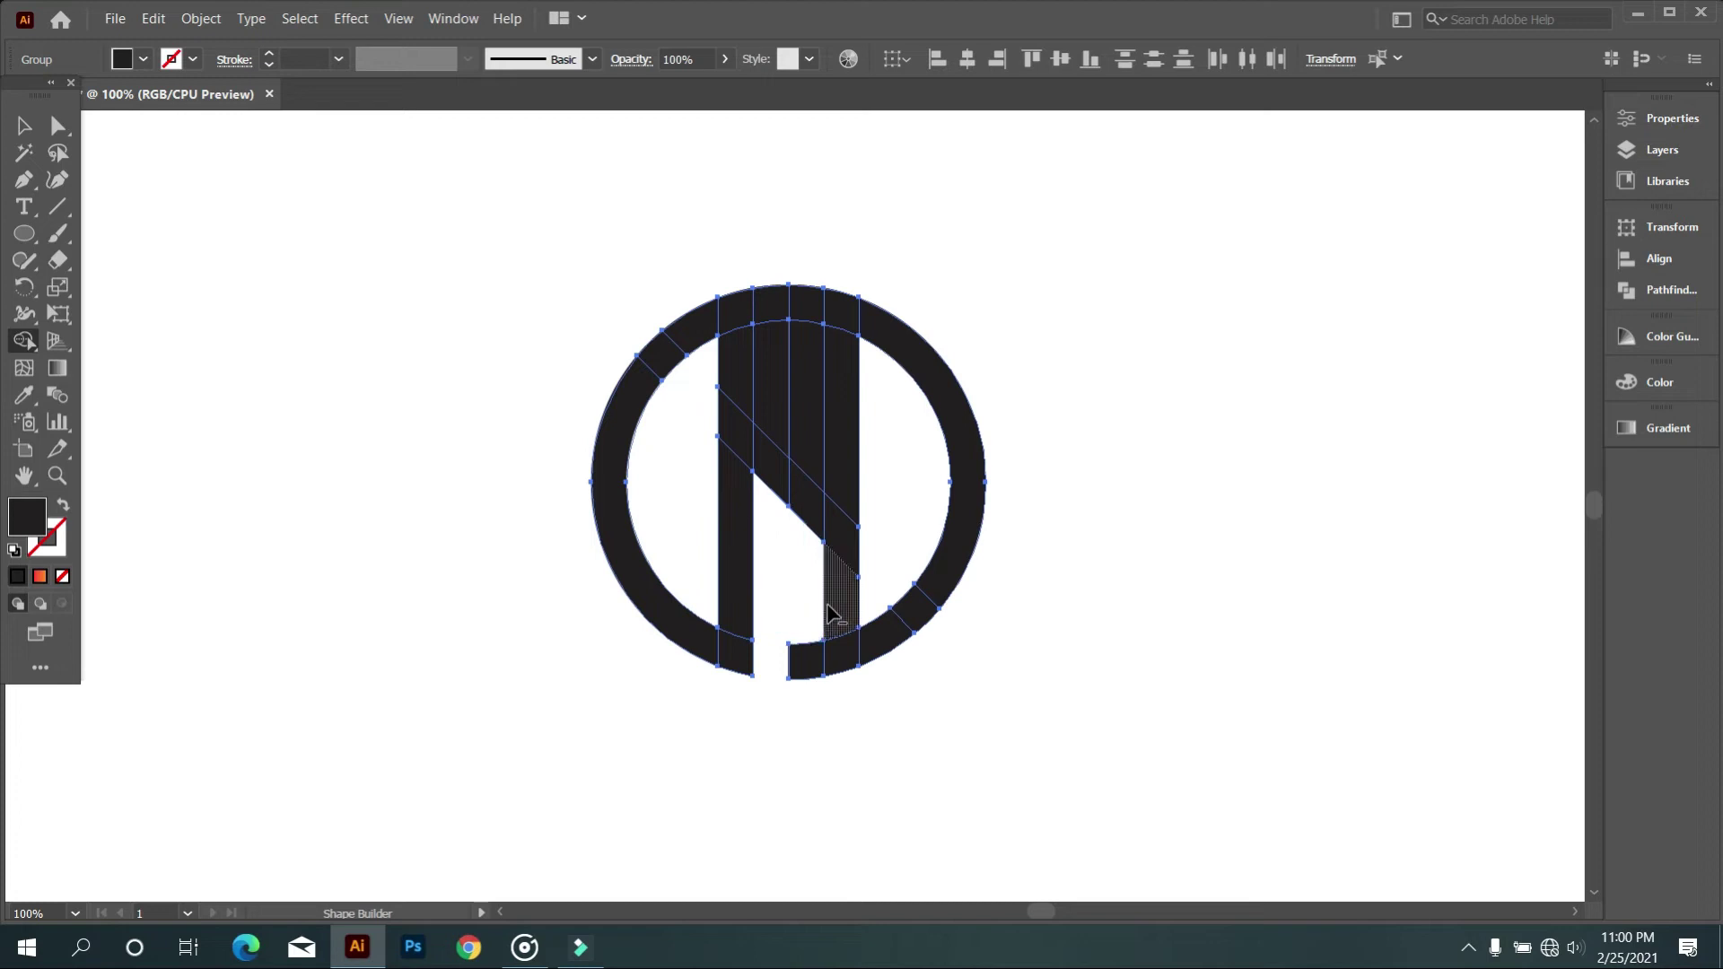
scroll(812, 496, "up", 1)
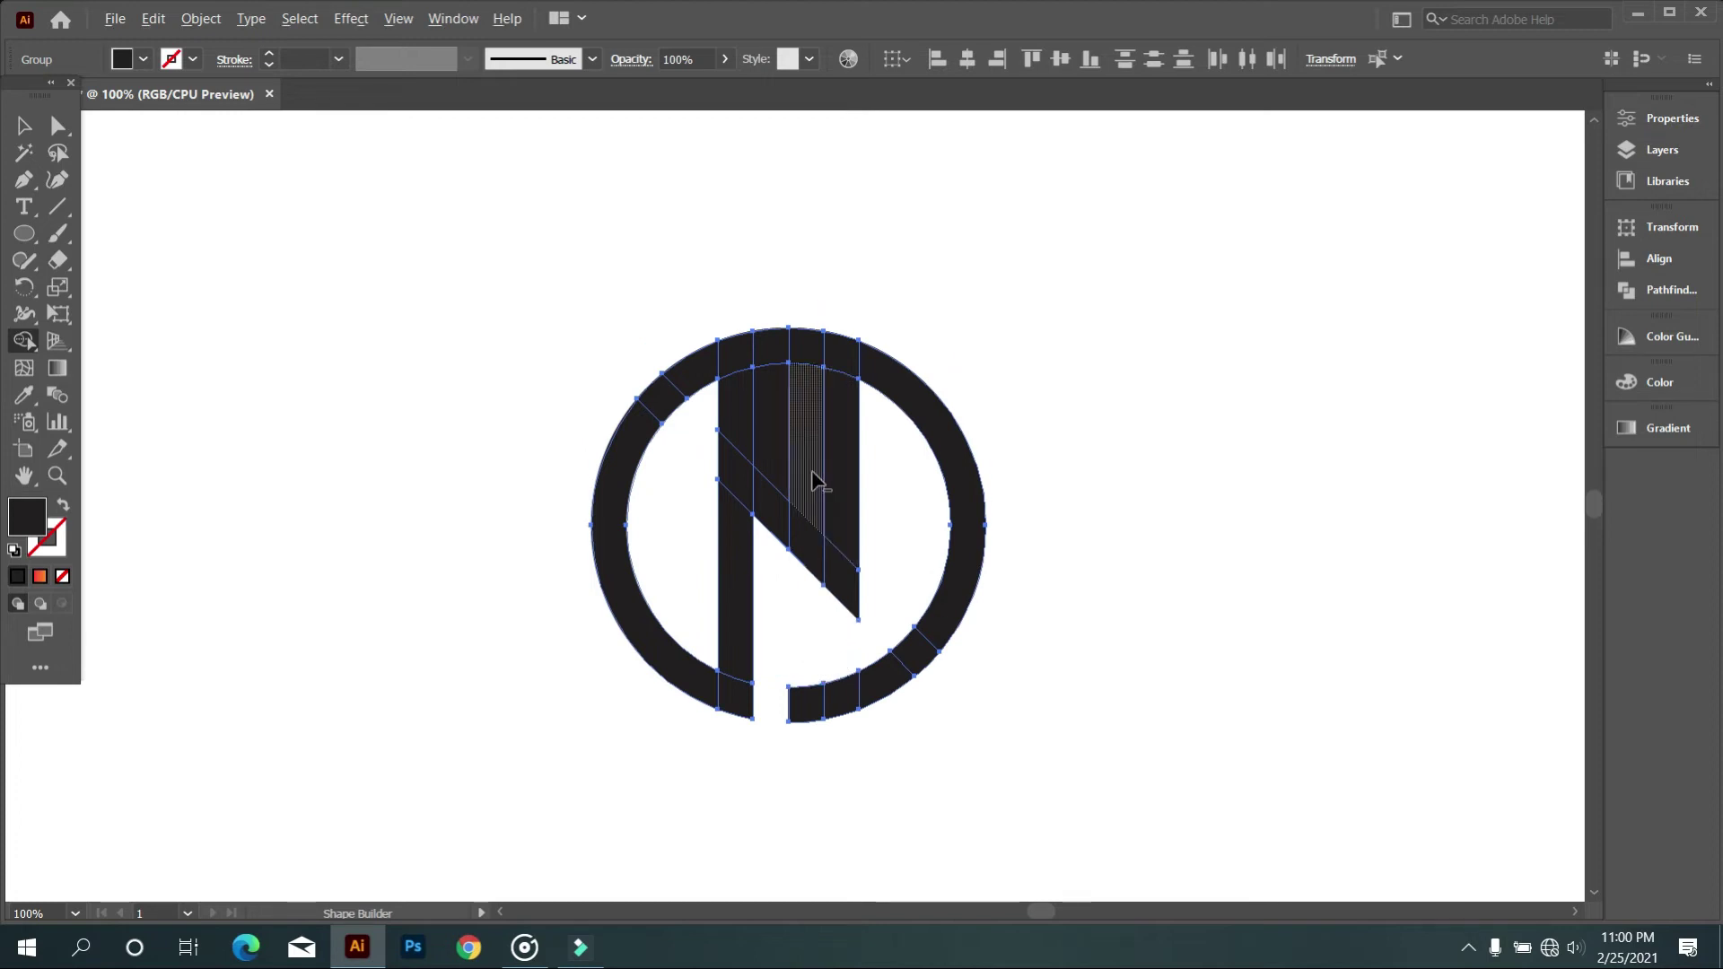
left_click(813, 471, "alt")
left_click(807, 353, "alt")
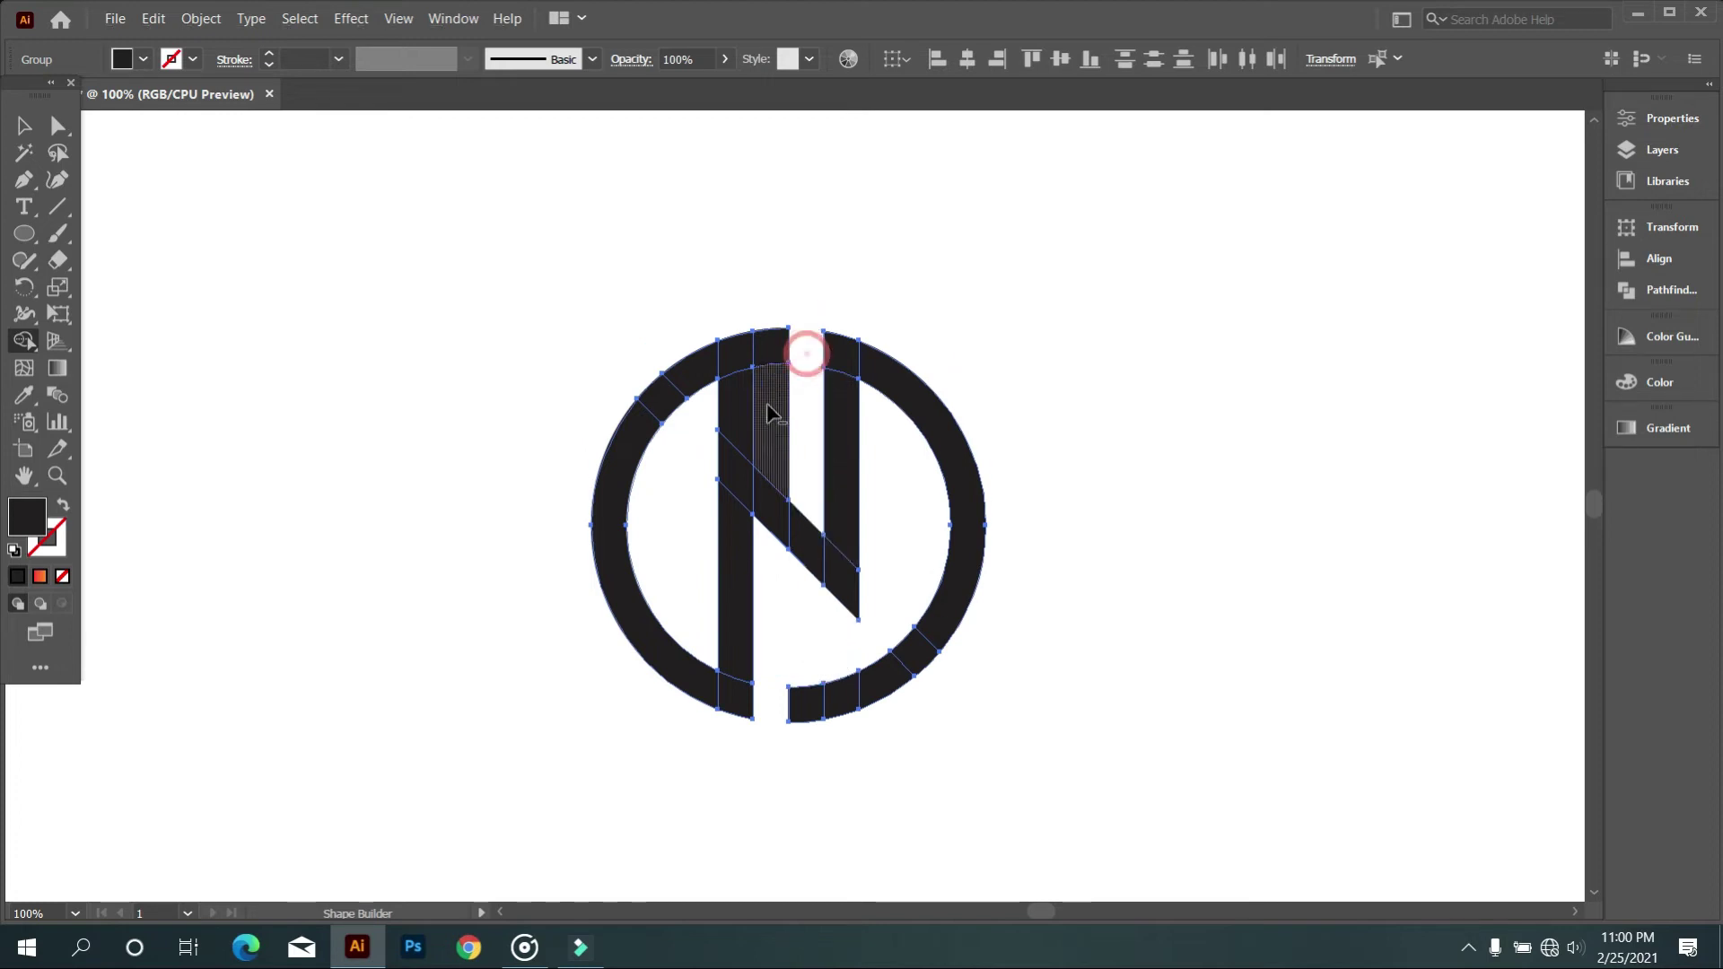
left_click(743, 420, "alt")
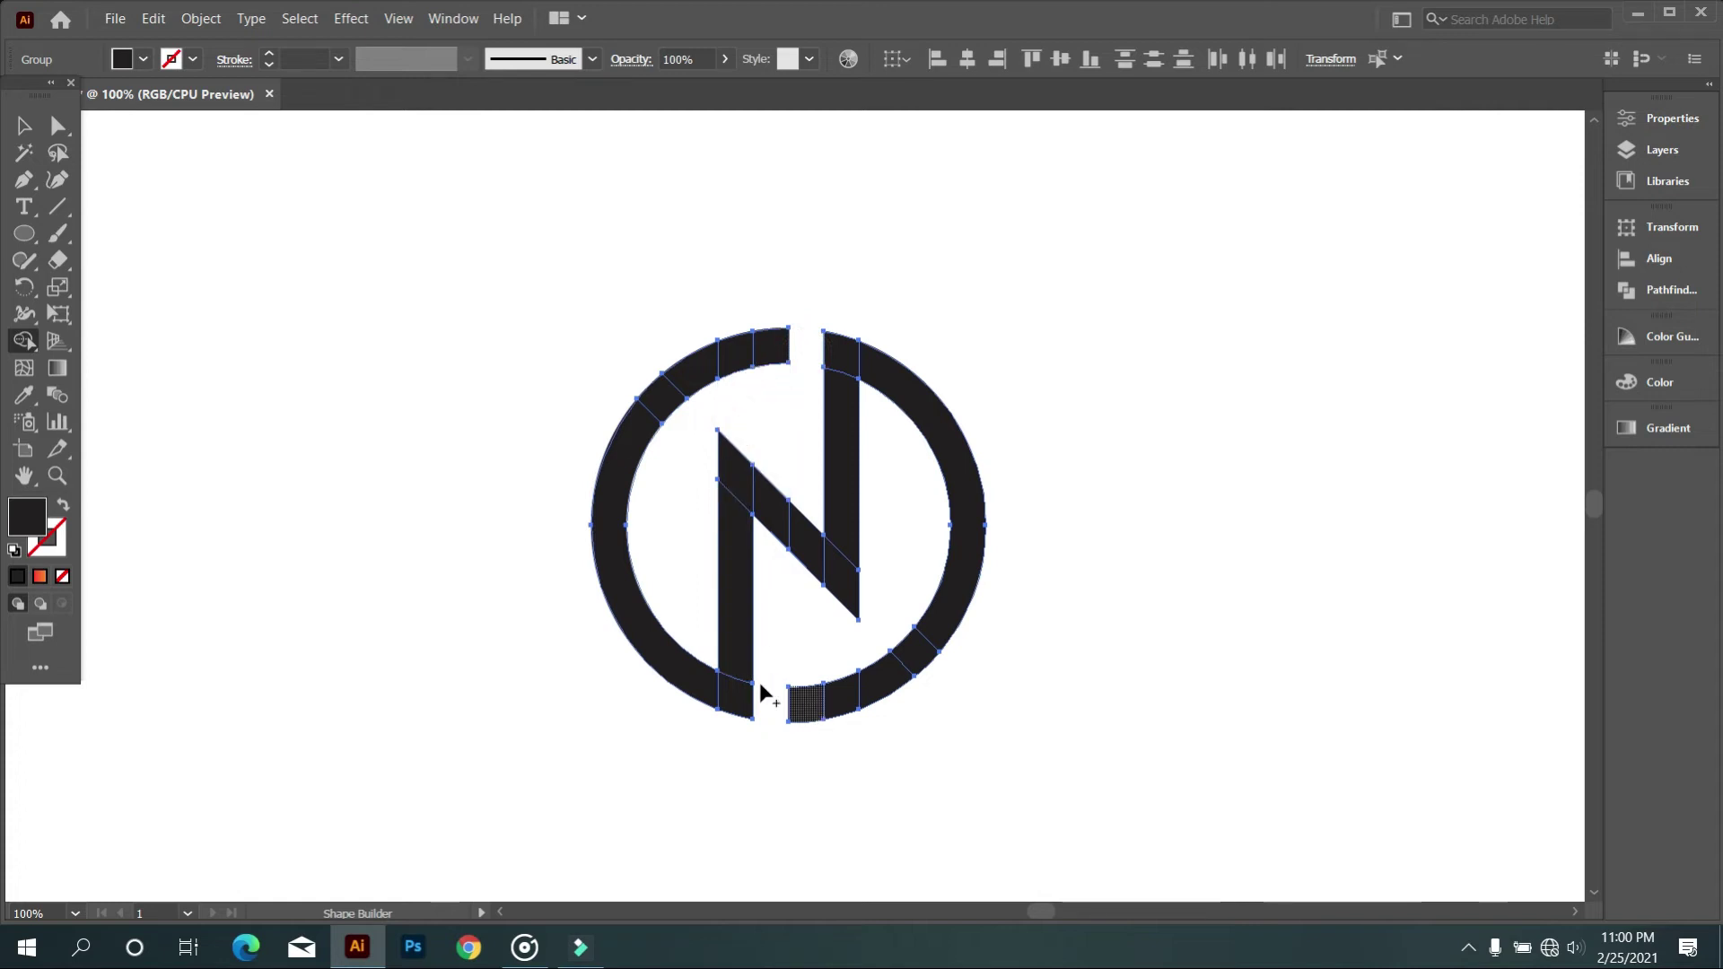
scroll(759, 682, "down", 2)
scroll(785, 696, "up", 2)
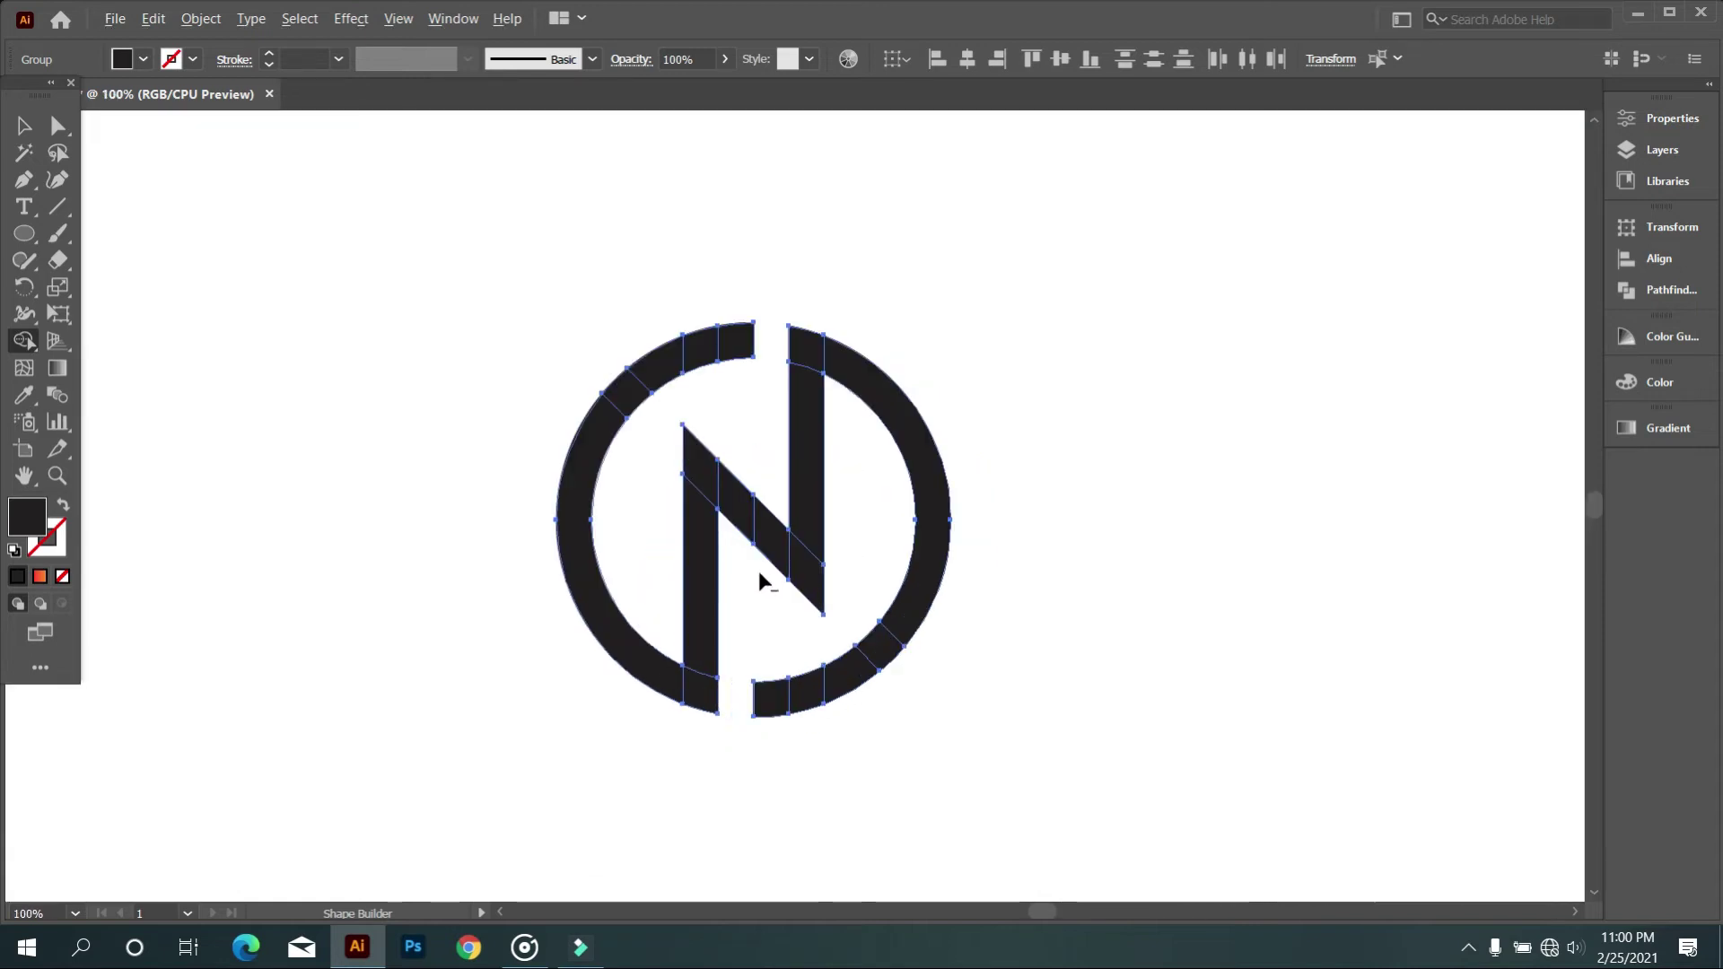
scroll(757, 570, "up", 1)
Step: Merge the left arc, the N's diagonal, its right leg and the right arc into single pieces
mouse_move(718, 217)
left_mouse_down()
mouse_move(537, 316)
mouse_move(605, 662)
mouse_move(673, 740)
mouse_move(628, 727)
left_mouse_up()
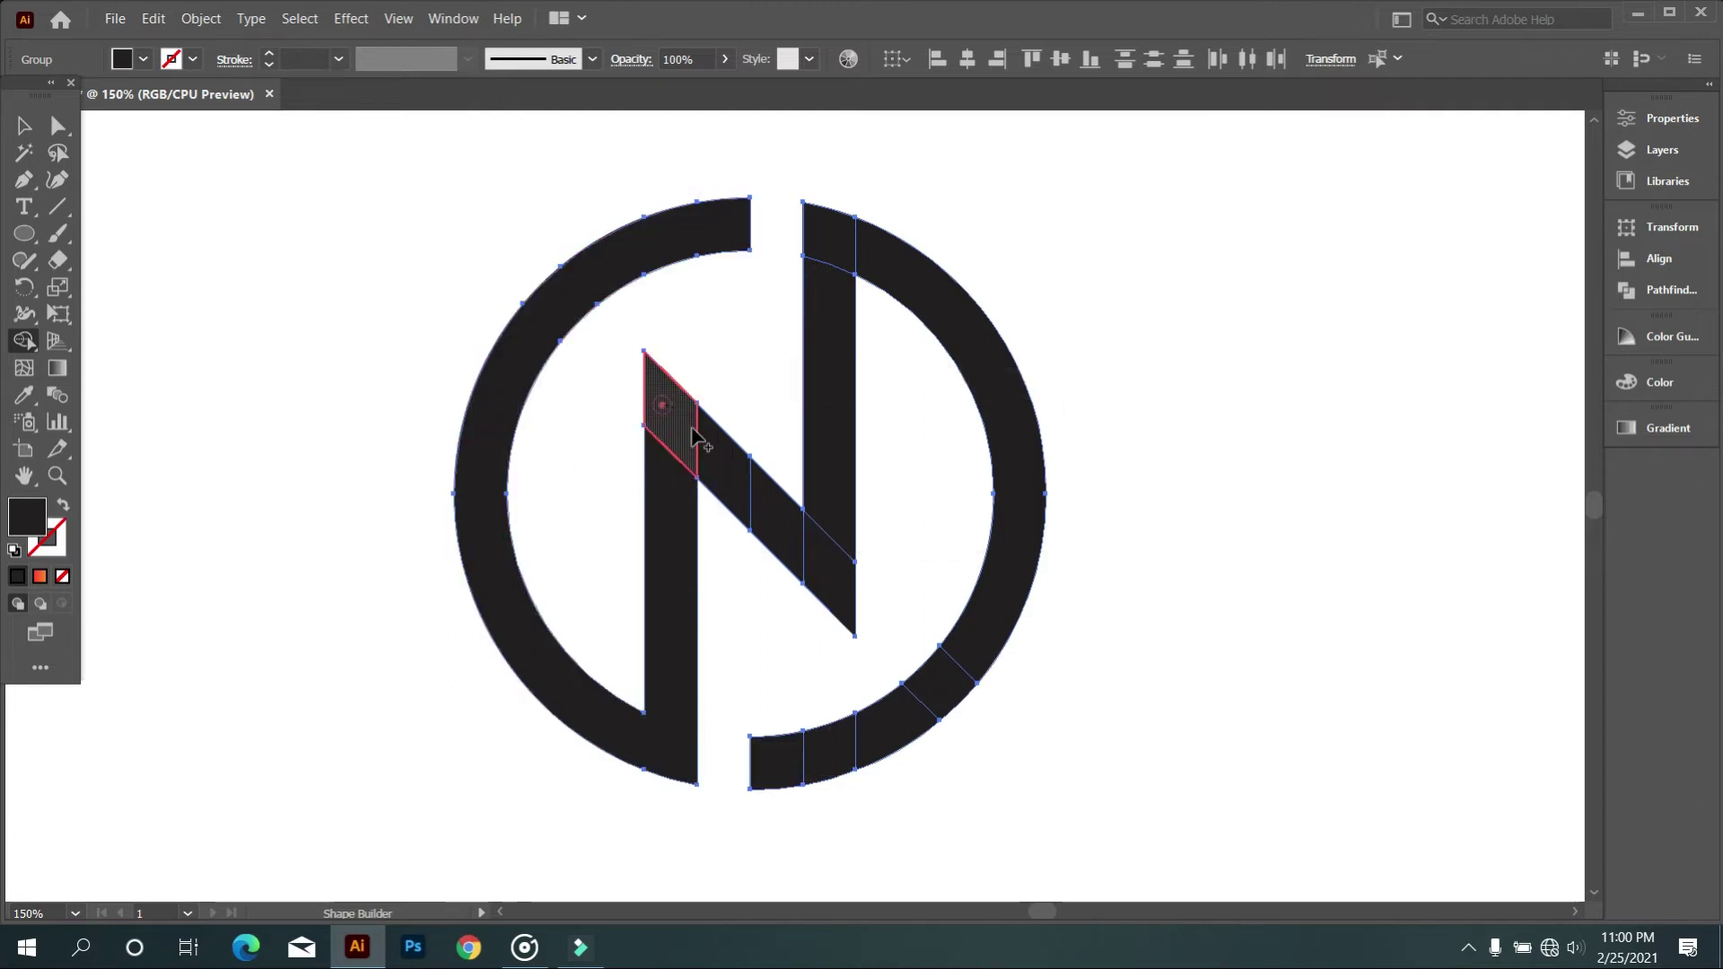
left_click_drag(696, 437, 824, 570)
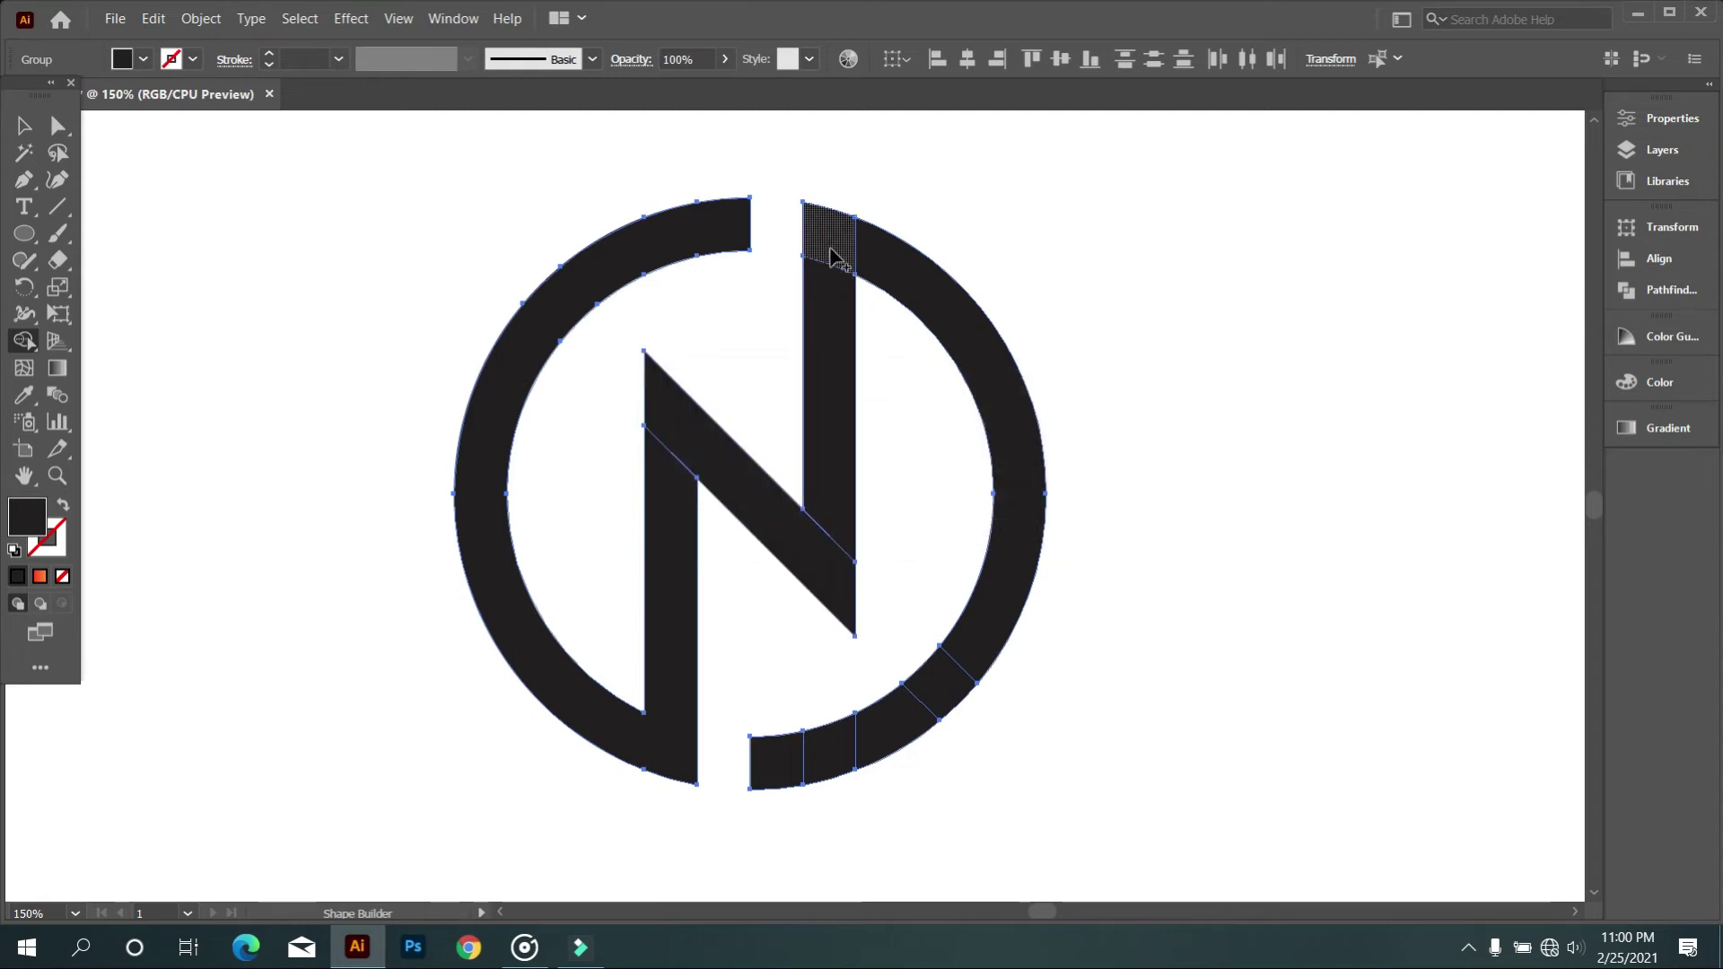
left_click_drag(831, 256, 843, 377)
mouse_move(839, 240)
left_mouse_down()
mouse_move(978, 664)
mouse_move(907, 721)
mouse_move(785, 758)
left_mouse_up()
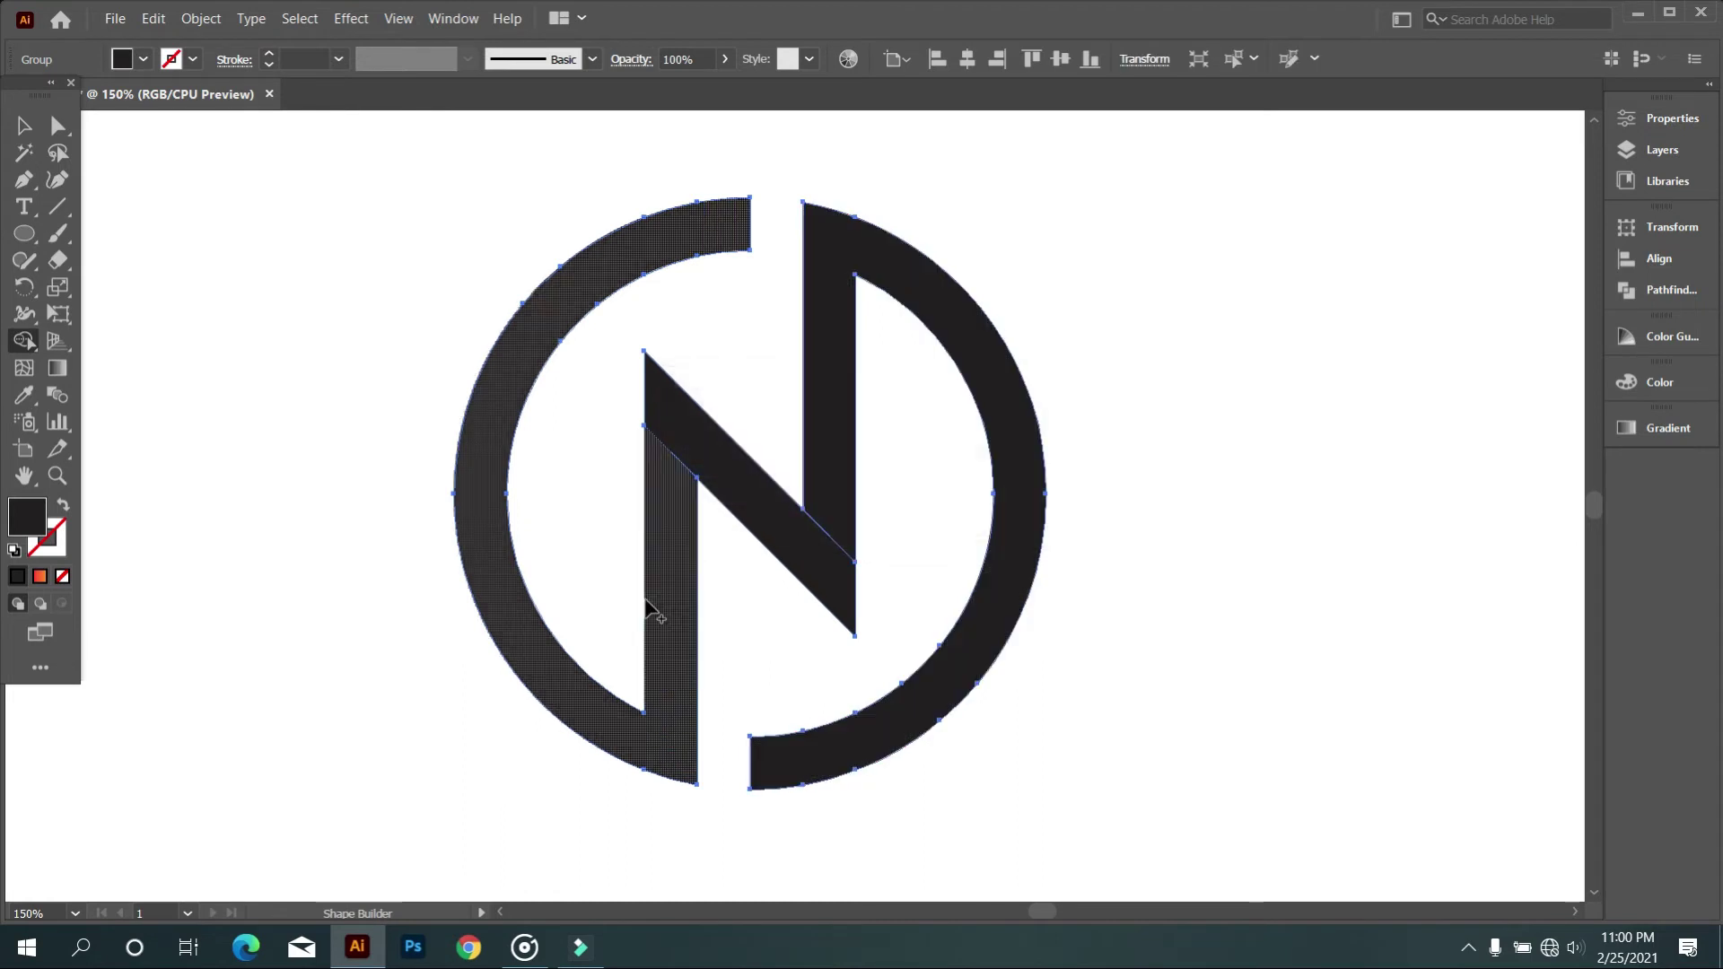
left_click(26, 128)
Step: Ungroup the logo group into separate pieces
left_click(161, 179)
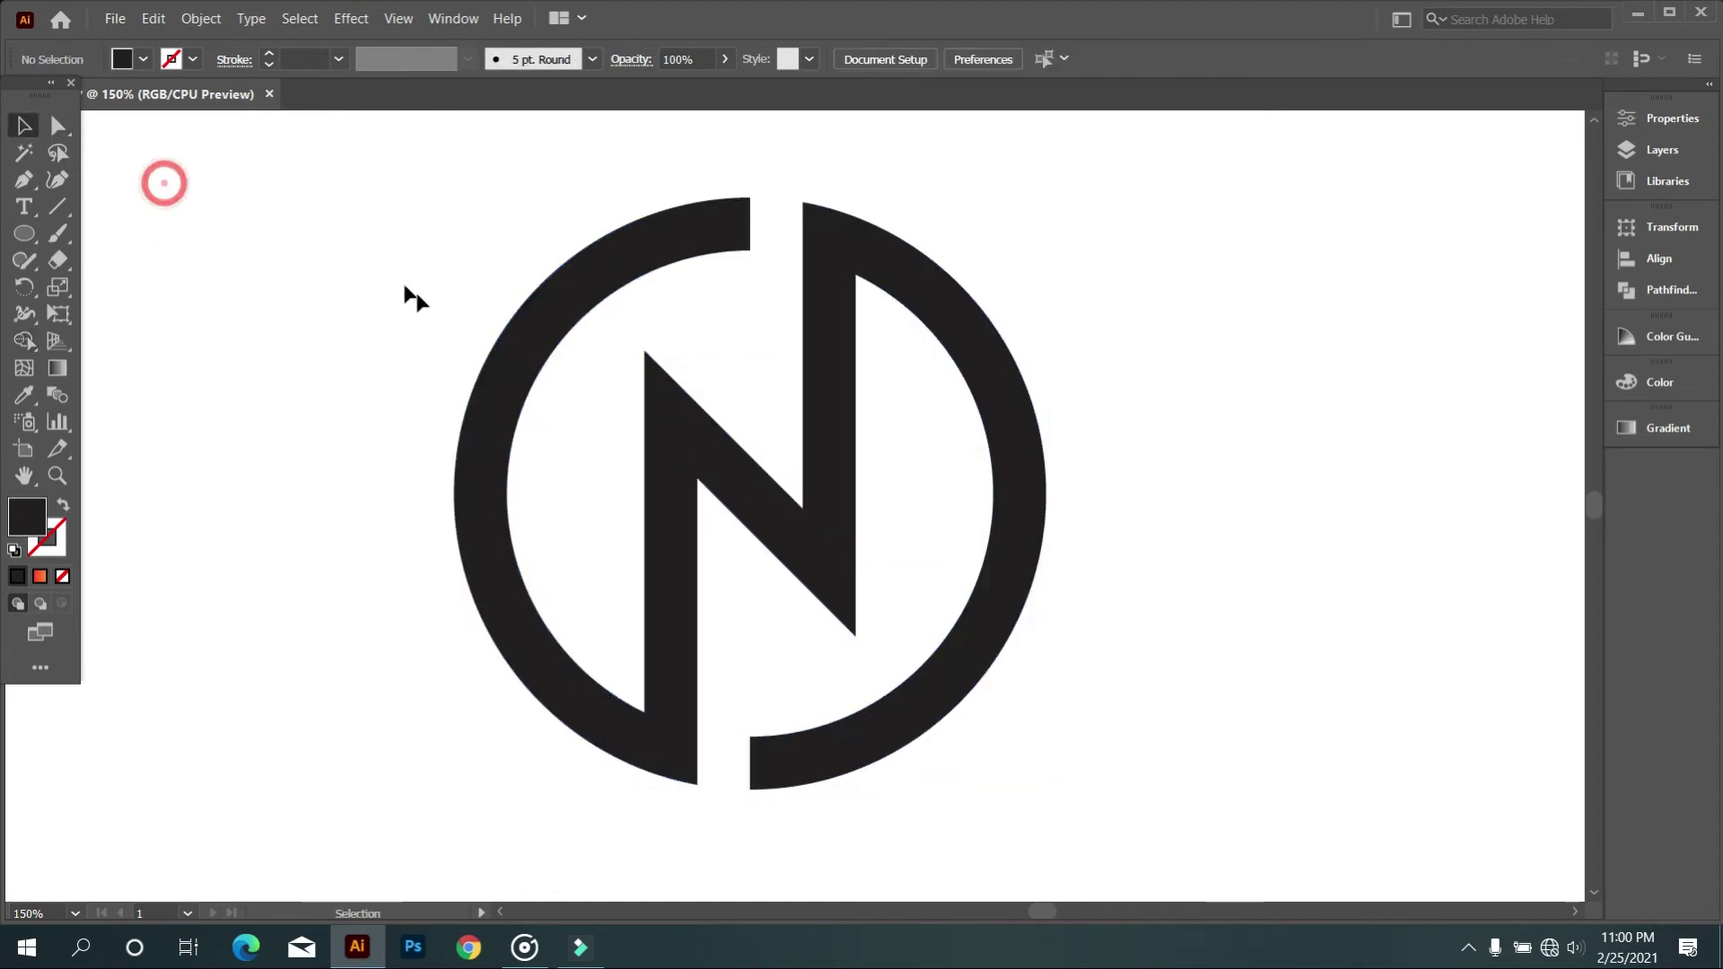
left_click(508, 395)
right_click(509, 387)
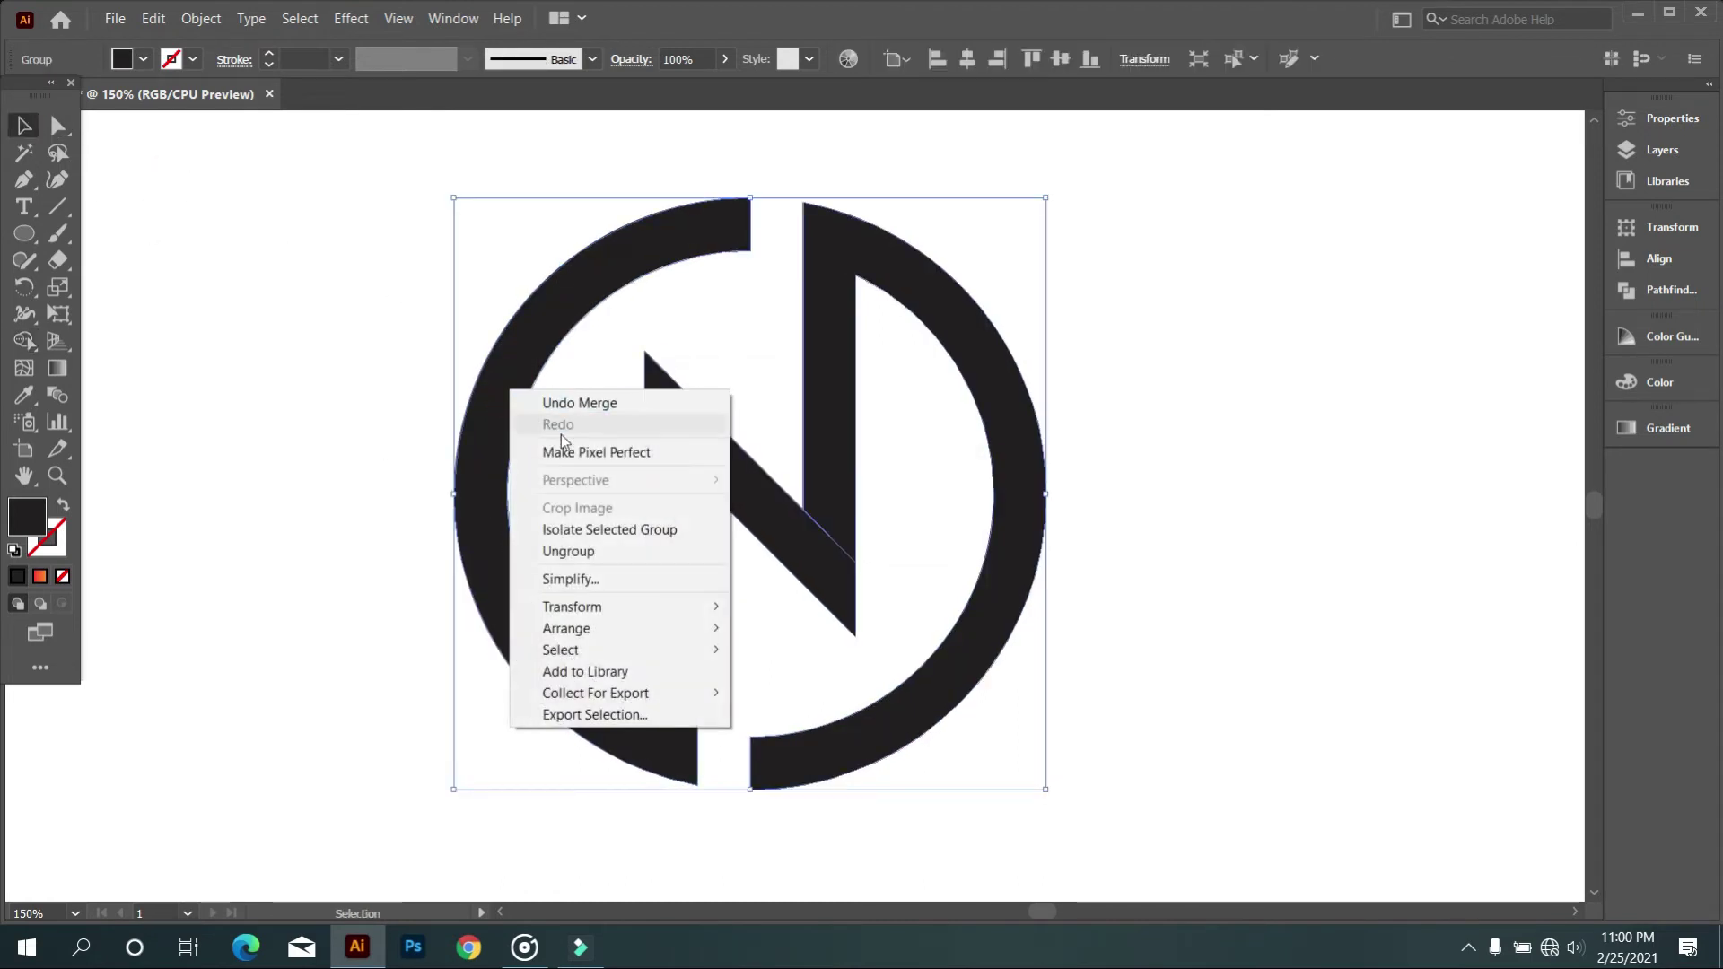
left_click(595, 551)
left_click(269, 335)
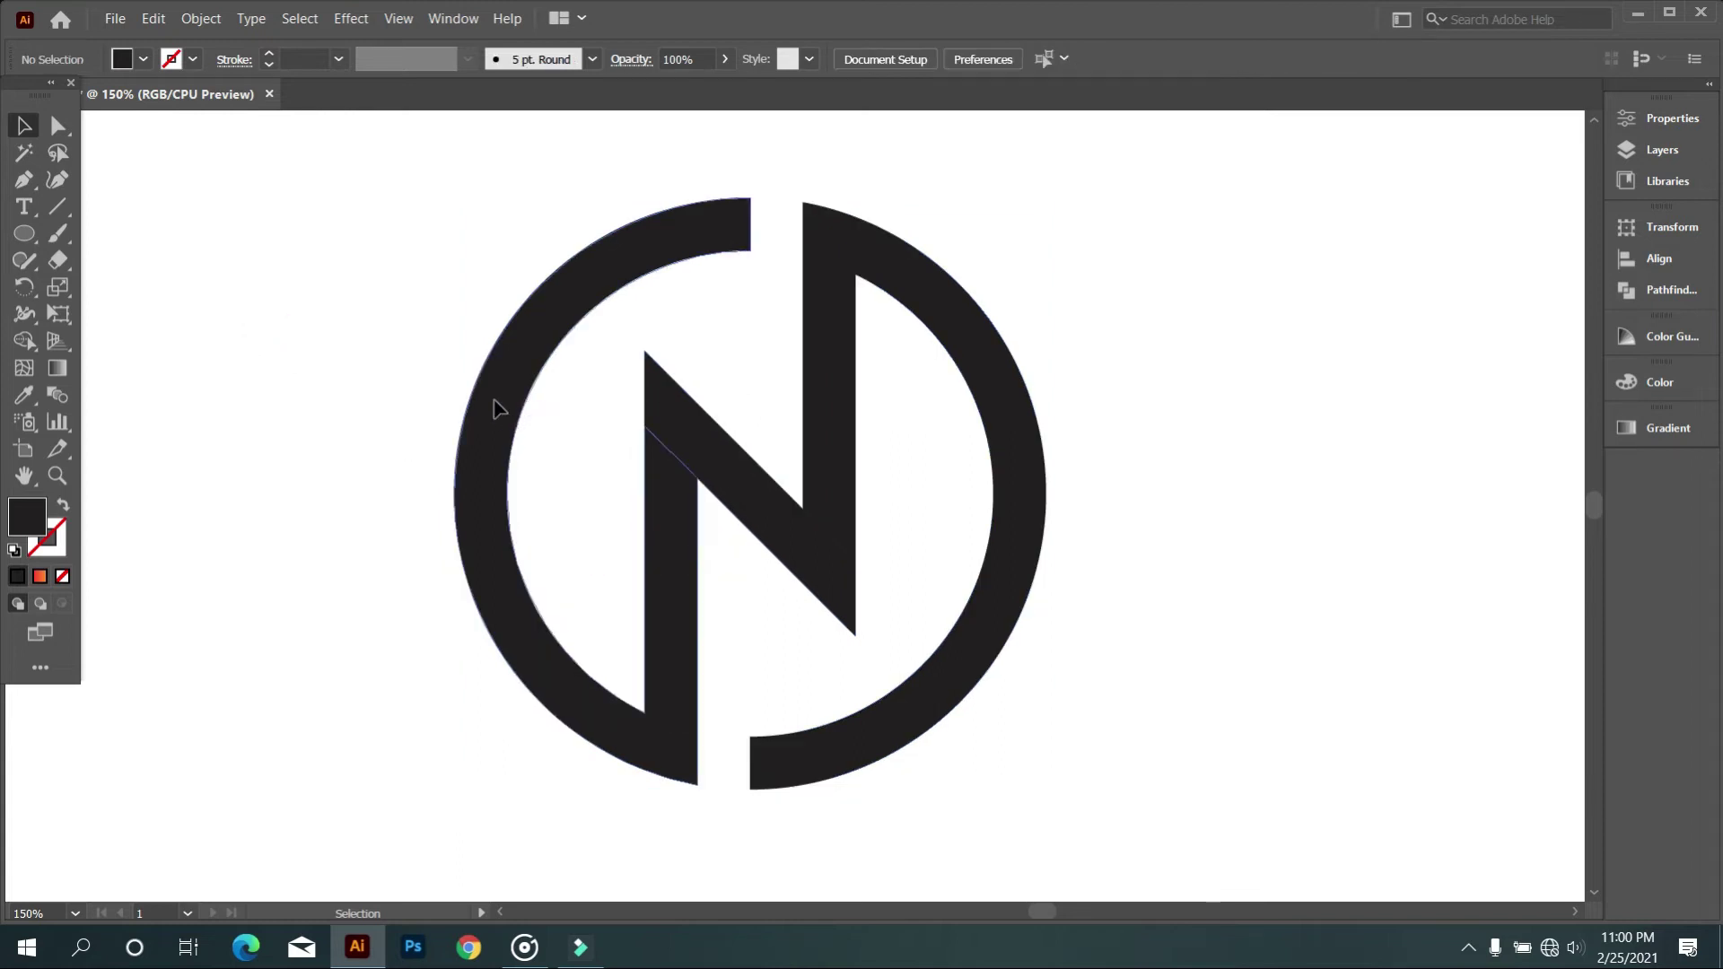
left_click(498, 397)
left_click(311, 389)
Step: Ungroup the remaining logo group and select both the left and right logo pieces
left_click(485, 411)
right_click(489, 419)
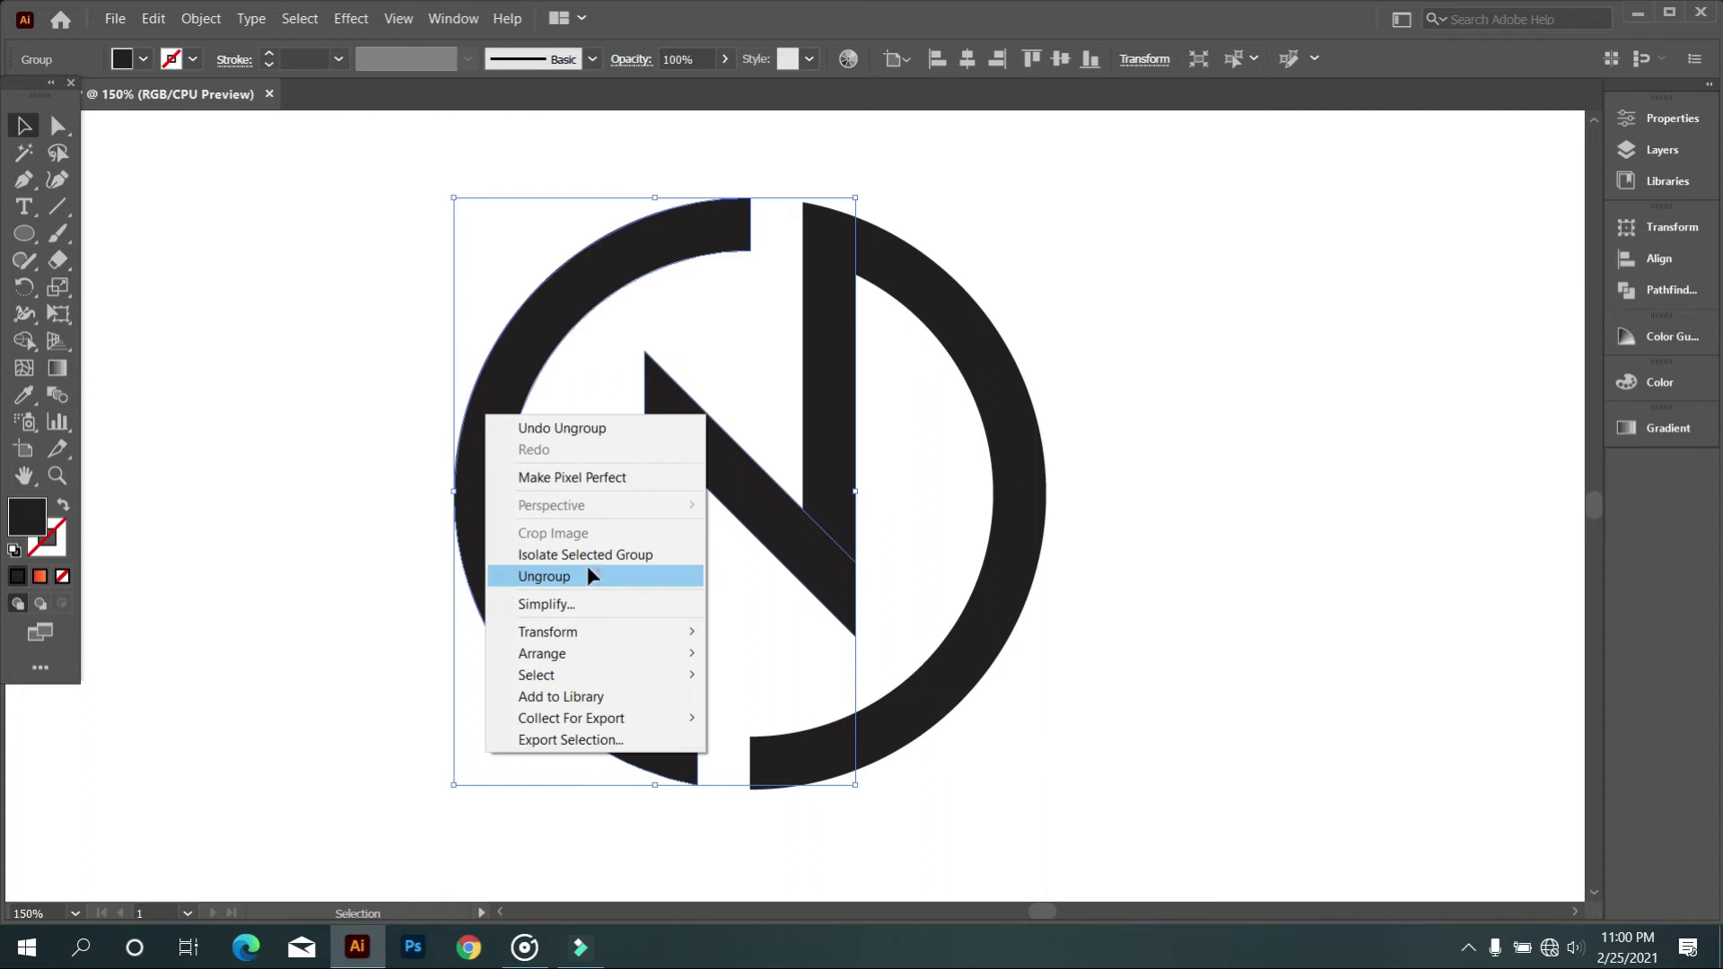
left_click(587, 576)
left_click(326, 337)
left_click(507, 413)
left_click(1125, 594)
left_click(1031, 516)
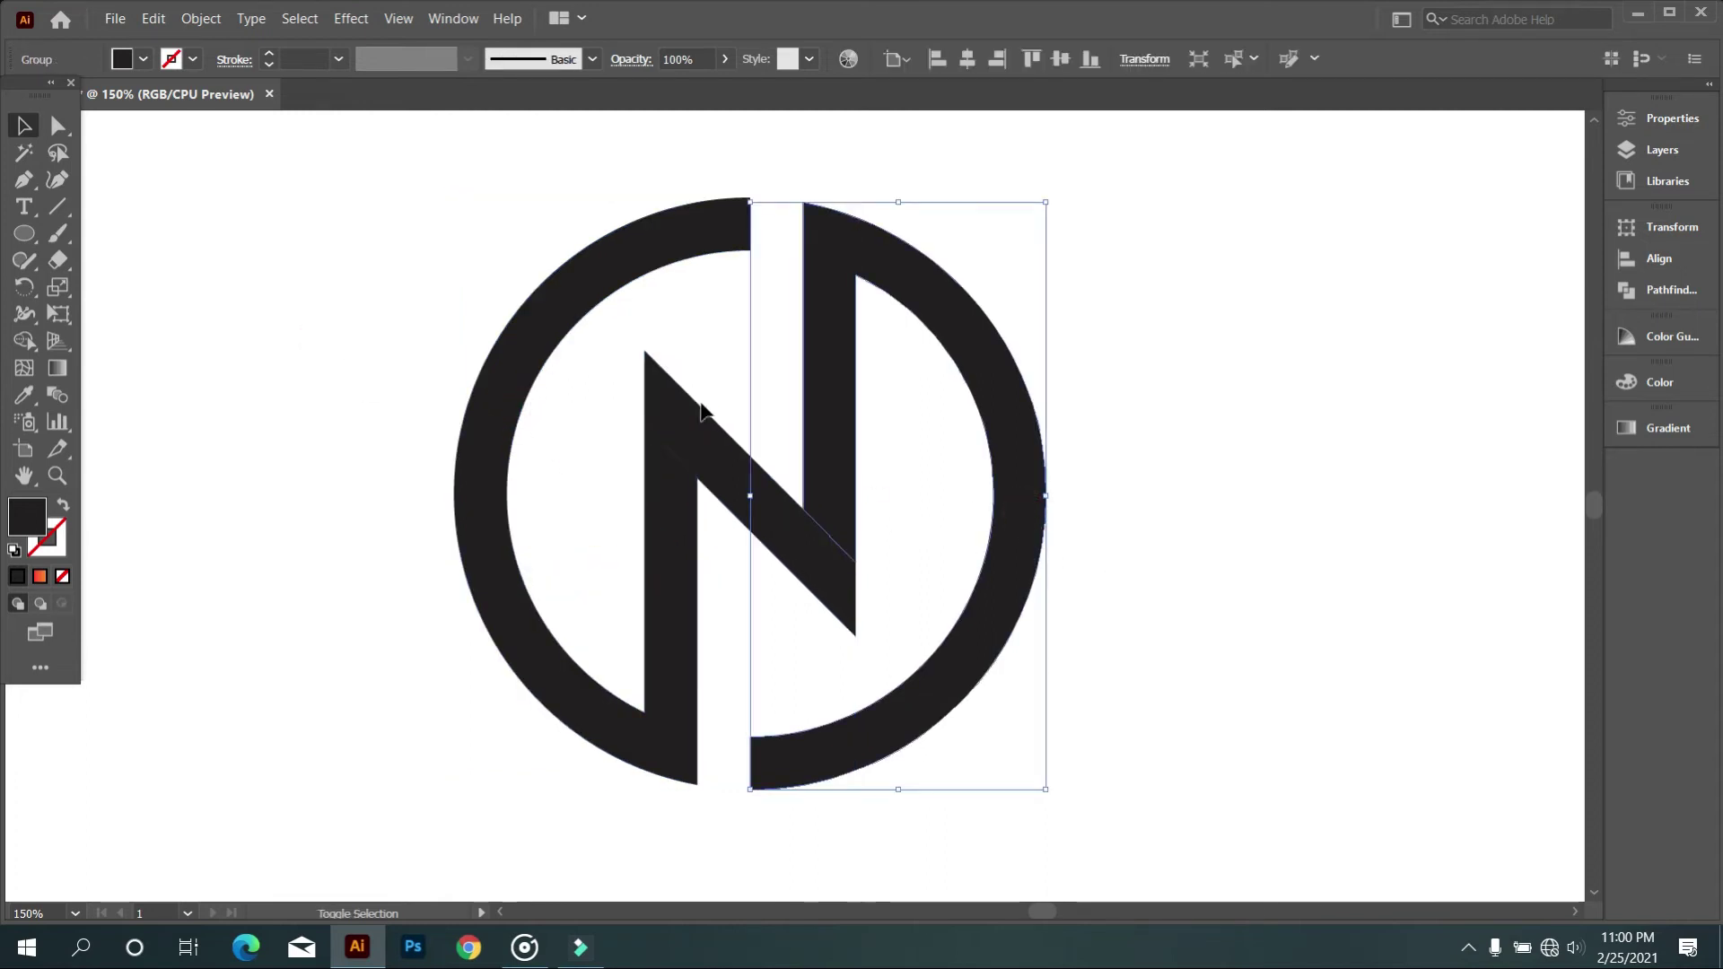
left_click(527, 345, "shift")
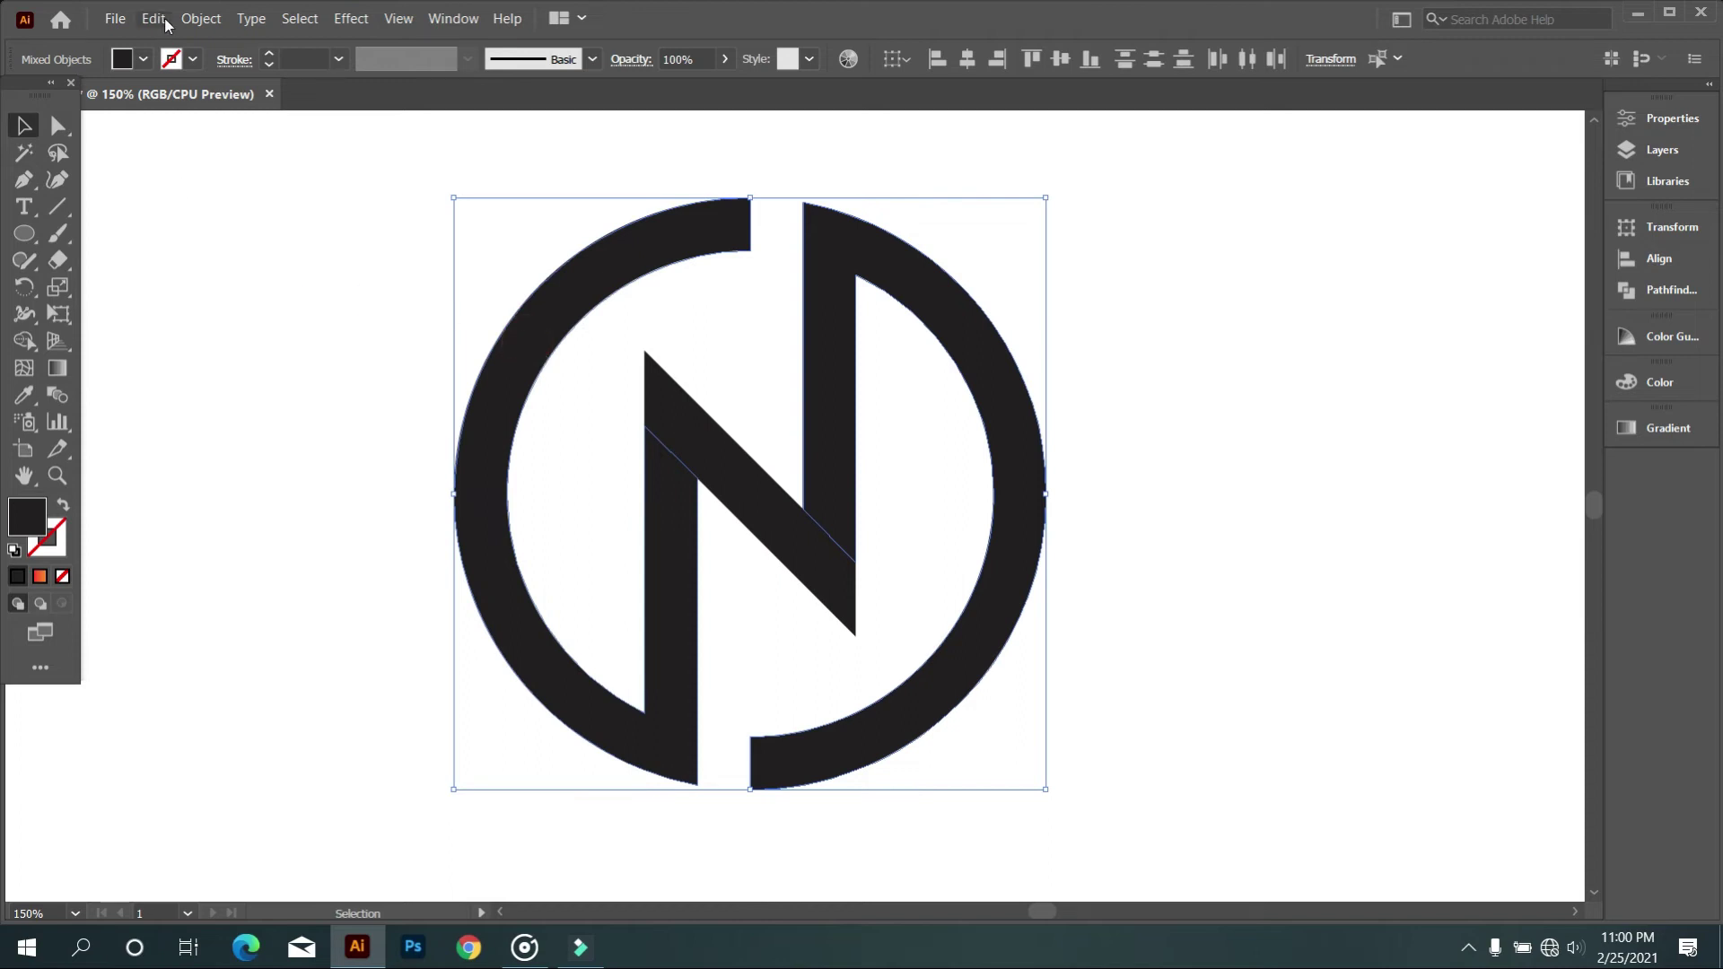
Step: Copy the whole logo, Paste in Place over the original, and reselect both pieces
left_click(161, 19)
left_click(179, 114)
left_click(153, 18)
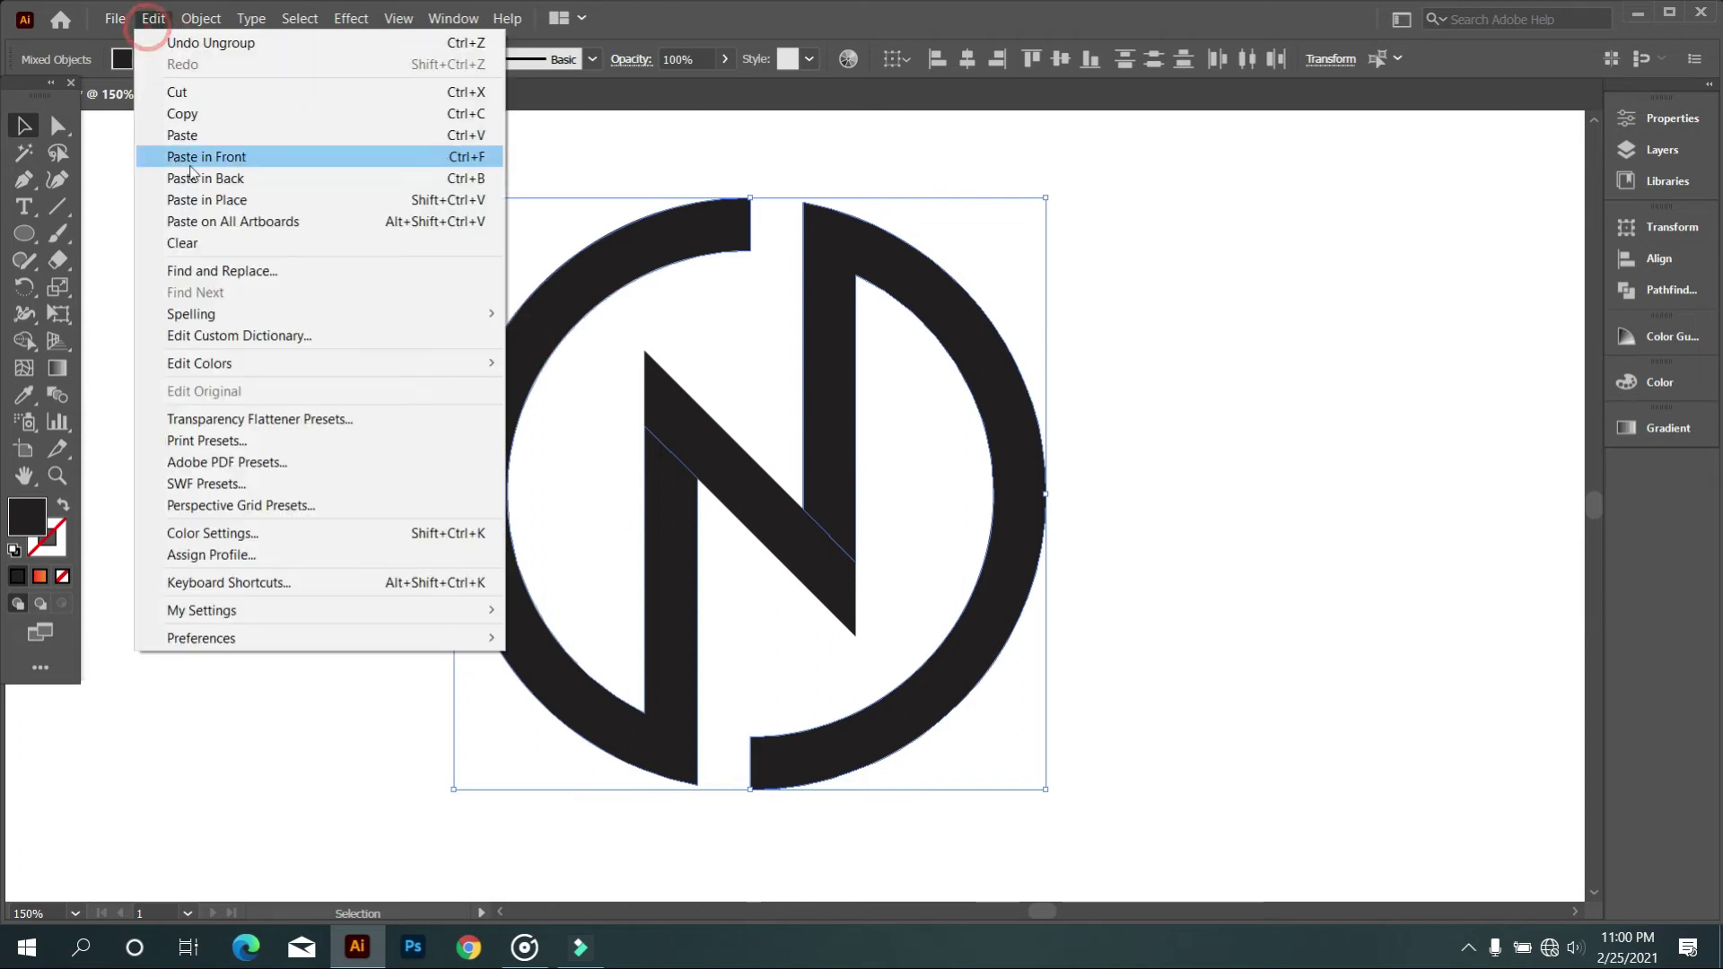
left_click(206, 199)
left_click(249, 305)
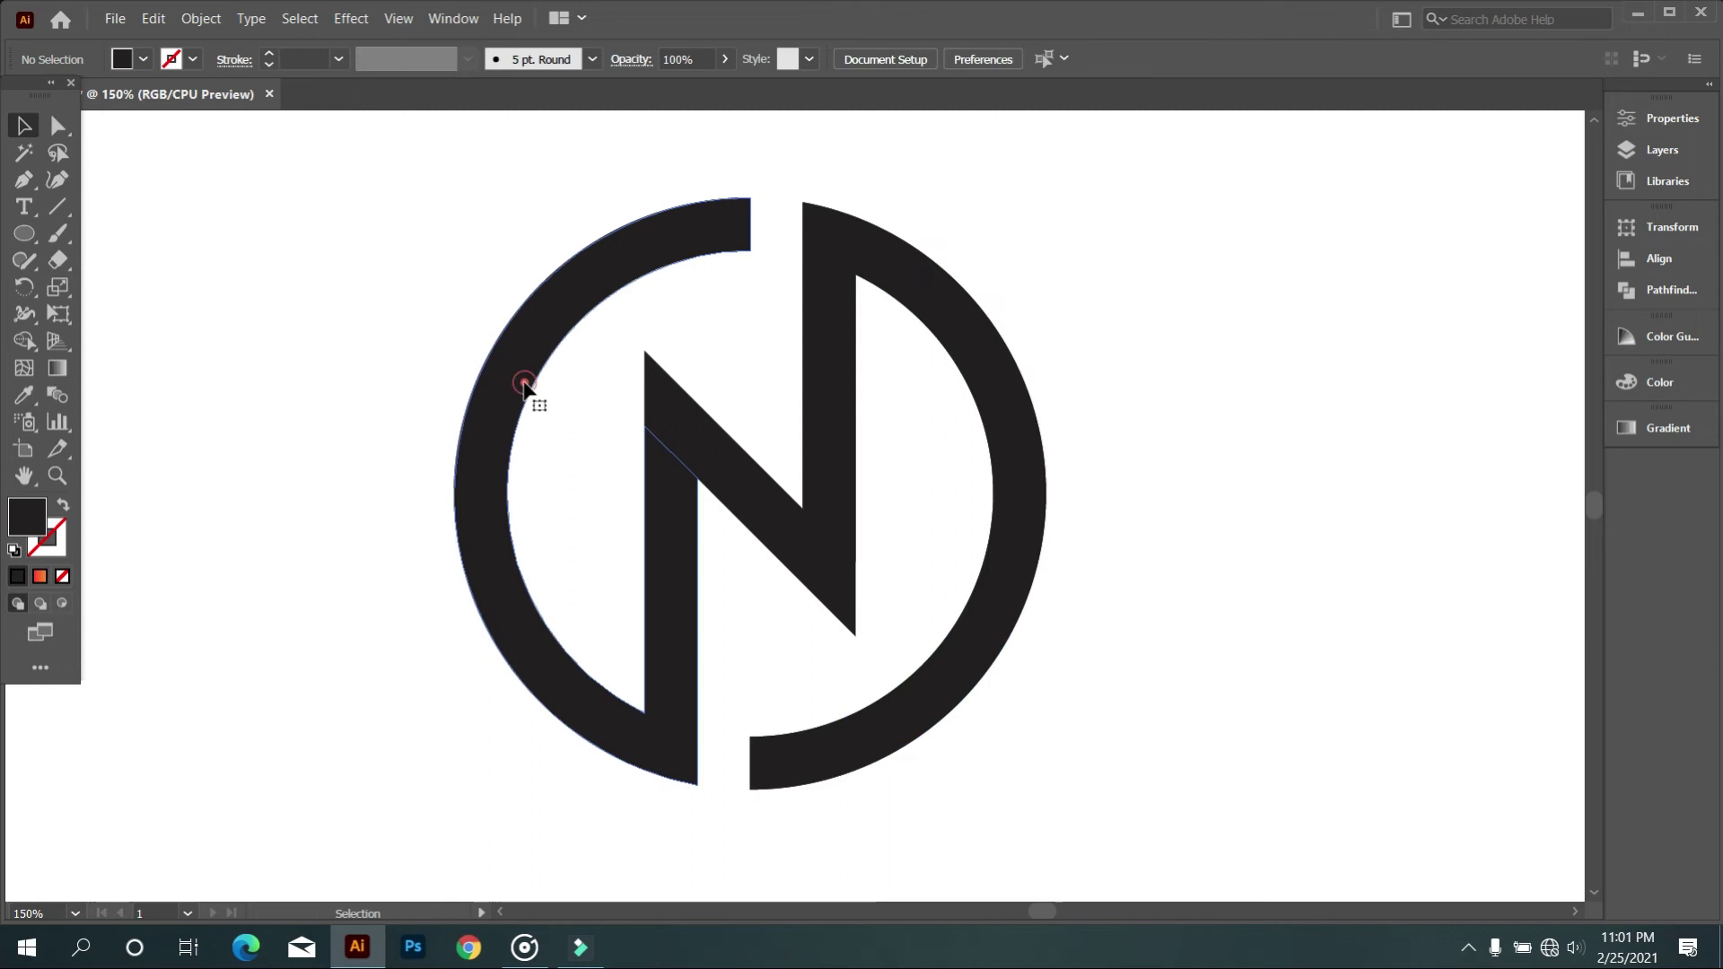
left_click(530, 384)
left_click(1003, 416, "shift")
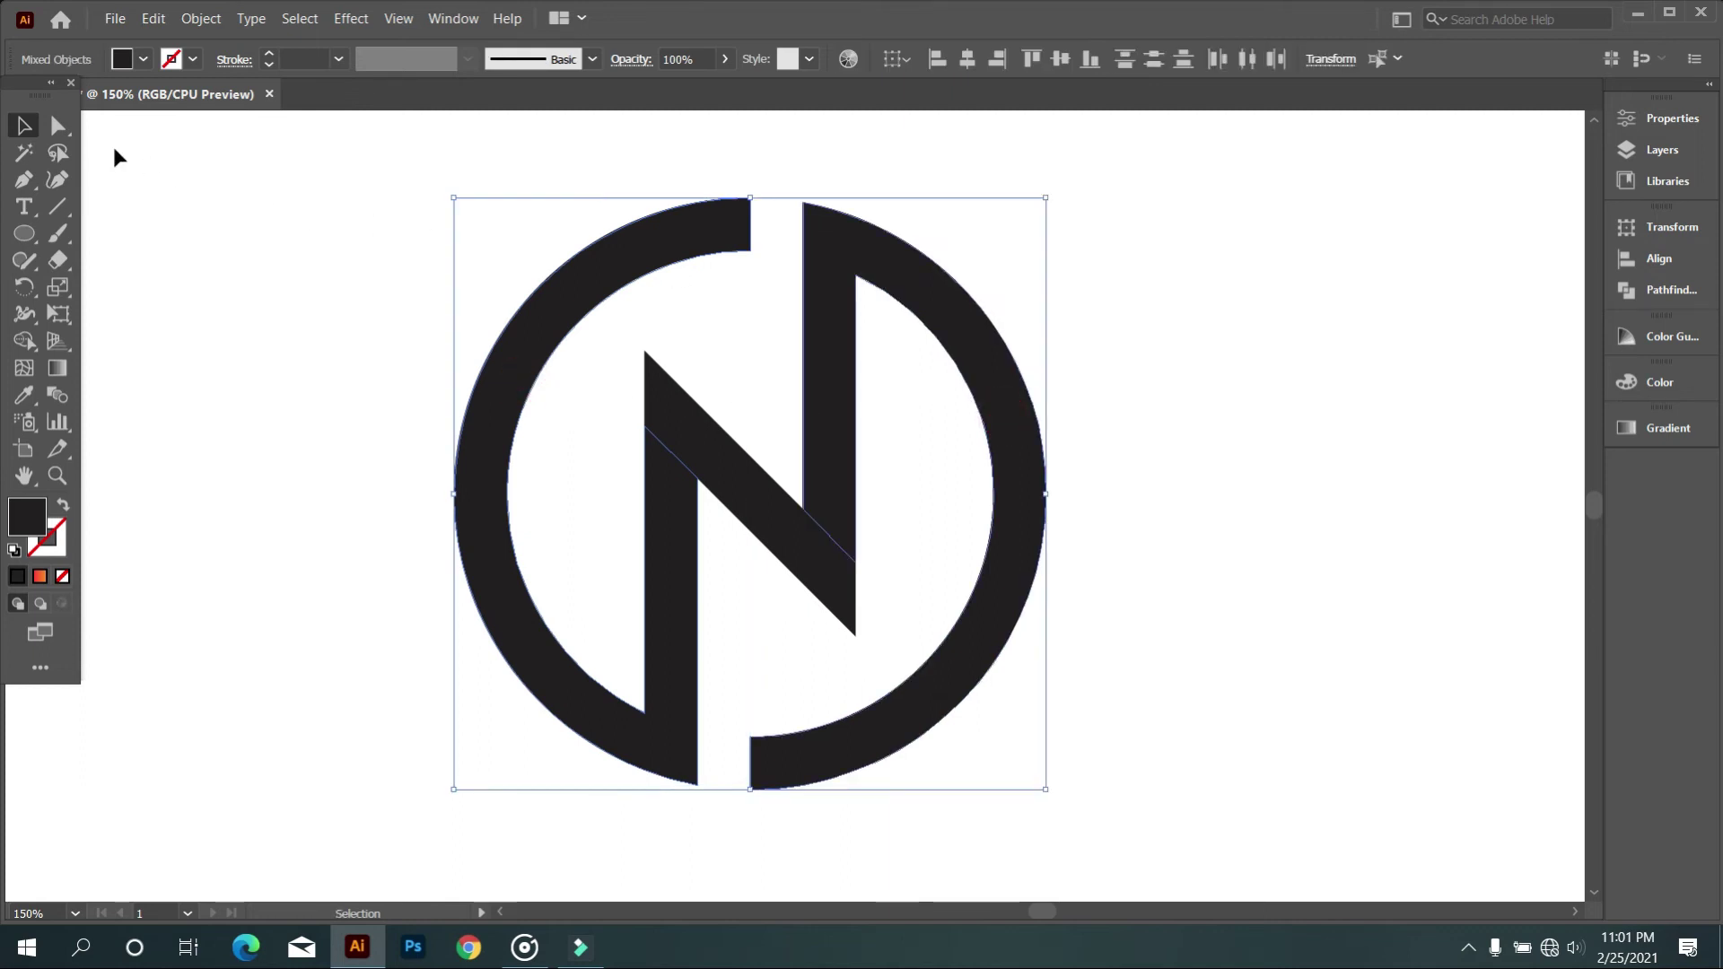
Step: Round the N's two inner corners to about 5.5 px with the Live Corner widget
left_click(61, 128)
scroll(682, 538, "up", 1, "alt")
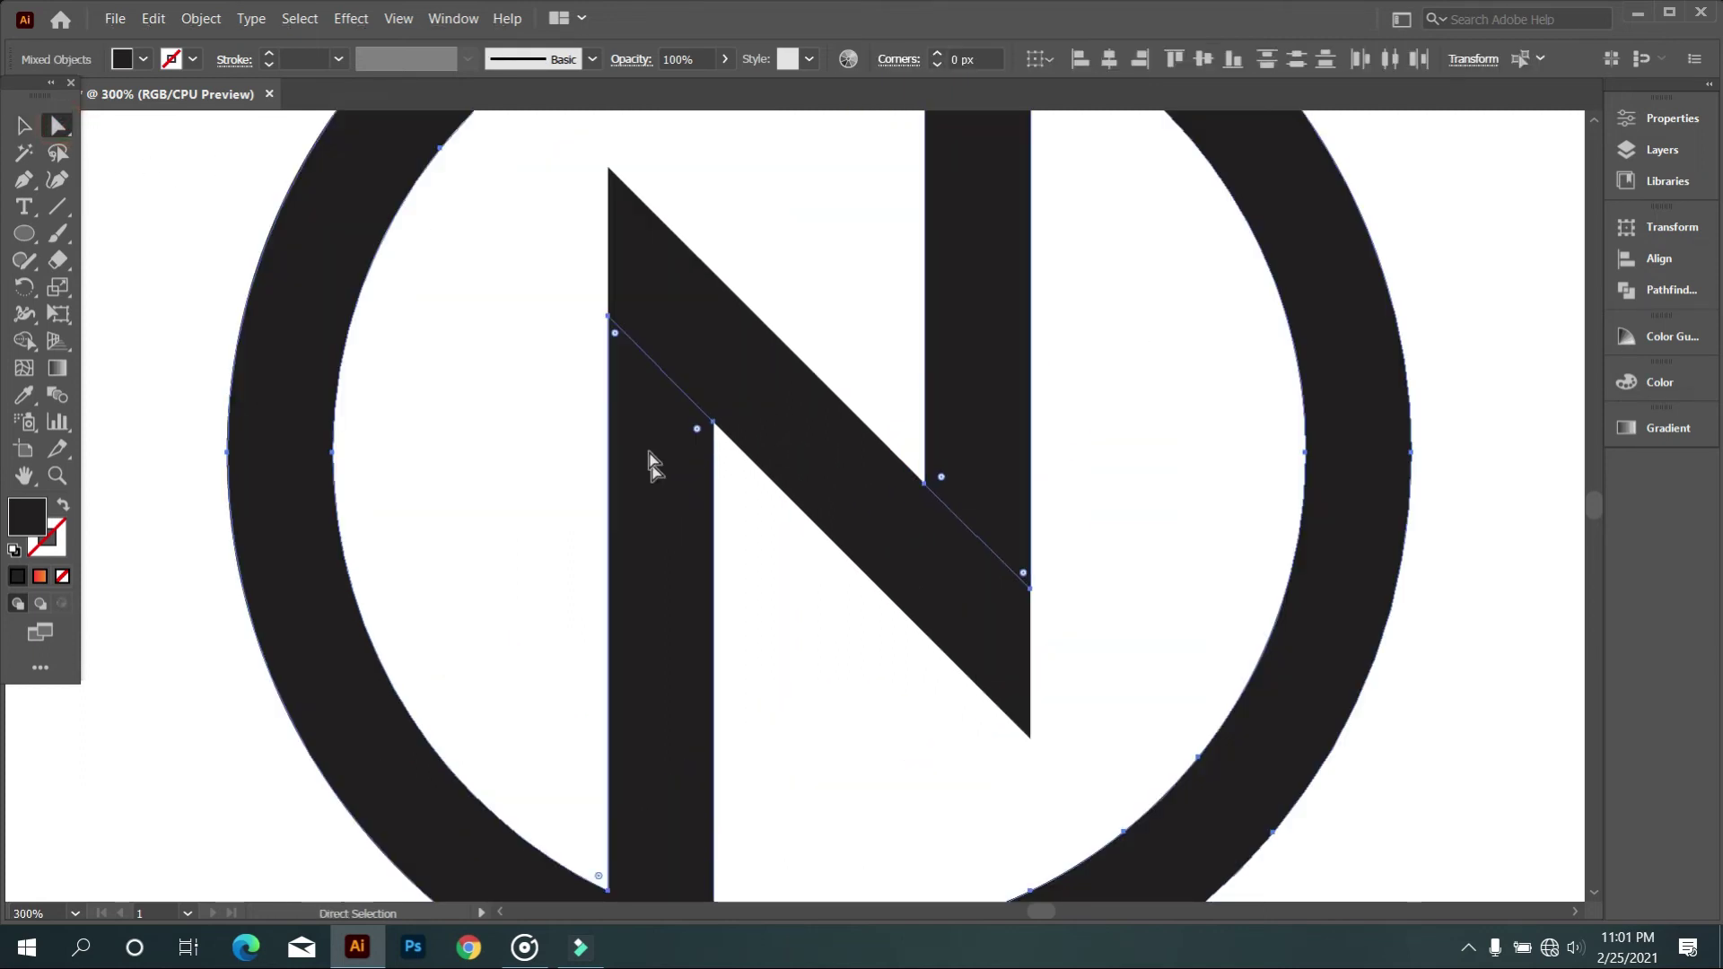
left_click(623, 346)
left_click(938, 398, "shift")
left_click_drag(1025, 574, 1004, 512)
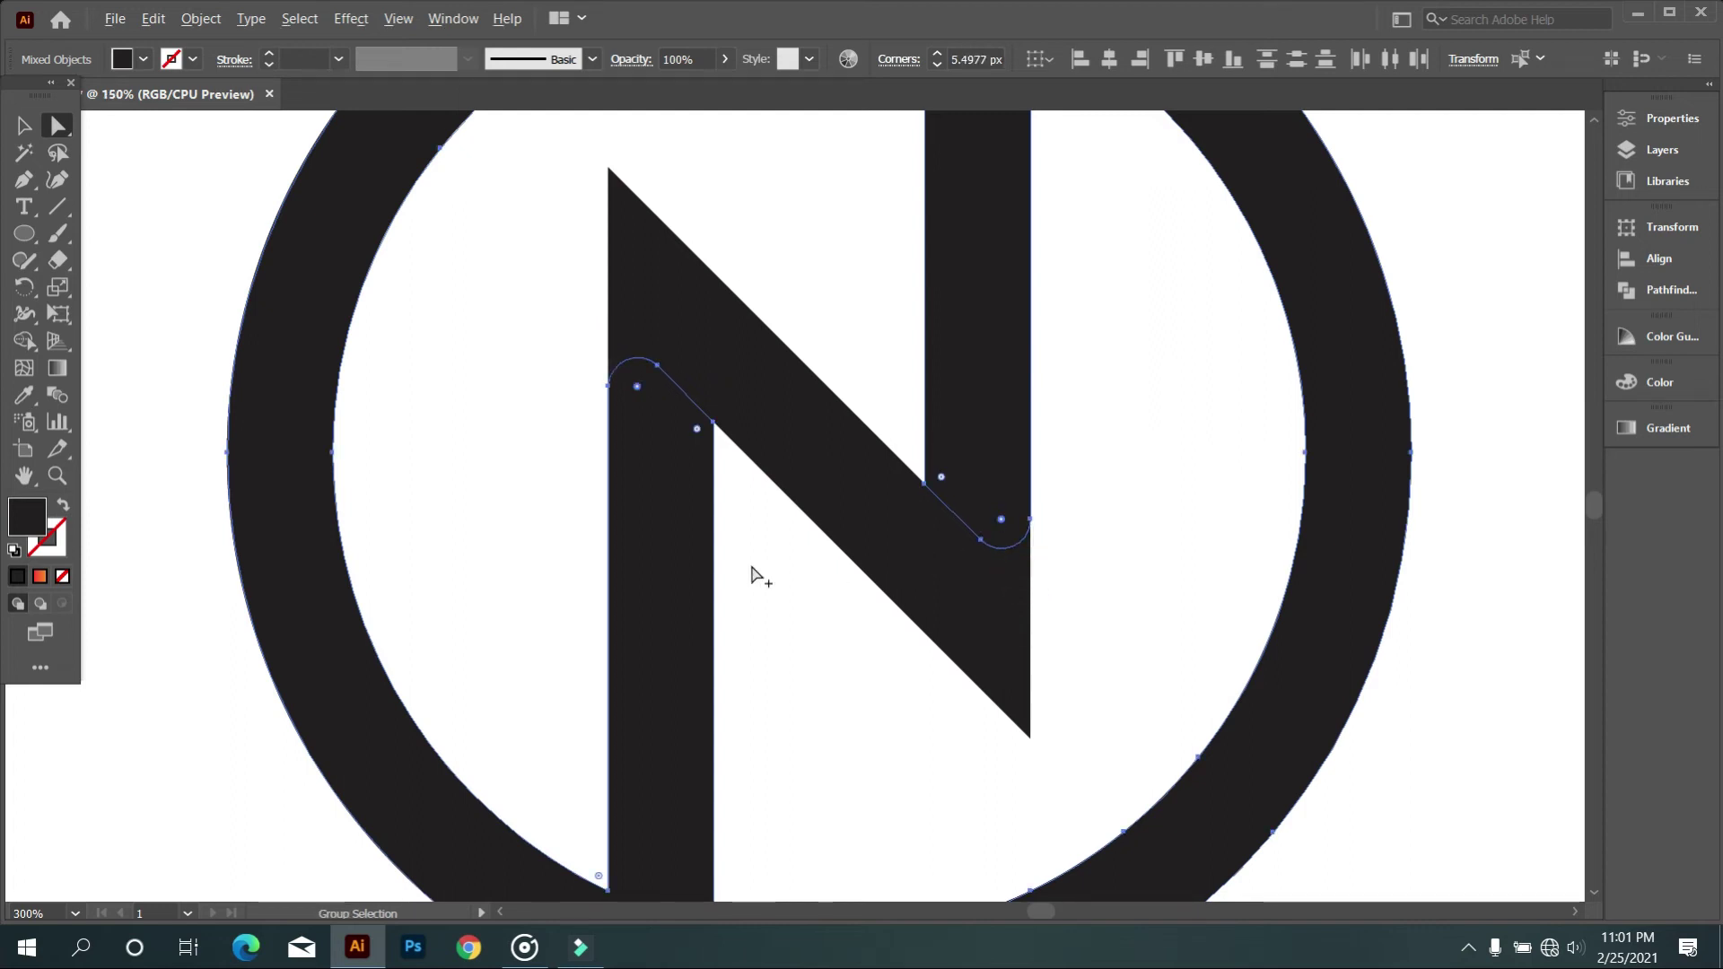
scroll(761, 577, "down", 3, "alt")
Step: Merge the N's diagonal stroke pieces and the small piece under the curve into one shape
key("v")
left_click(285, 266)
left_click_drag(431, 281, 974, 727)
scroll(900, 642, "up", 1, "alt")
scroll(915, 657, "up", 1, "alt")
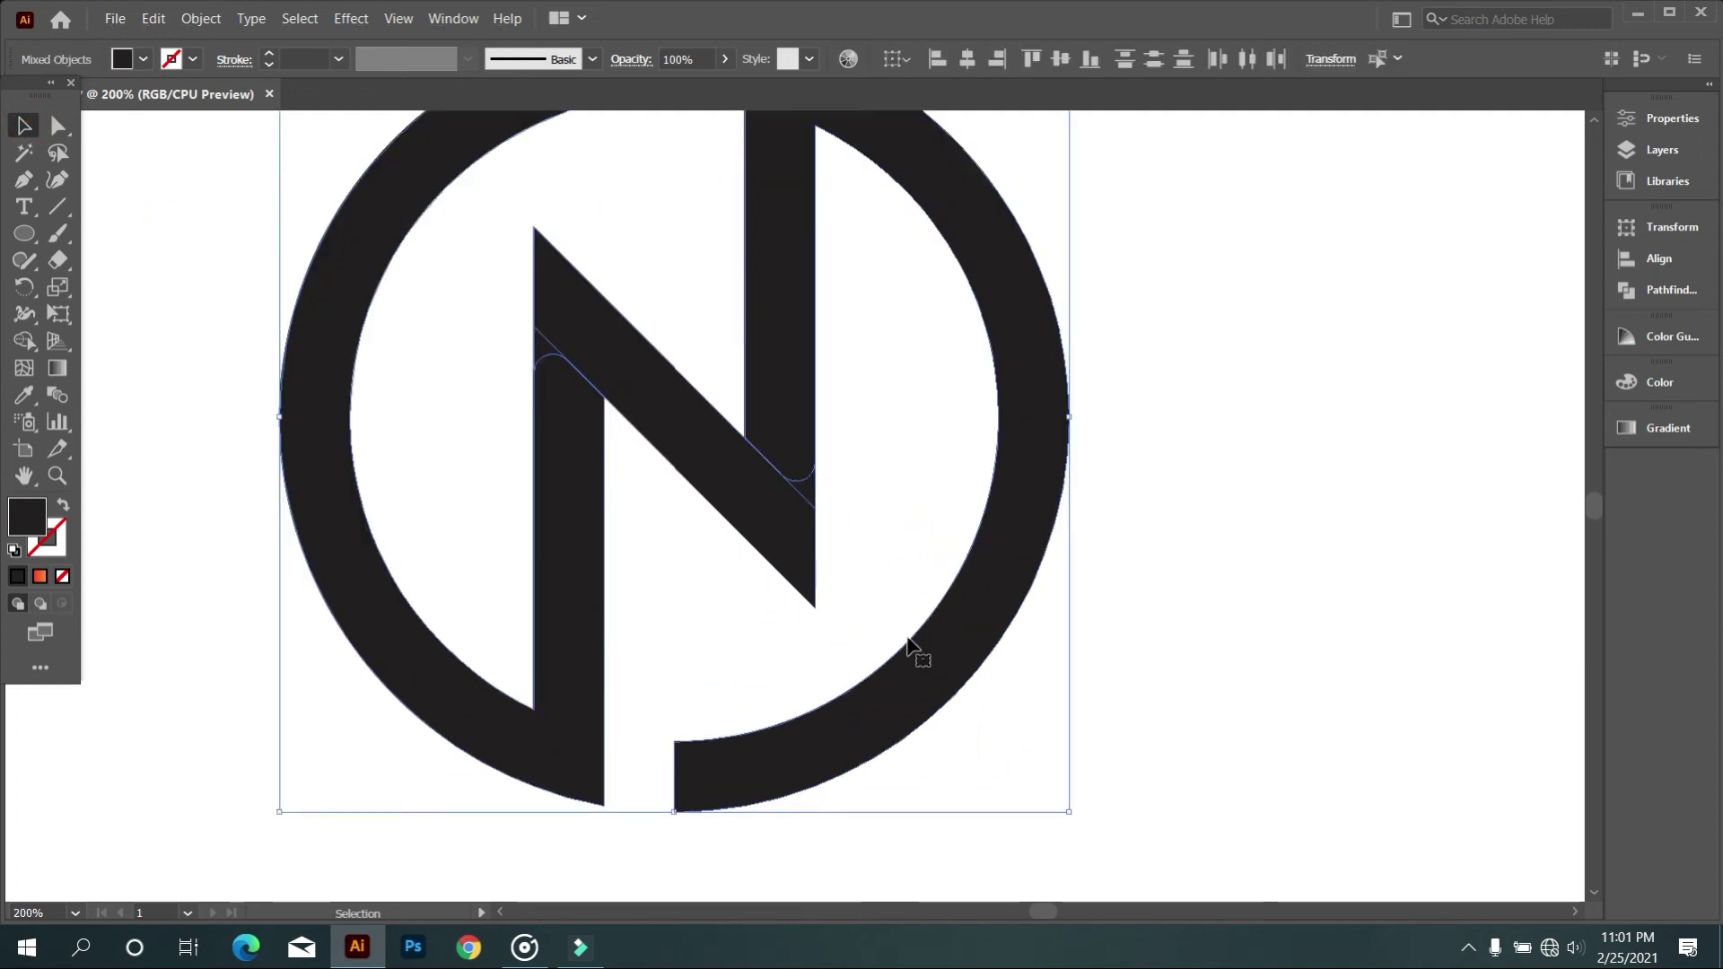
left_click(36, 338)
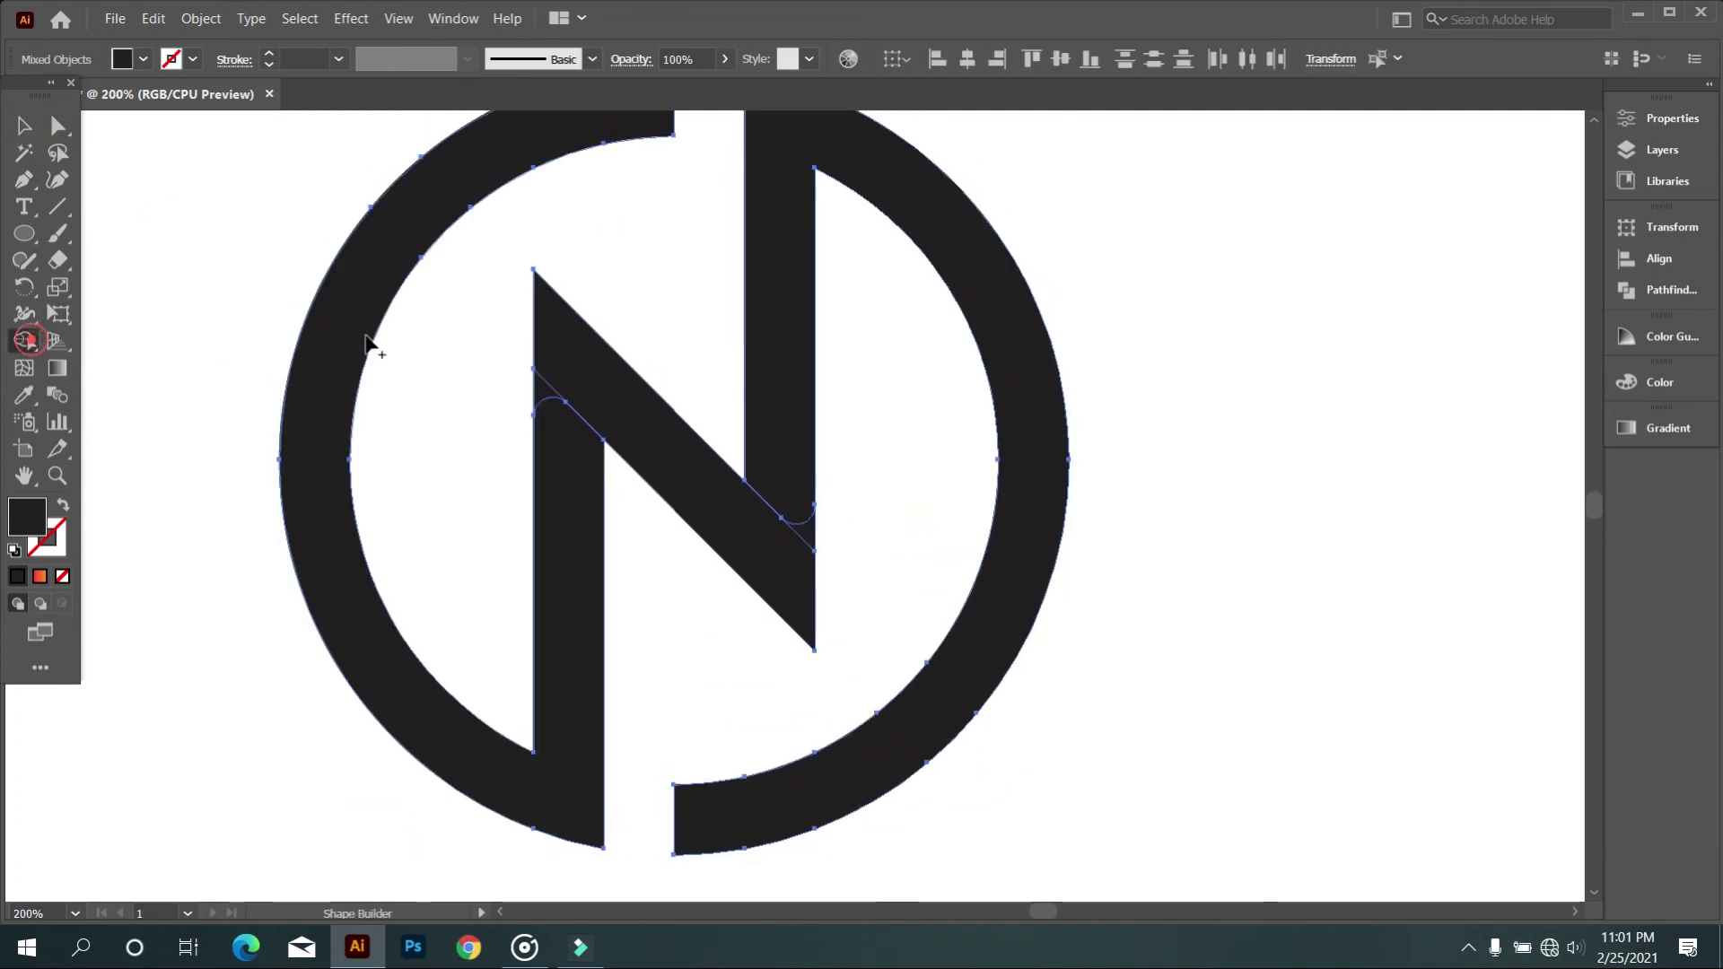
left_click_drag(550, 395, 716, 476)
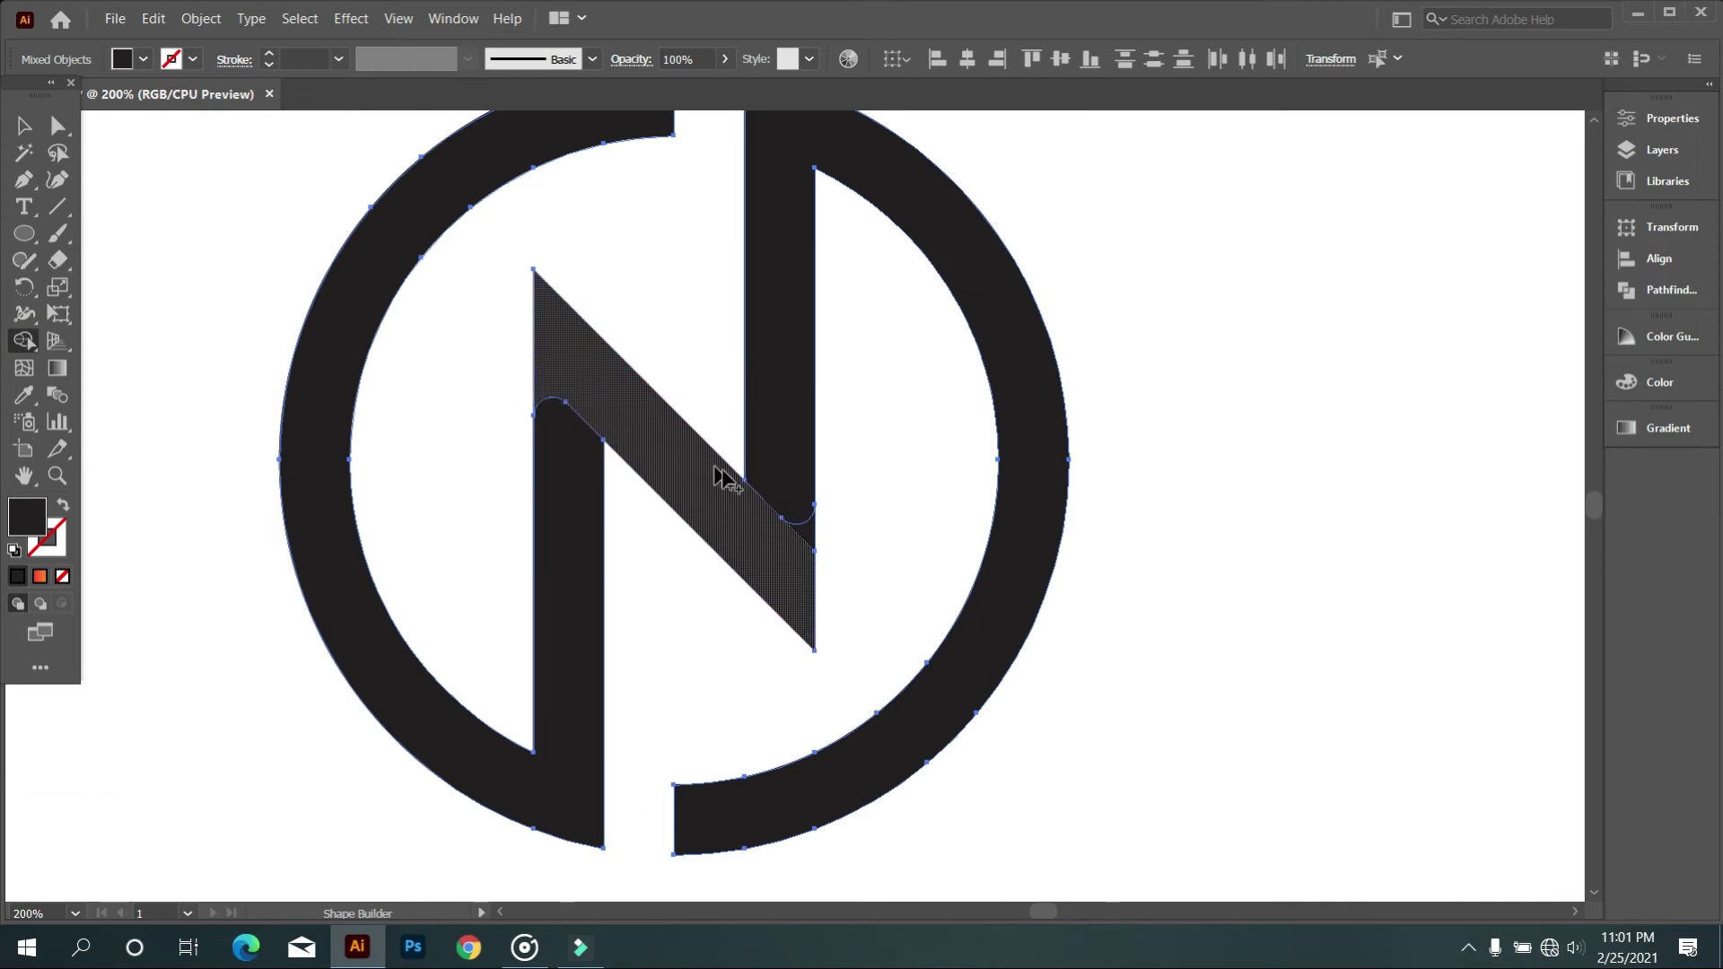
left_click_drag(783, 568, 799, 536)
key("ctrl+minus")
key("ctrl+minus")
key("ctrl+minus")
left_click(24, 126)
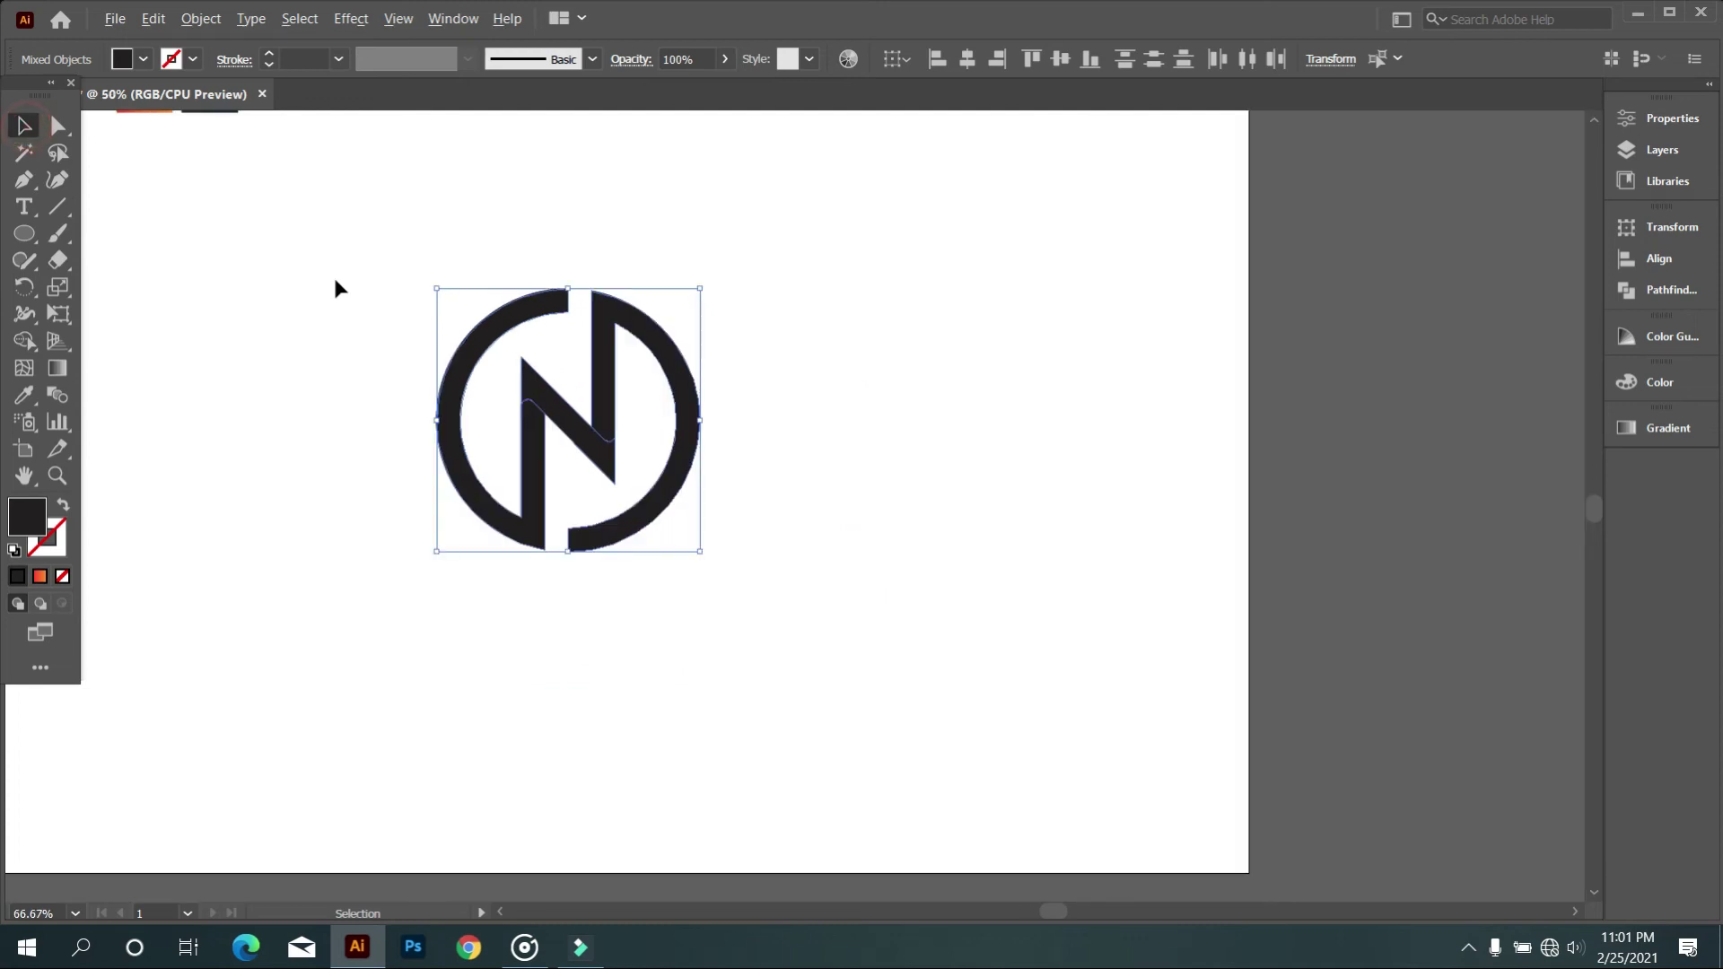
Step: Eyedrop the orange-to-red gradient swatch onto the selected logo, then deselect it
scroll(336, 285, "down", 1)
scroll(537, 494, "up", 1)
scroll(359, 476, "left", 2)
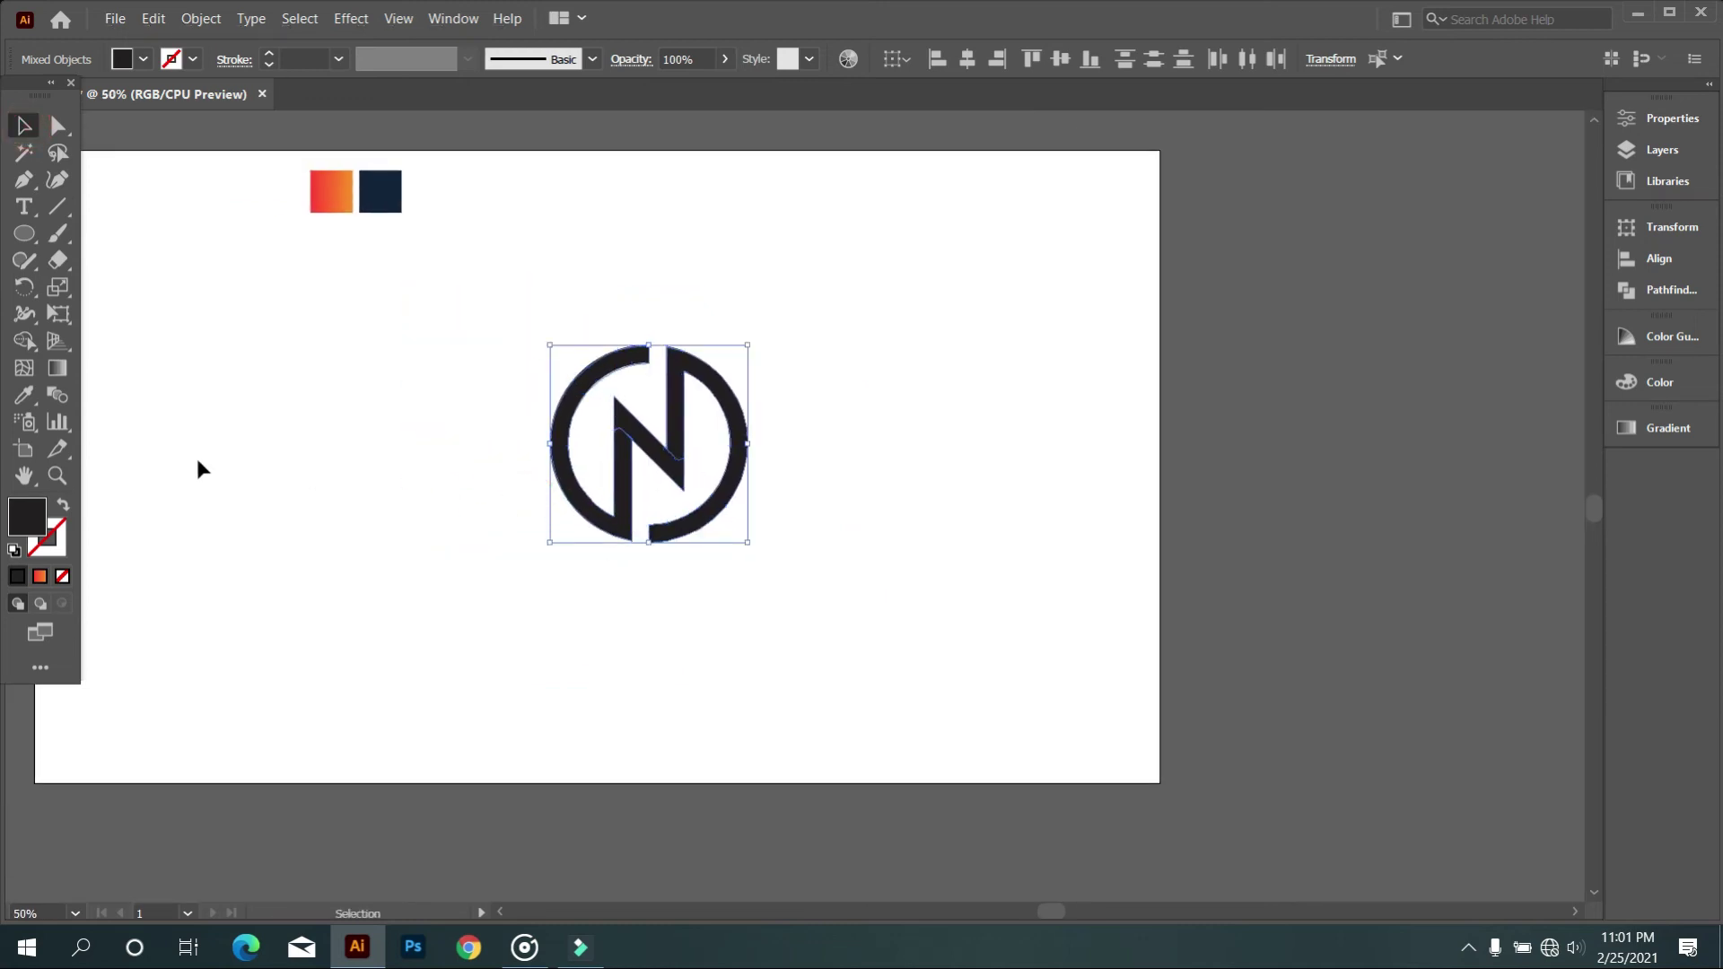
left_click(25, 395)
left_click(348, 196)
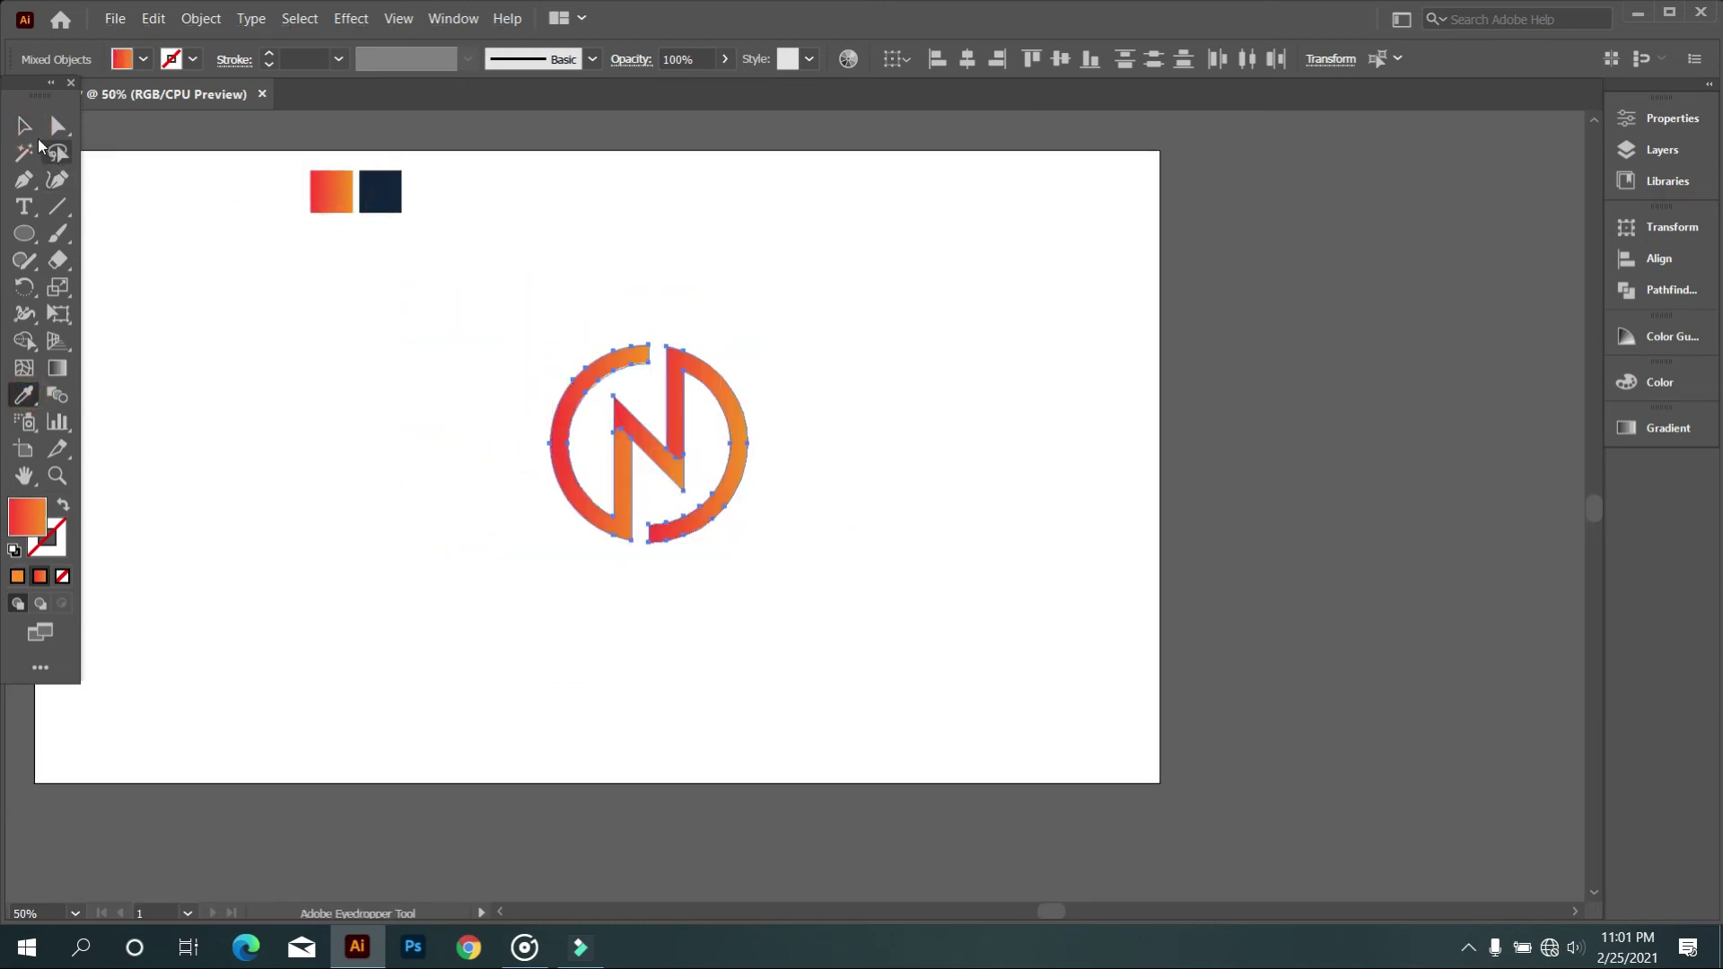
left_click(27, 133)
left_click(189, 283)
scroll(808, 592, "up", 1)
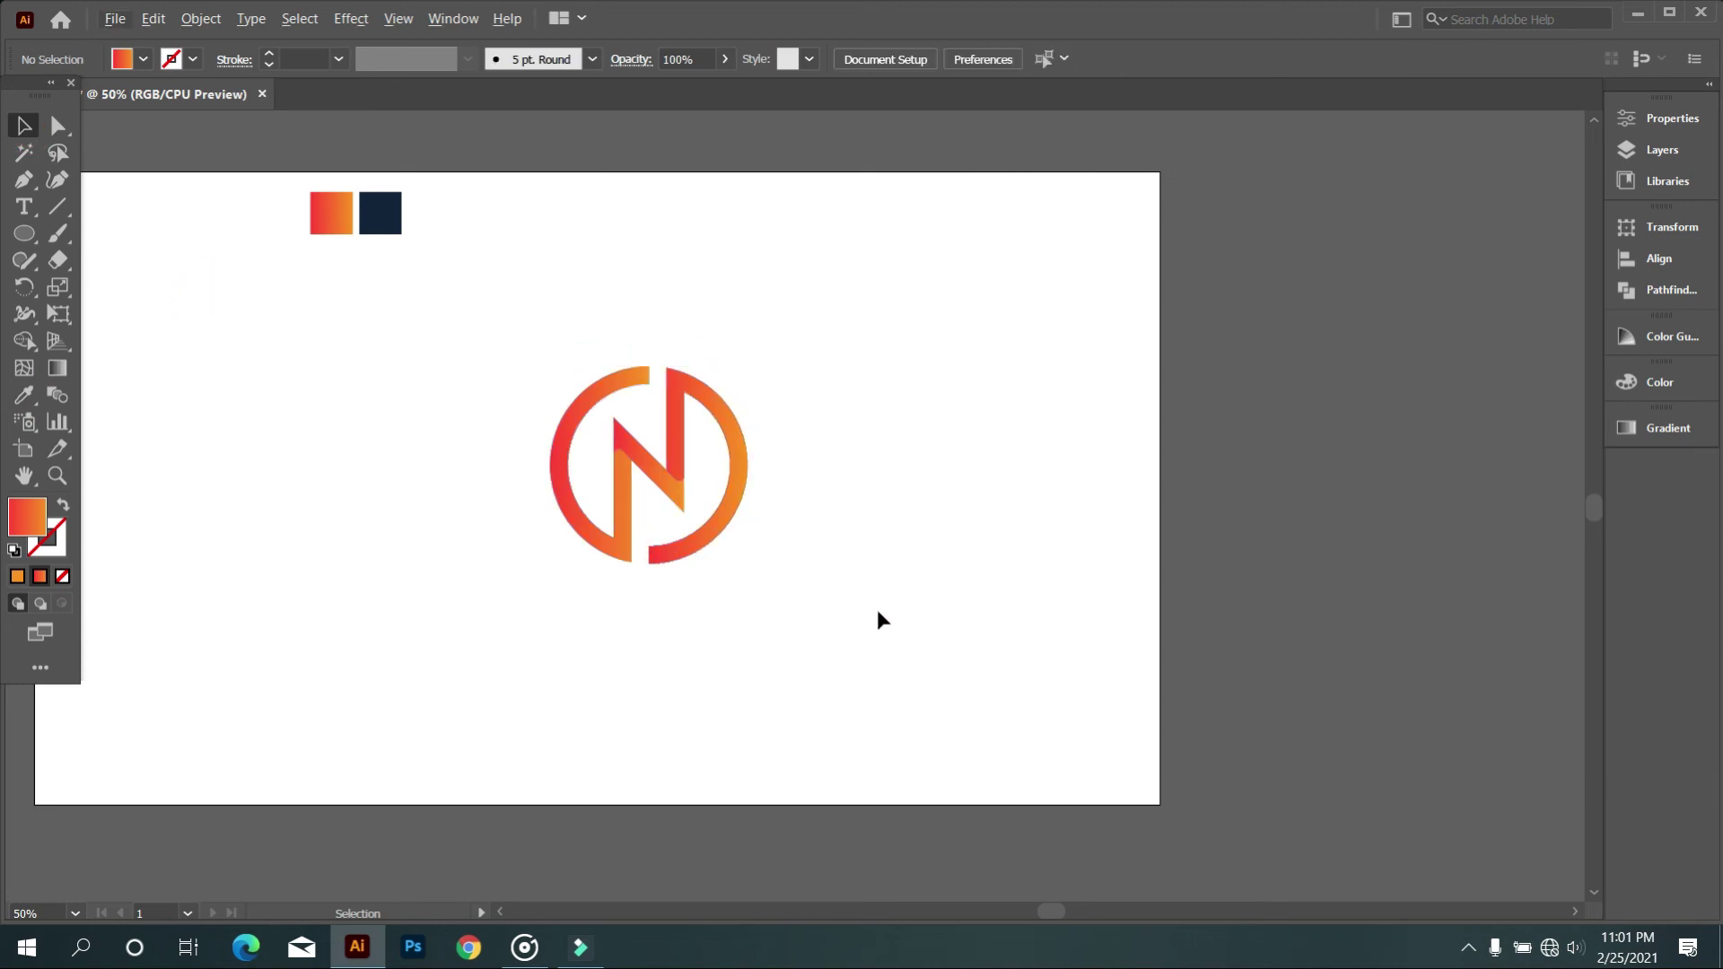
scroll(691, 611, "down", 1, "alt")
scroll(685, 600, "down", 1, "alt")
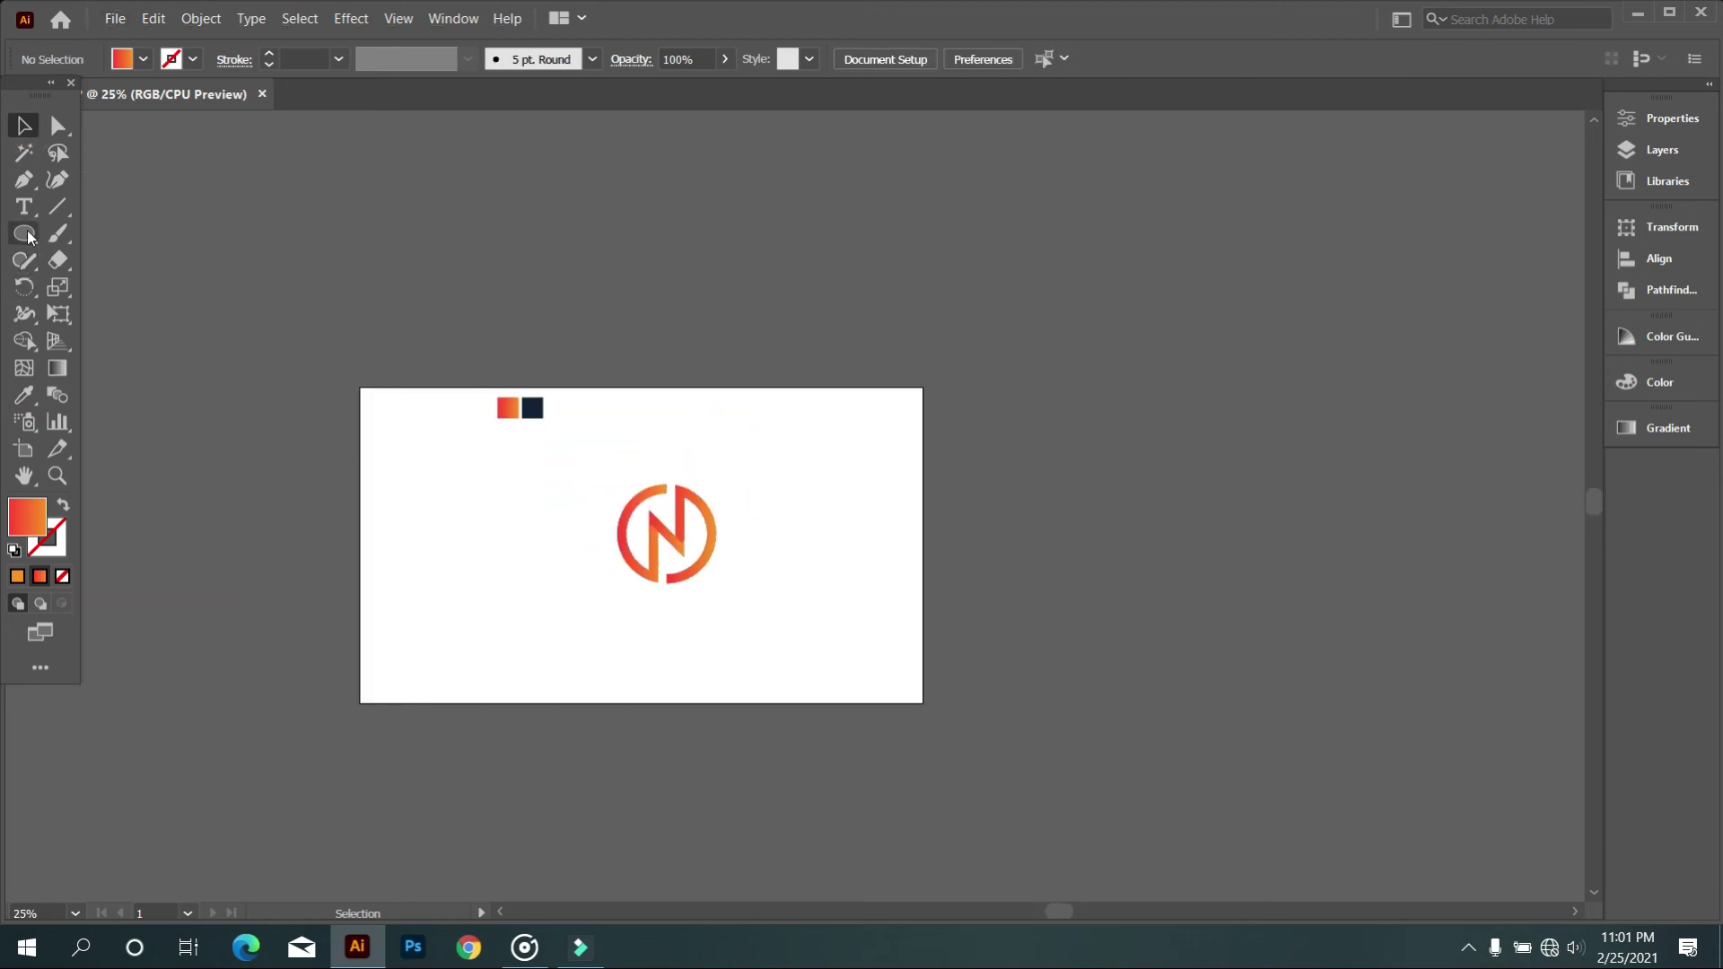
Step: Draw a 1280×720 artboard-sized rectangle, send it to back, and fill it with the navy swatch
left_click(84, 229)
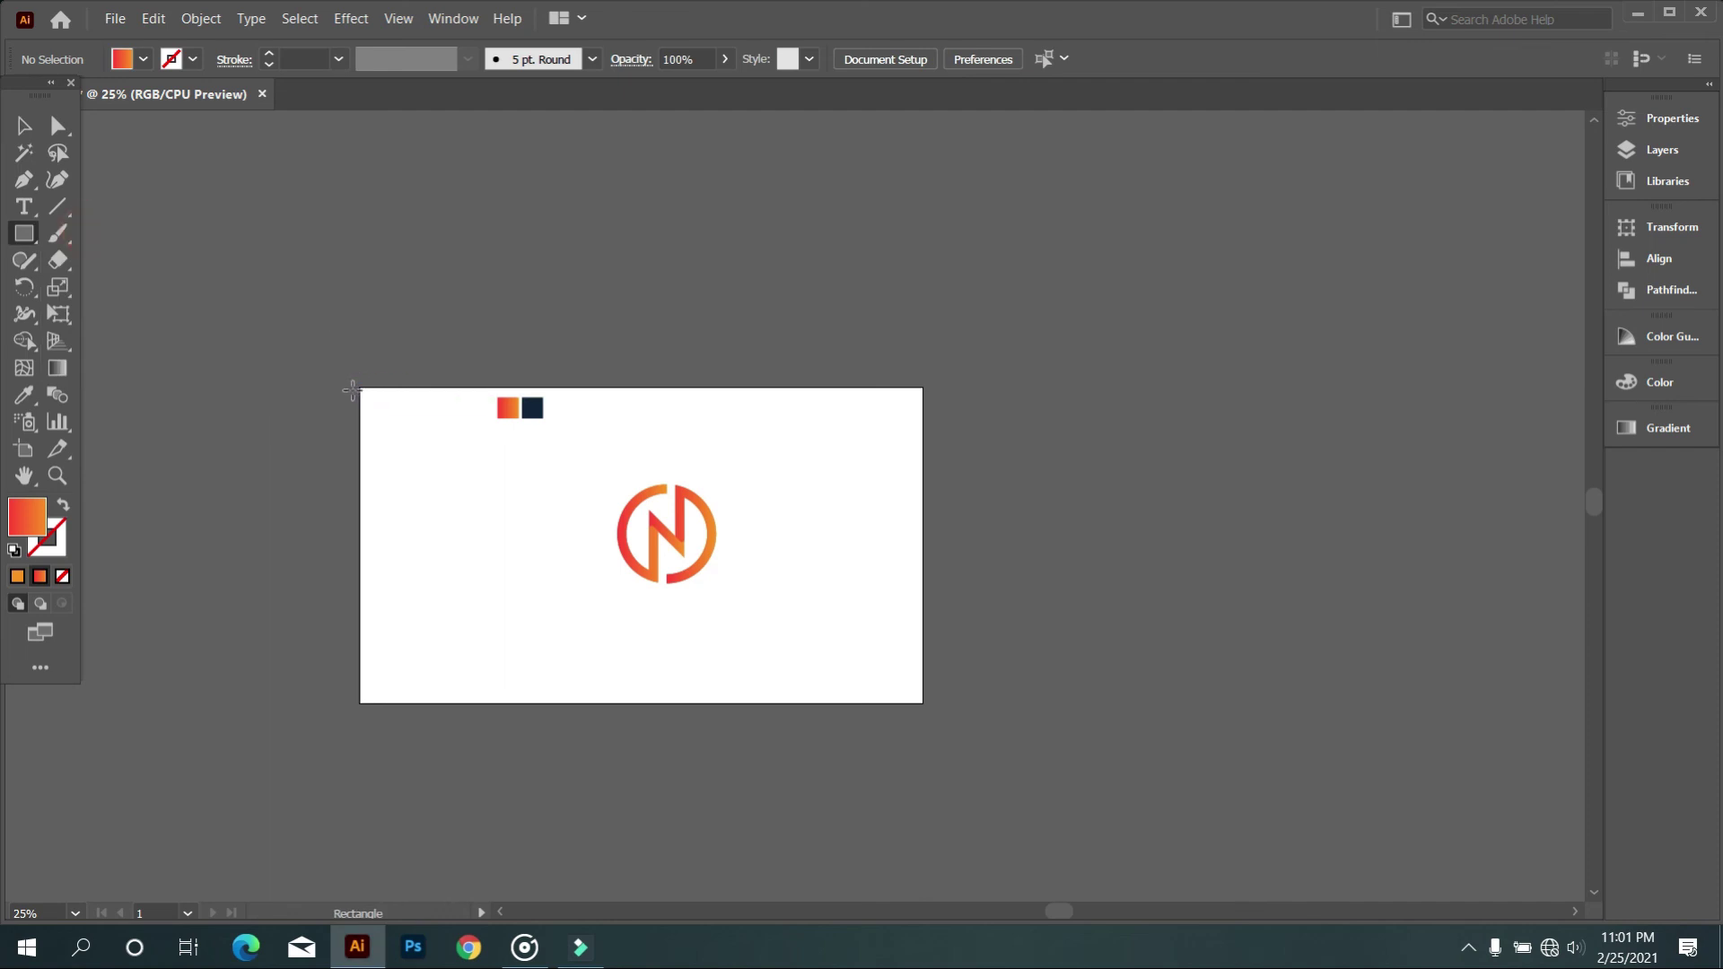
left_click_drag(358, 384, 924, 701)
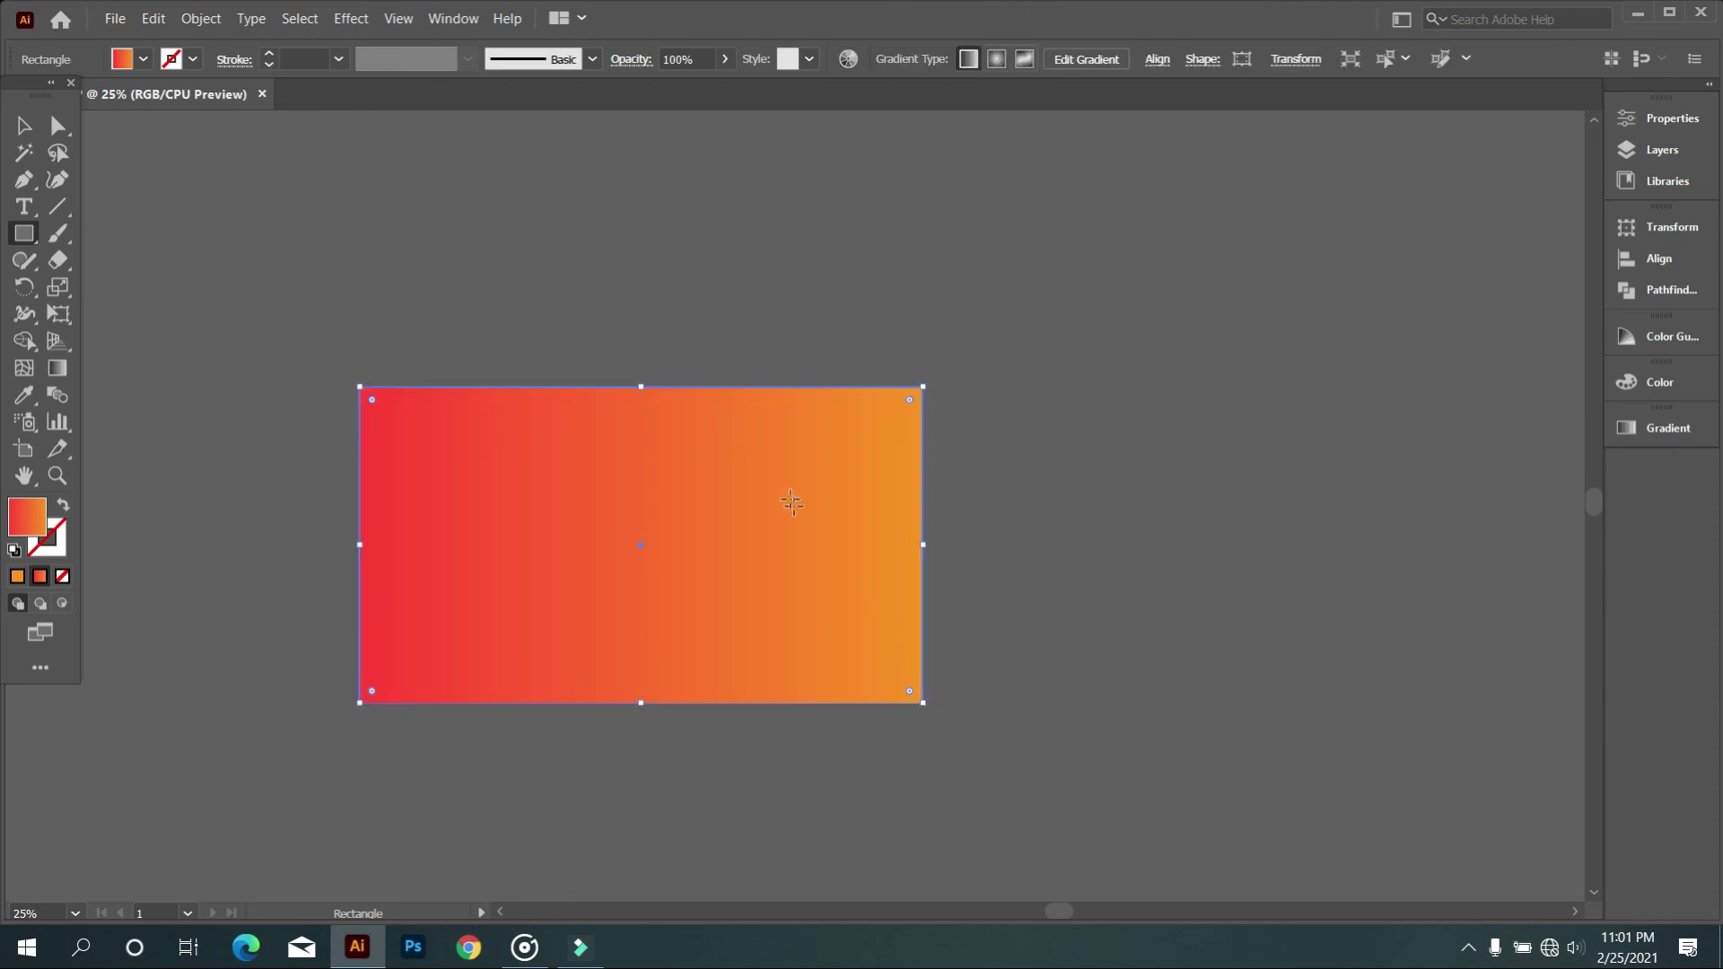
right_click(780, 485)
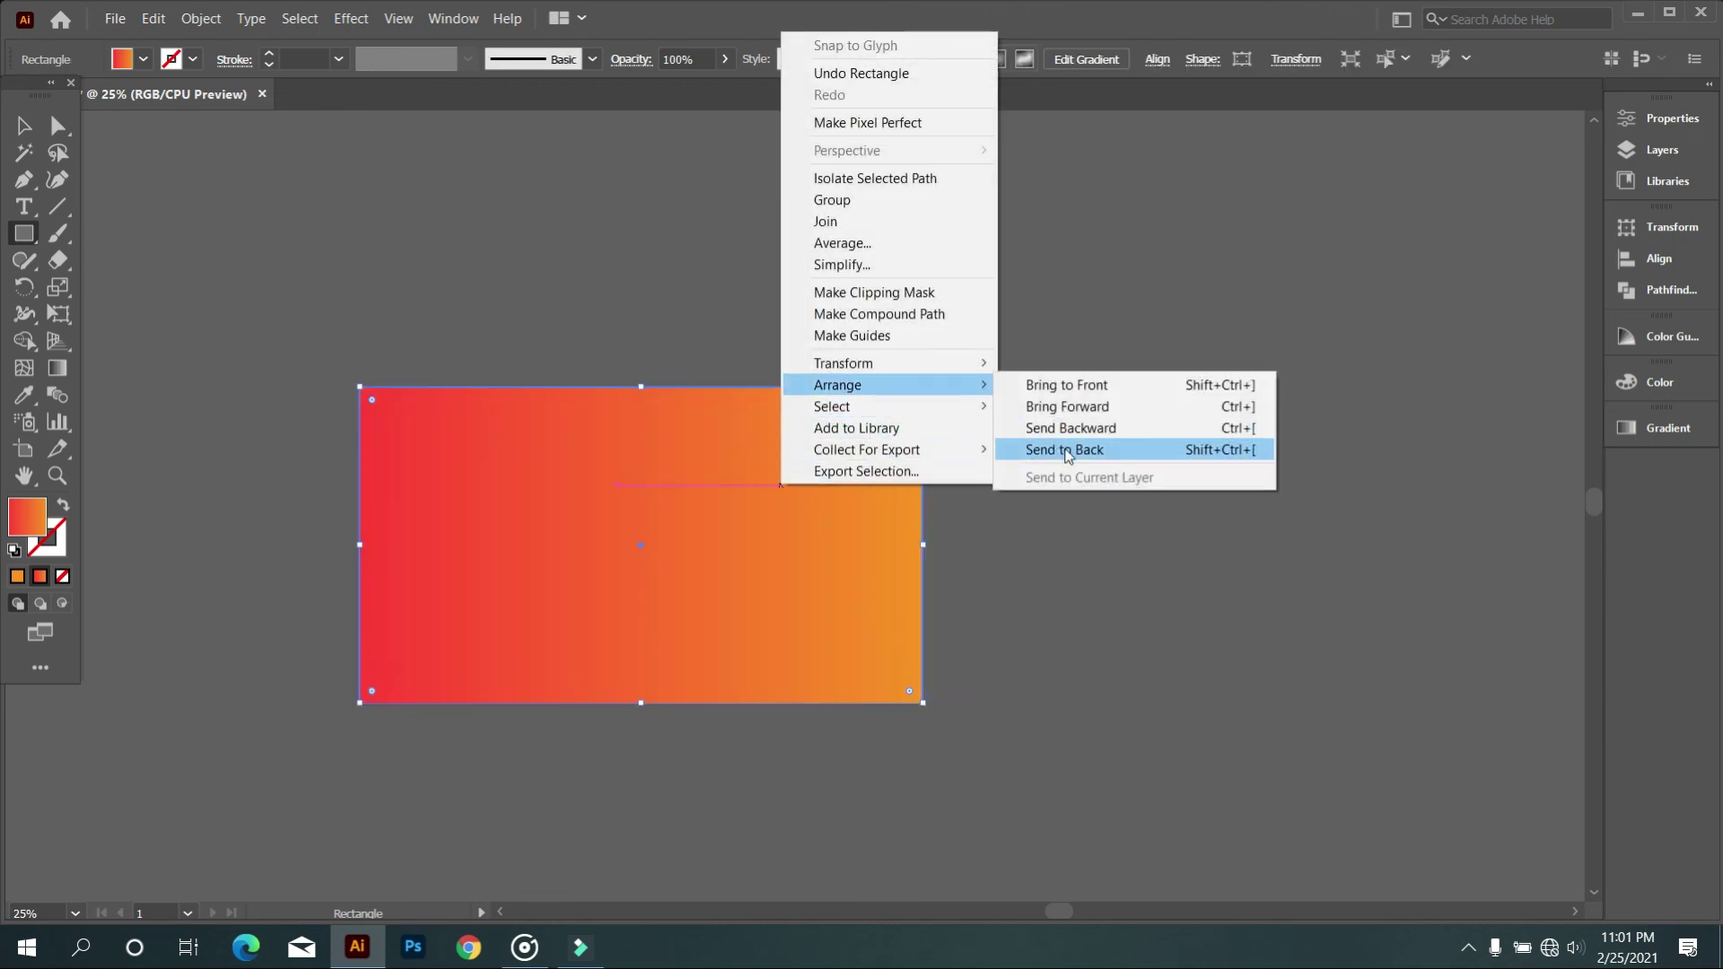
mouse_move(837, 385)
left_click(1061, 451)
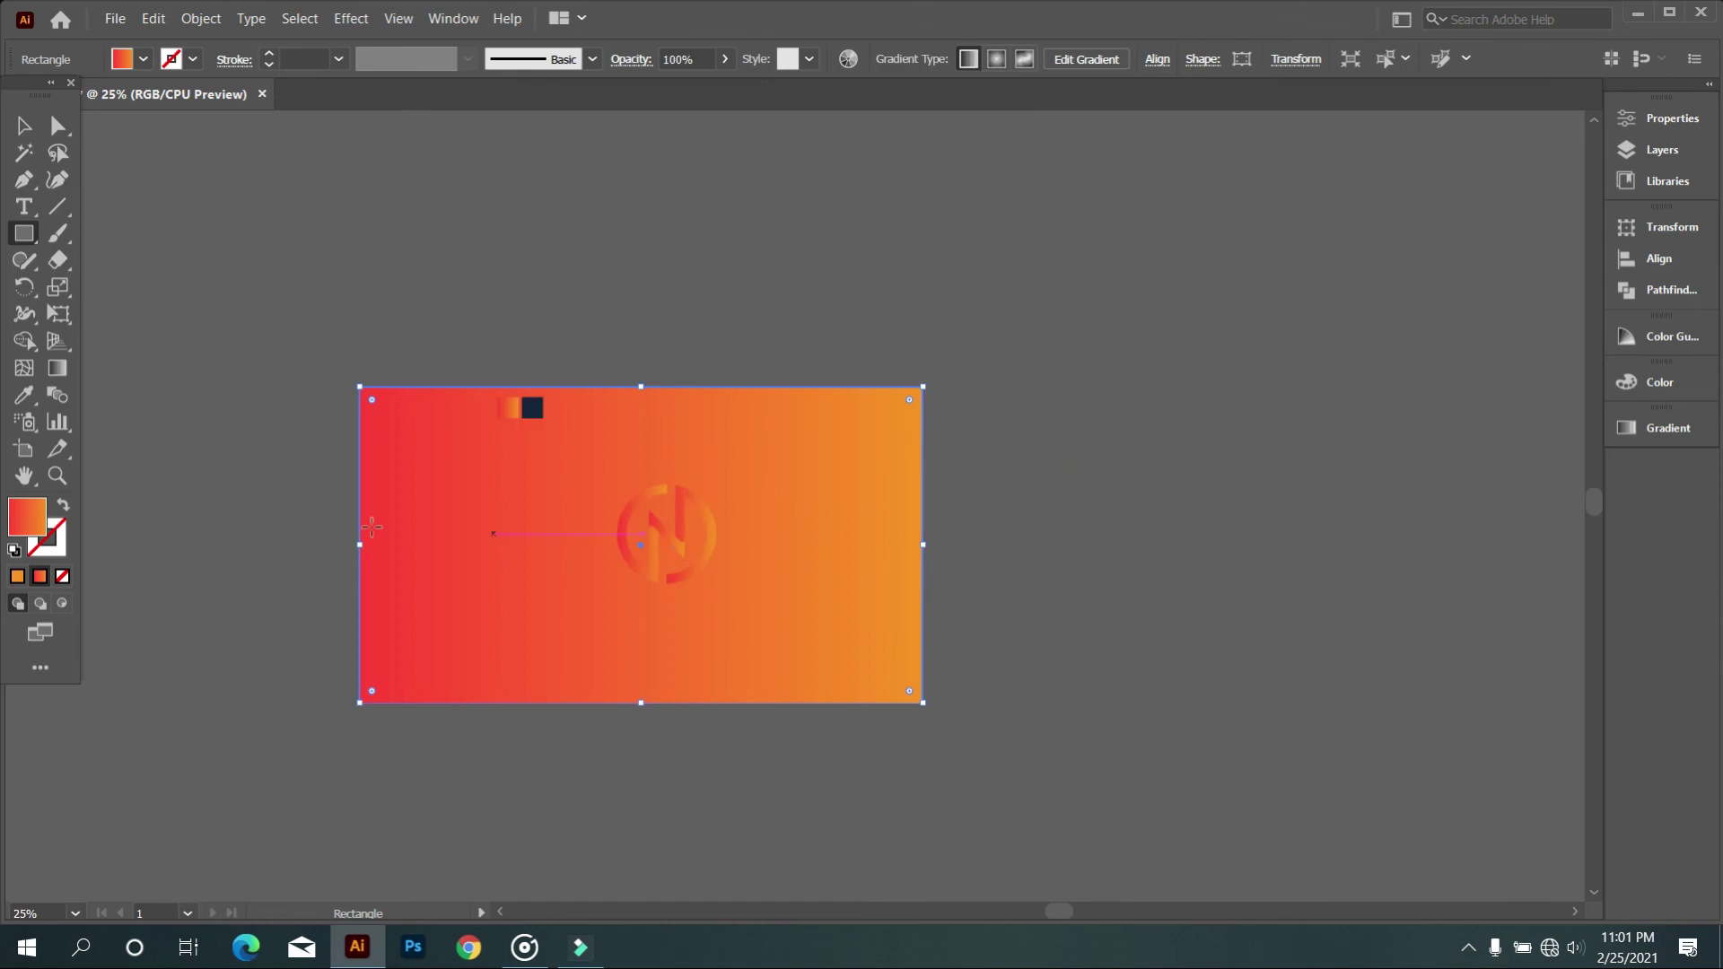
left_click(25, 395)
left_click(539, 413)
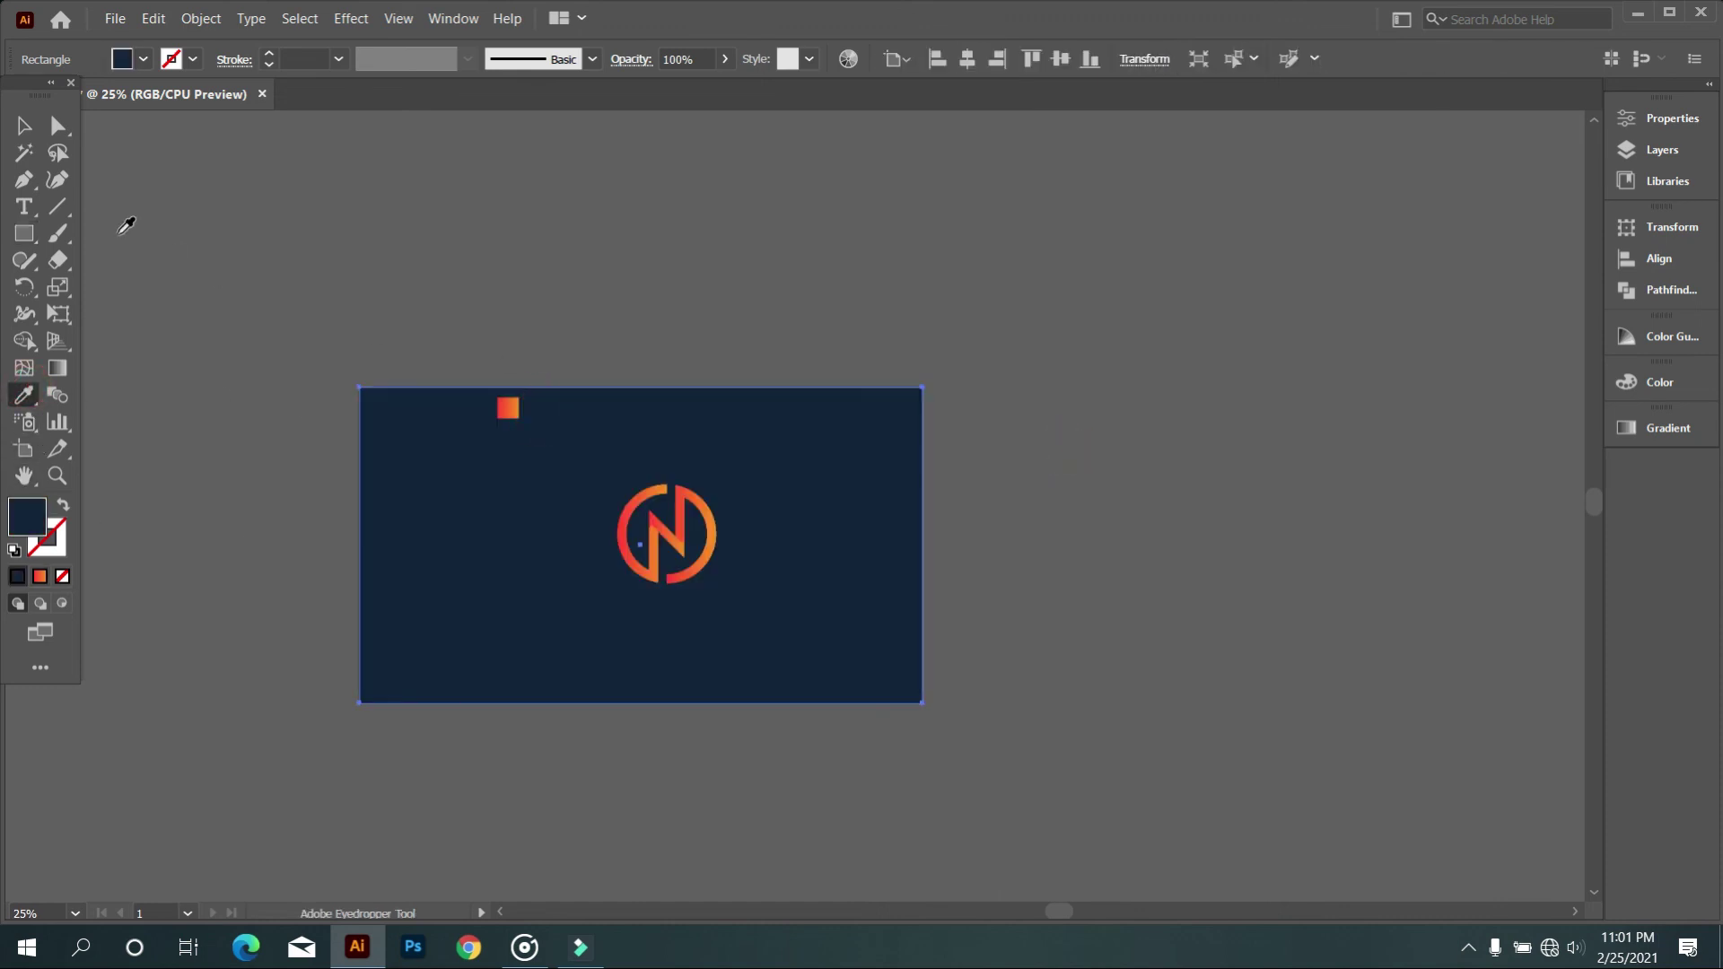
left_click(26, 128)
Step: Re-angle the selected logo's gradient with new diagonal gradient directions
scroll(609, 569, "up", 1)
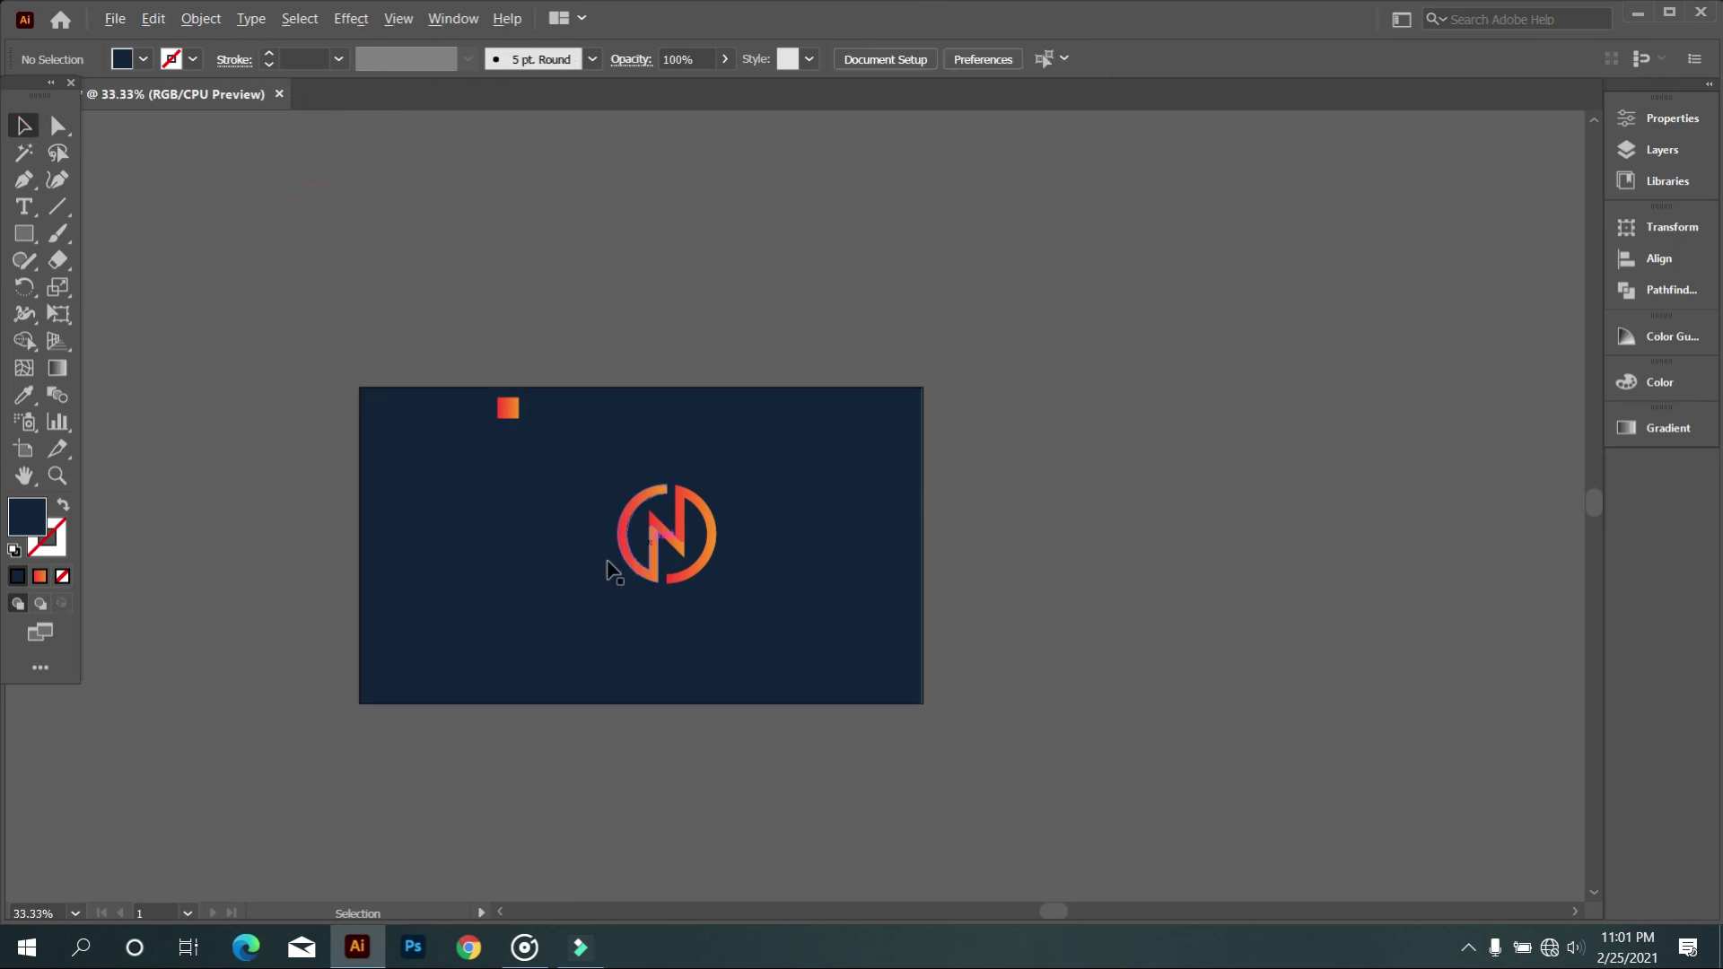
scroll(723, 635, "up", 3)
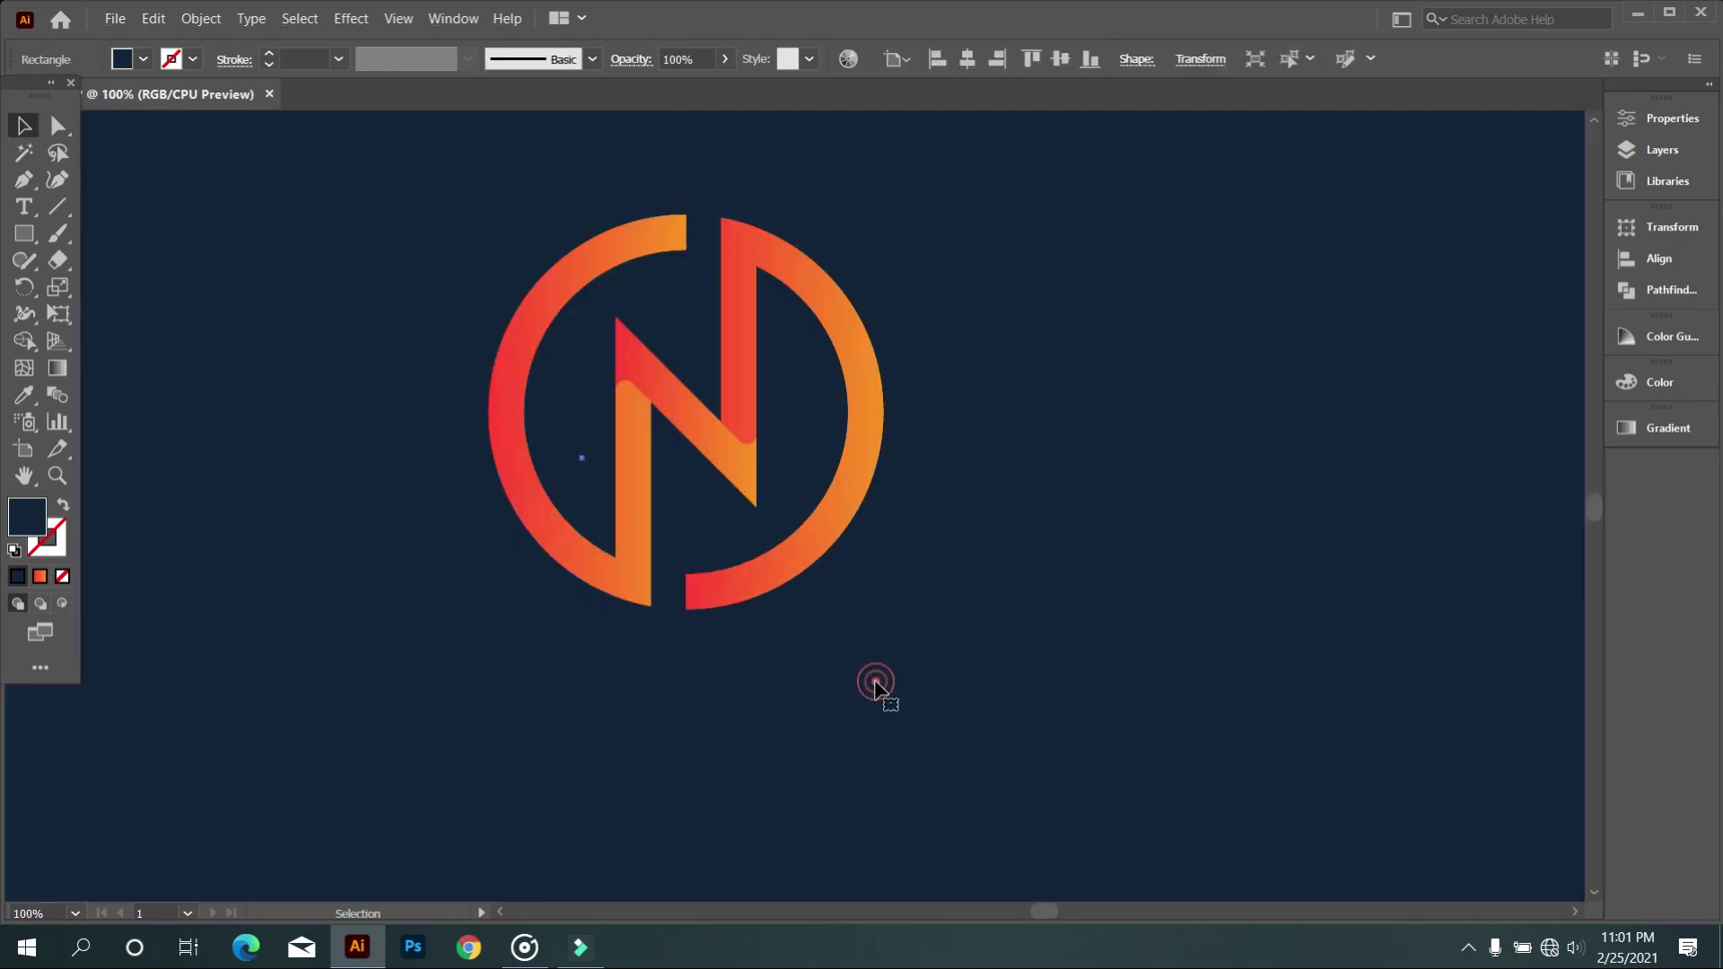
scroll(852, 682, "up", 1)
left_click(556, 539)
left_click(57, 368)
left_click_drag(385, 258, 520, 355)
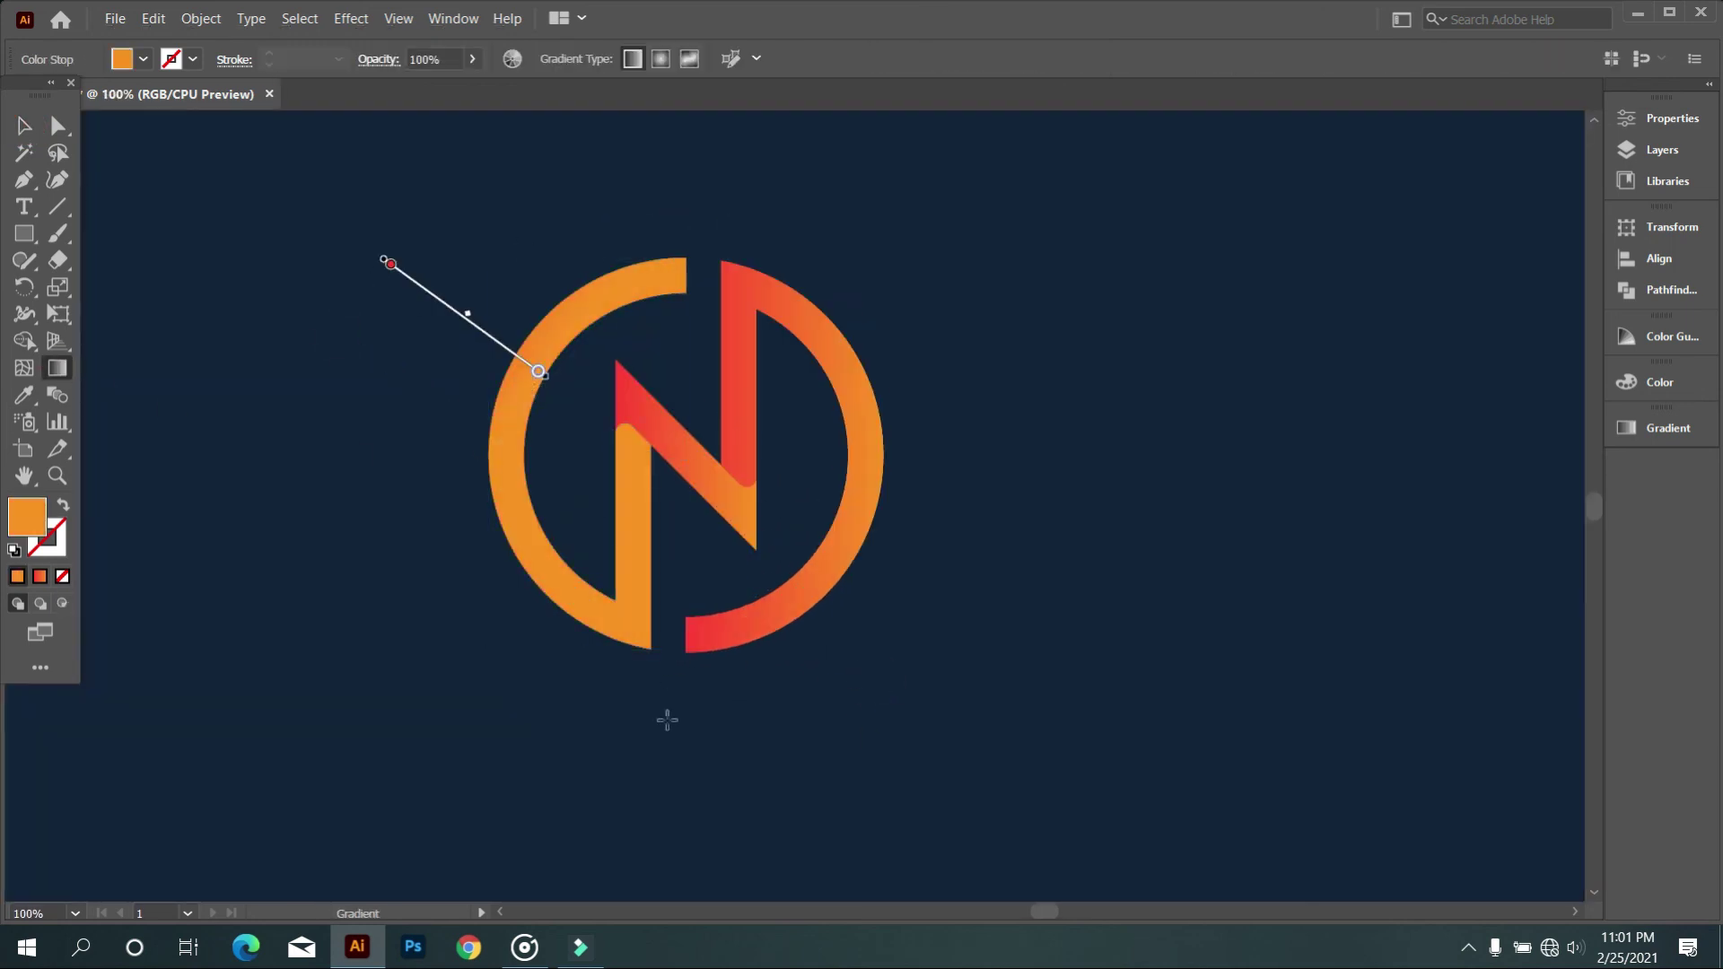
left_click_drag(500, 147, 682, 617)
Step: Re-angle the right ring half's gradient to run vertically between red and orange
key("v")
left_click(808, 404)
key("g")
left_click_drag(777, 646, 808, 238)
key("v")
left_click(141, 164)
Step: Redraw the N's gradient as a vertical top-to-bottom run
left_click(682, 448)
left_click(57, 368)
left_click_drag(677, 359, 694, 552)
left_click_drag(679, 378, 745, 487)
left_click_drag(671, 356, 694, 509)
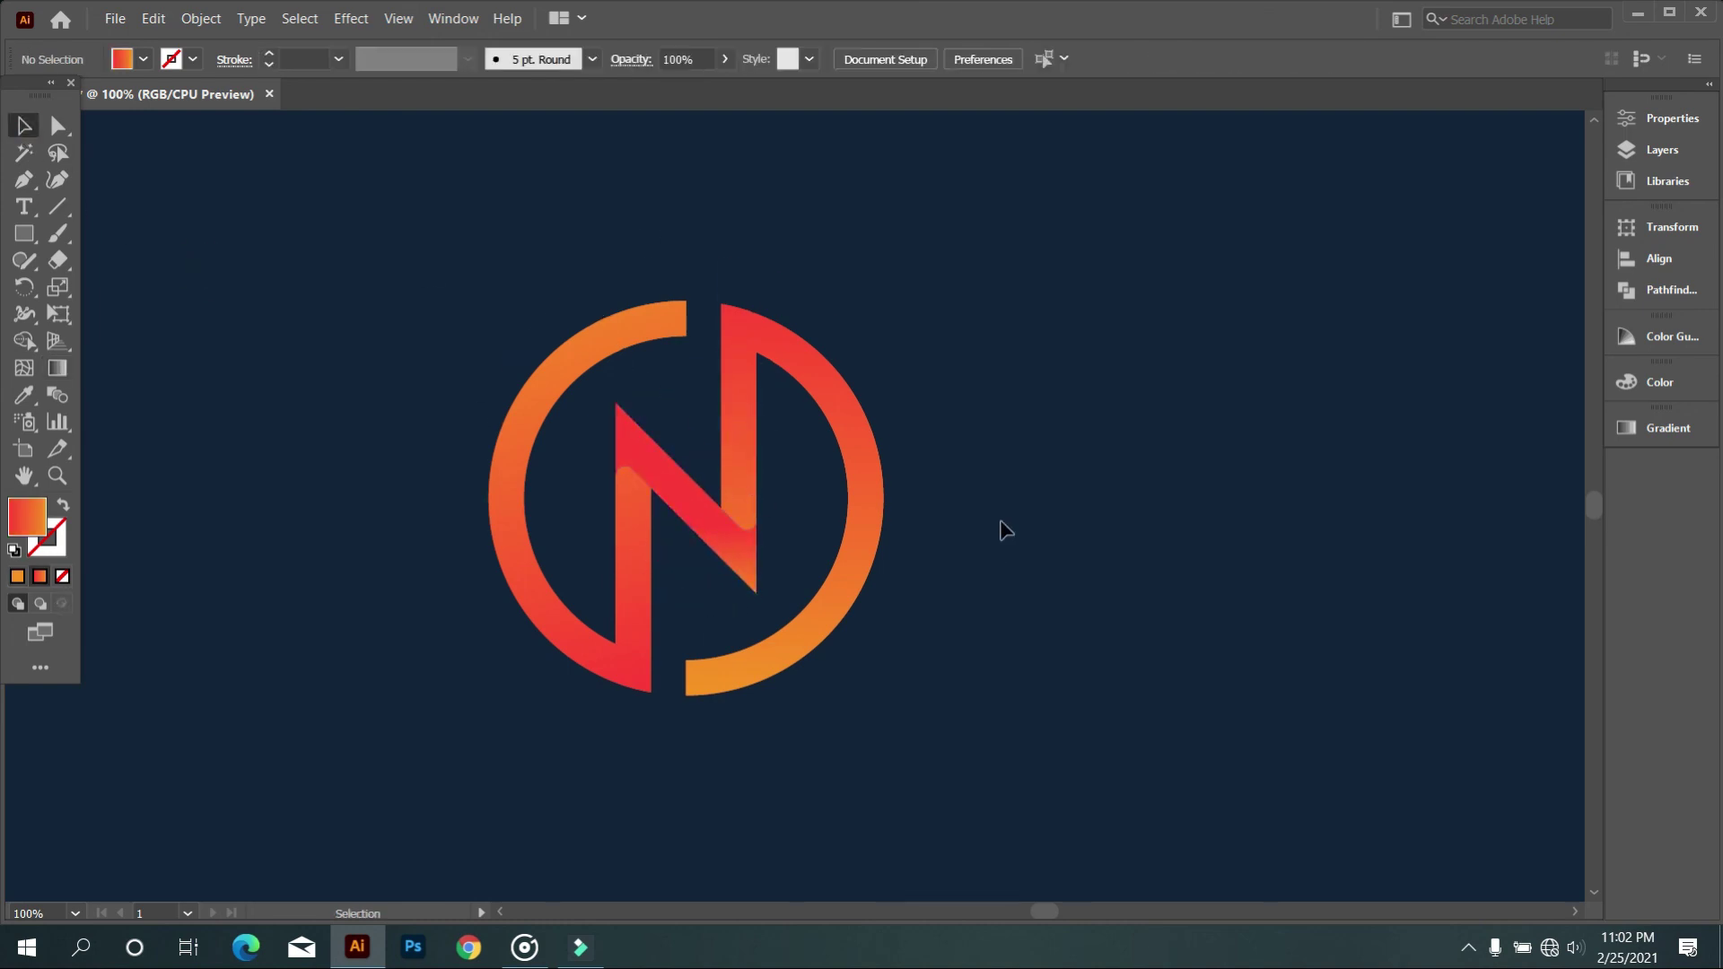